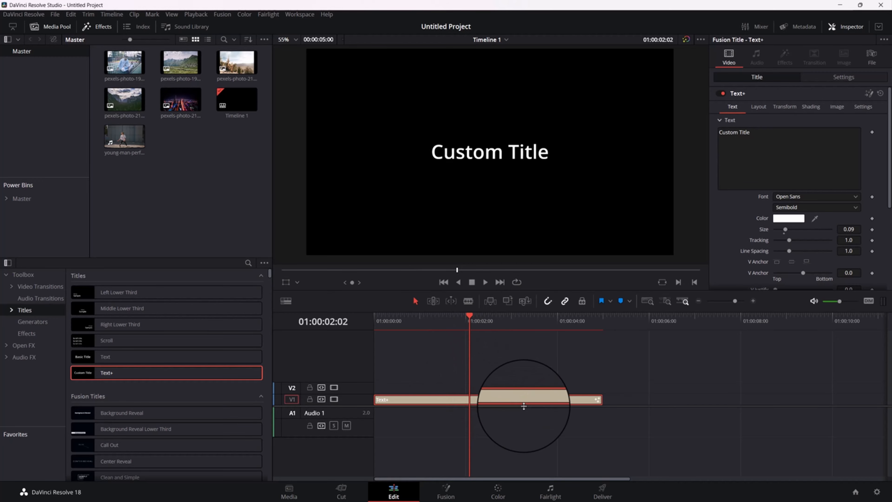
Open the title clip on the Fusion page and space the Template and MediaOut1 nodes far apart on one row
click(446, 490)
drag(279, 315, 120, 360)
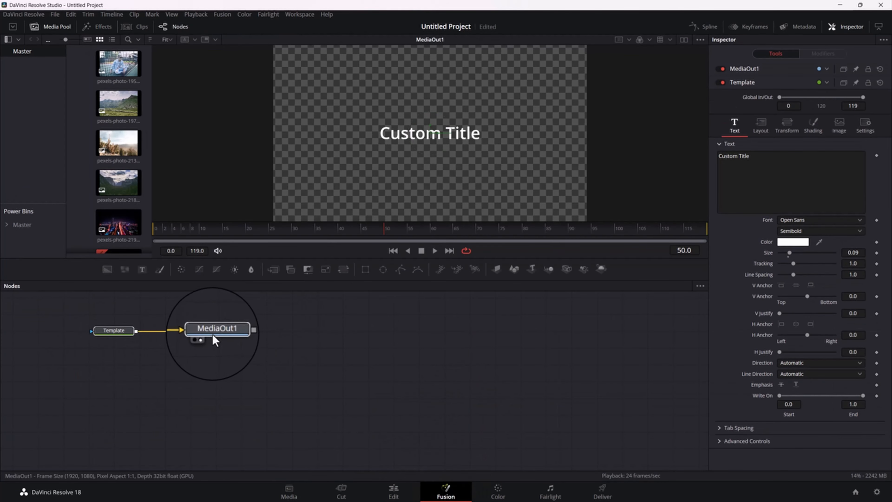
drag(208, 335, 437, 419)
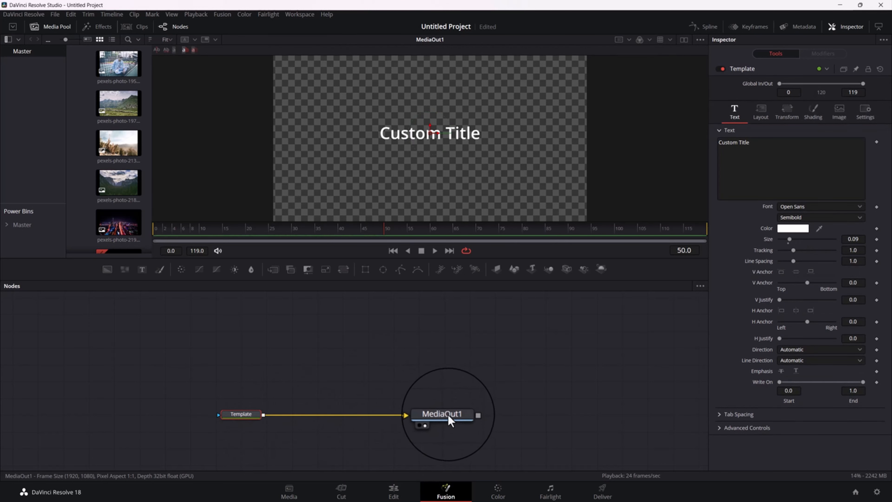
drag(448, 415, 463, 415)
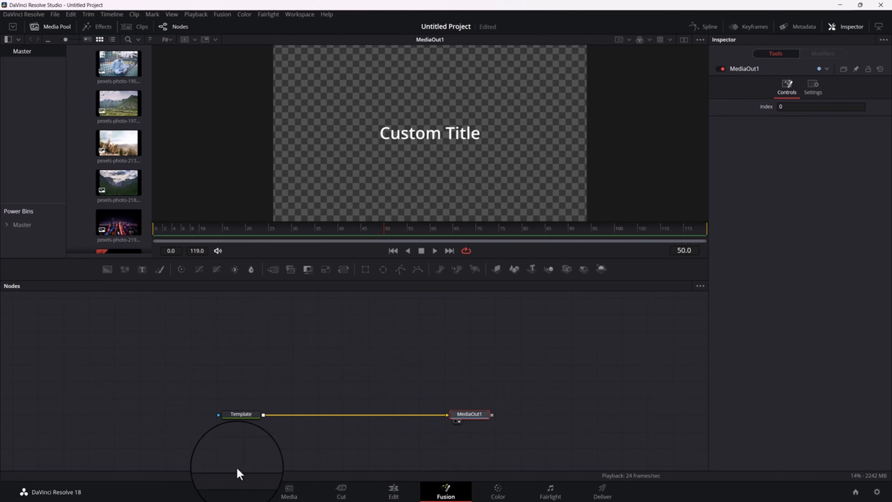
drag(255, 416, 229, 381)
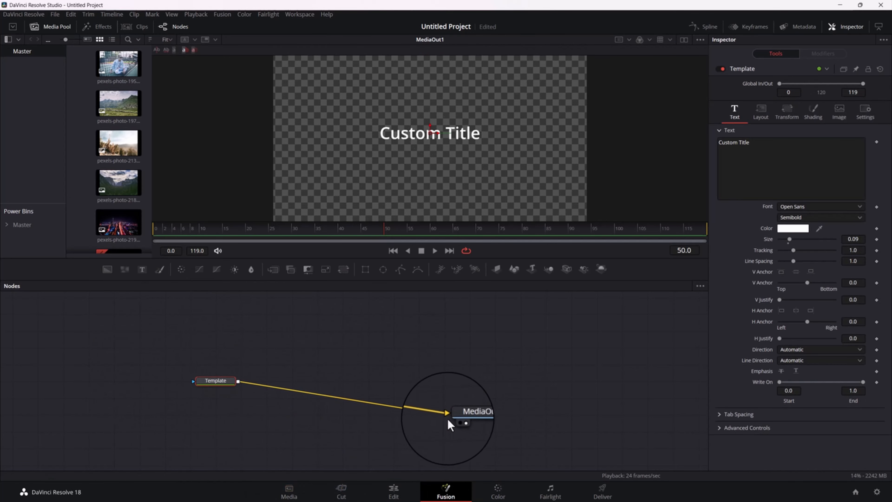
drag(472, 415, 469, 383)
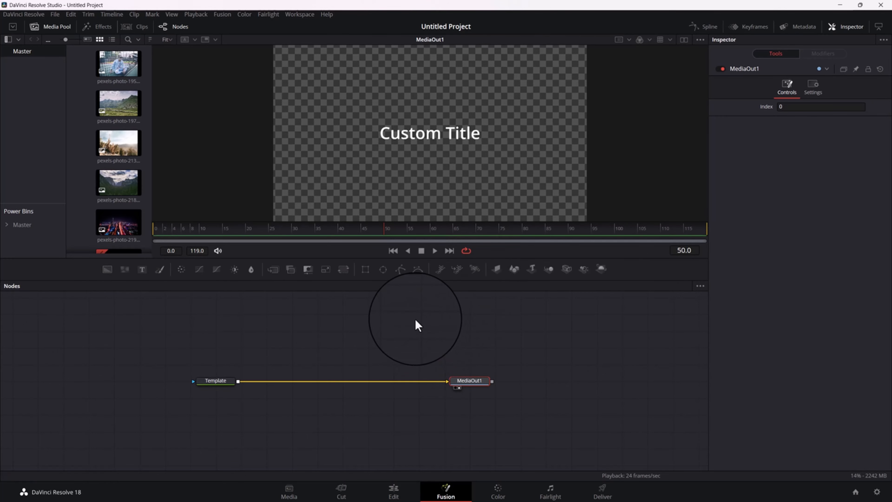
Split the display into two viewers, toggle MediaOut1 in each of them, and show the Template node in the left viewer
click(683, 41)
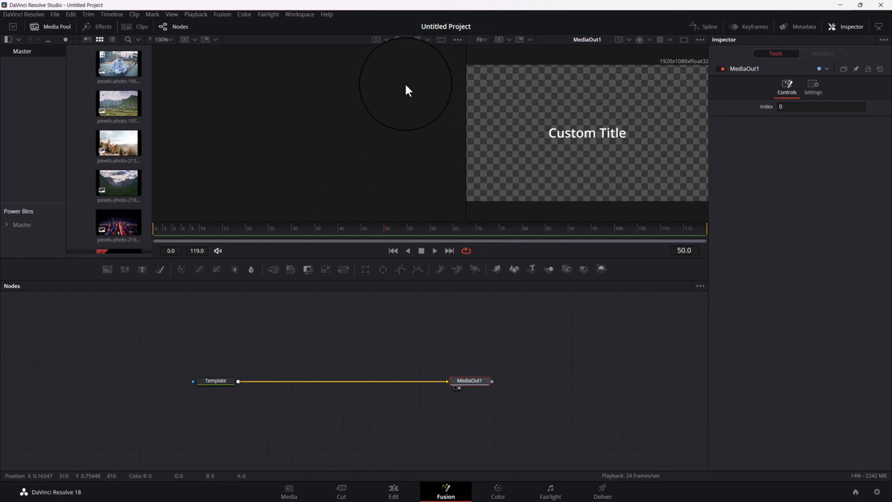
click(455, 388)
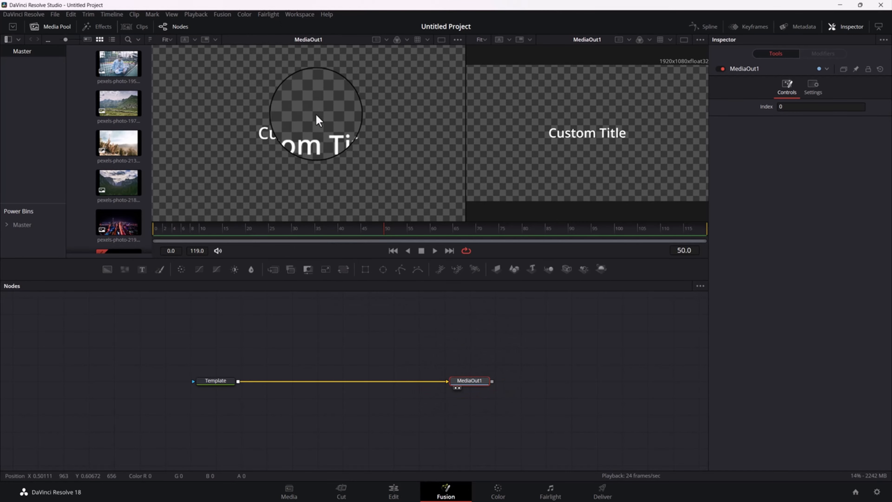
click(459, 389)
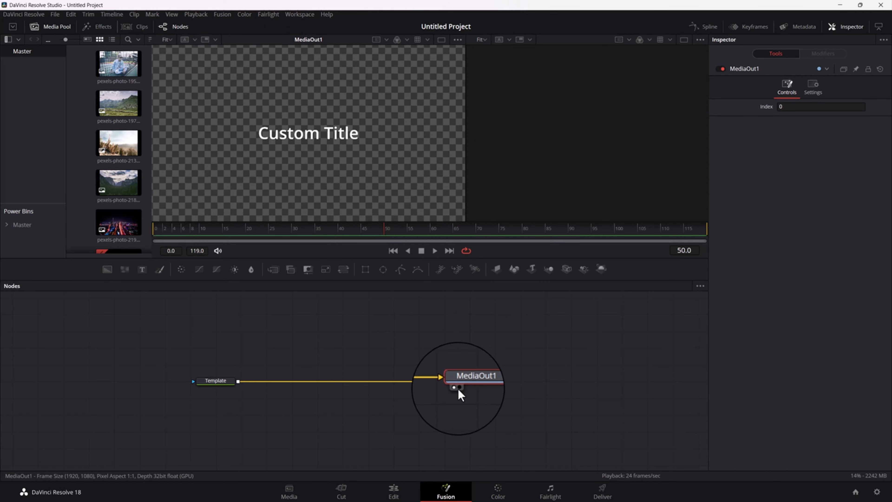
click(459, 387)
click(454, 388)
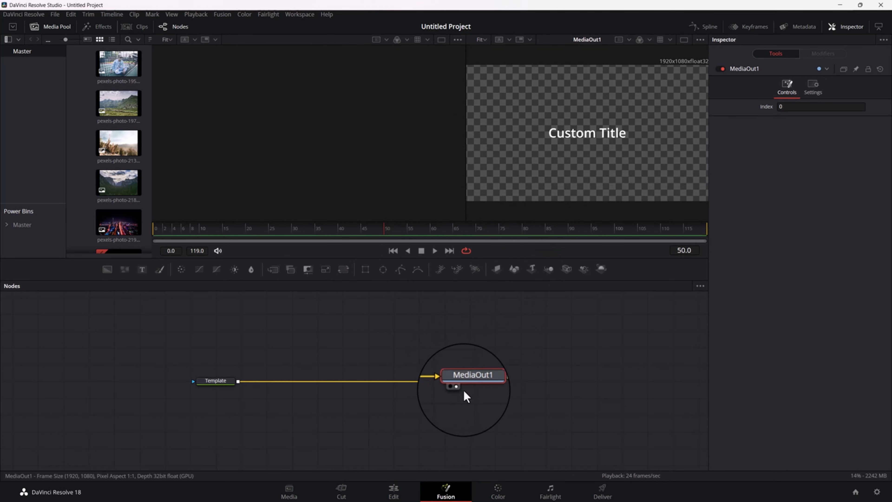
click(220, 381)
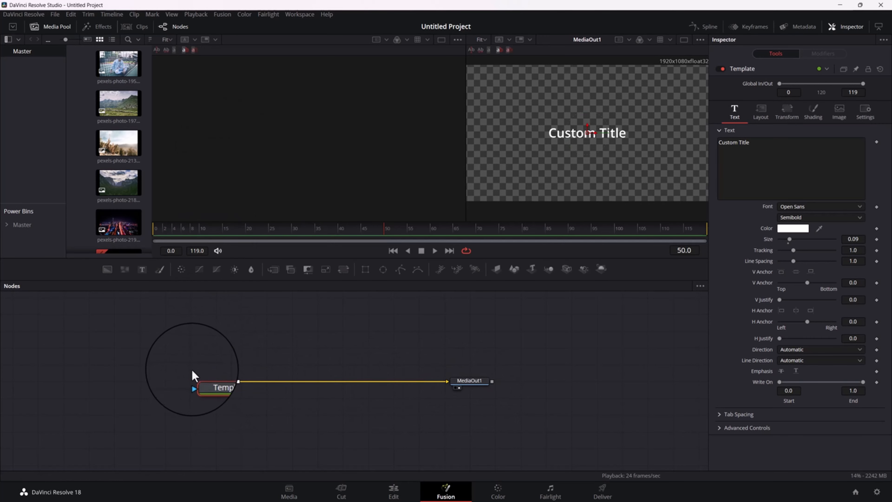
click(197, 387)
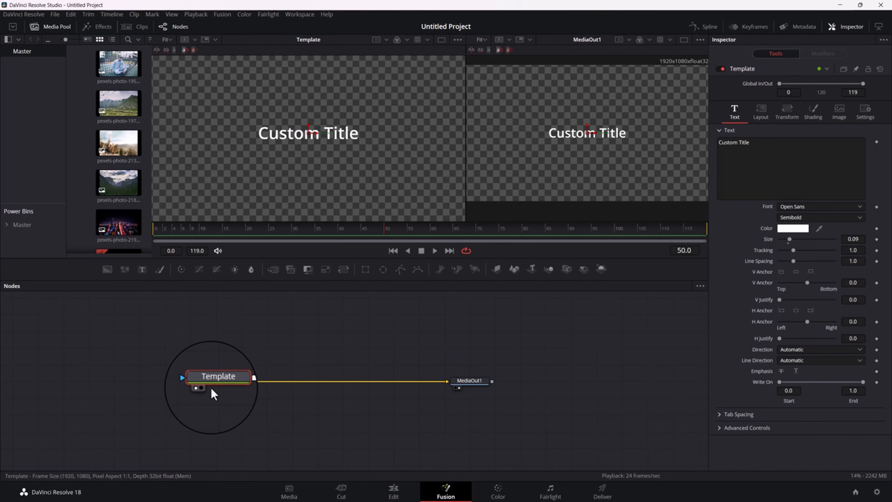
Add the night city photo pexels-photo-219692_1.jpeg above the Template node and show it in both viewers
click(116, 229)
drag(116, 229, 171, 337)
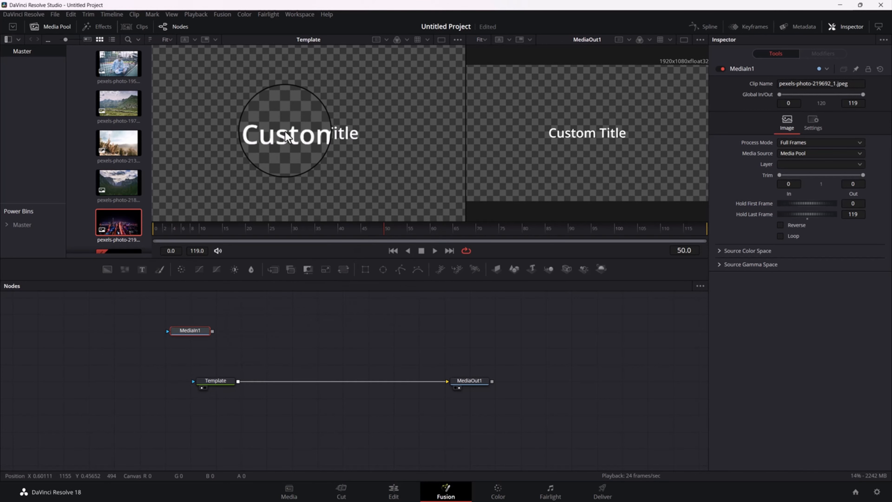
click(176, 337)
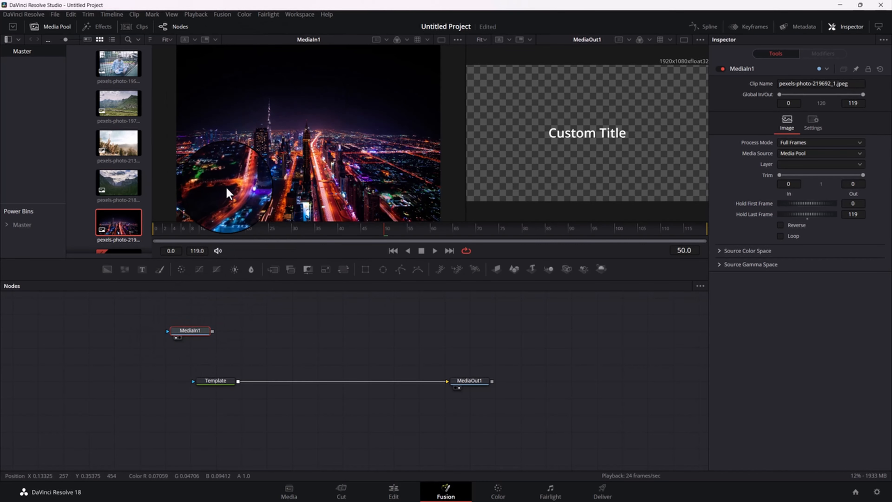
click(180, 338)
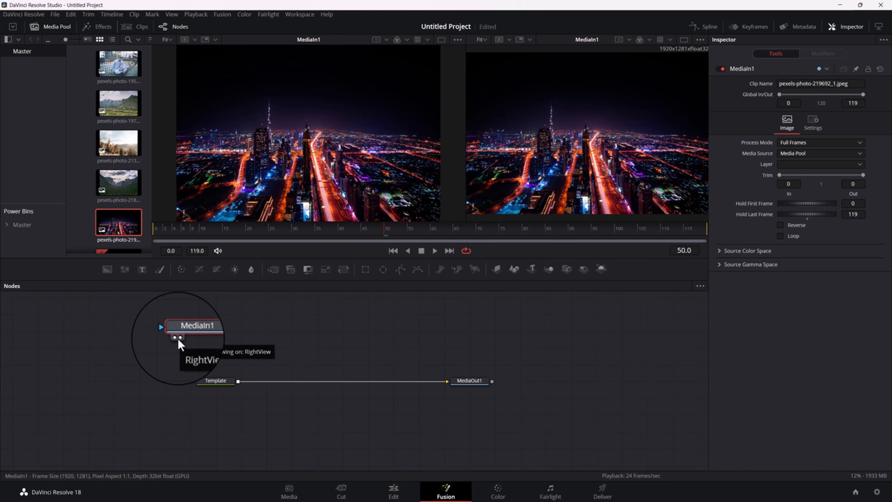
Delete the city photo's MediaIn1 node and return to a single viewer
click(449, 382)
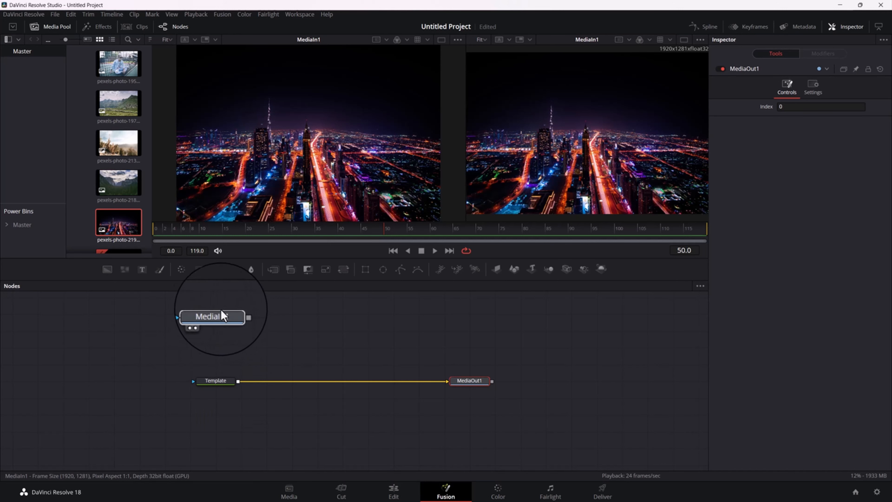
click(197, 332)
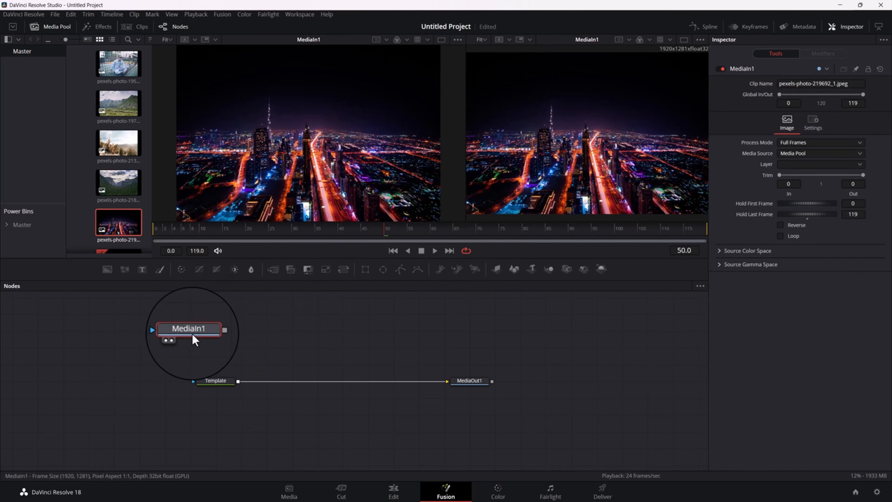
mouse_move(195, 334)
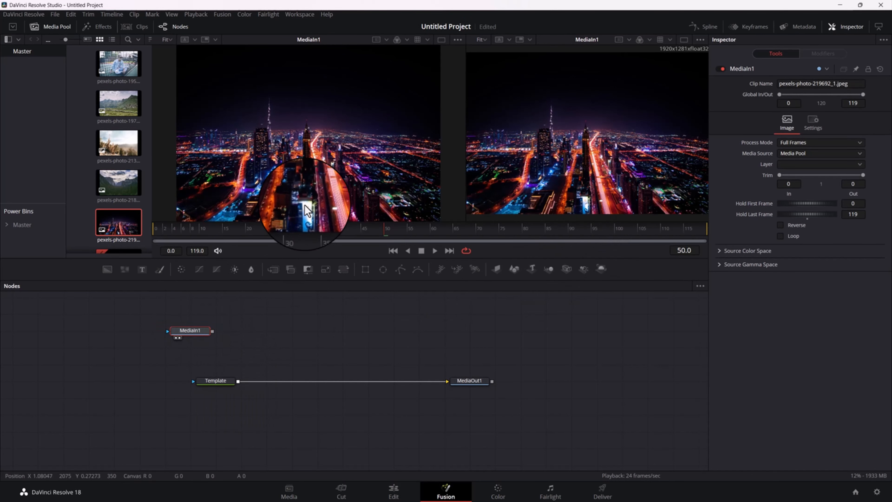
key(Delete)
click(464, 384)
click(683, 40)
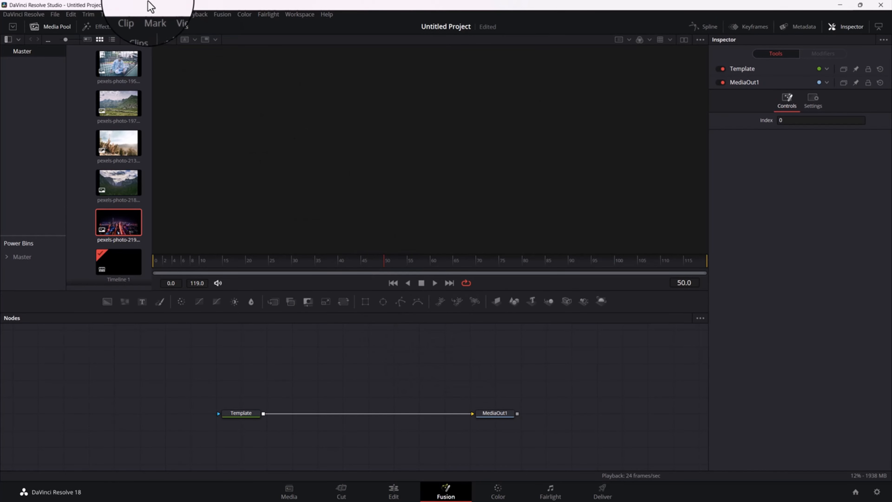
Shift the Template node further from MediaOut1, and add a Text+ node directly above it
click(246, 414)
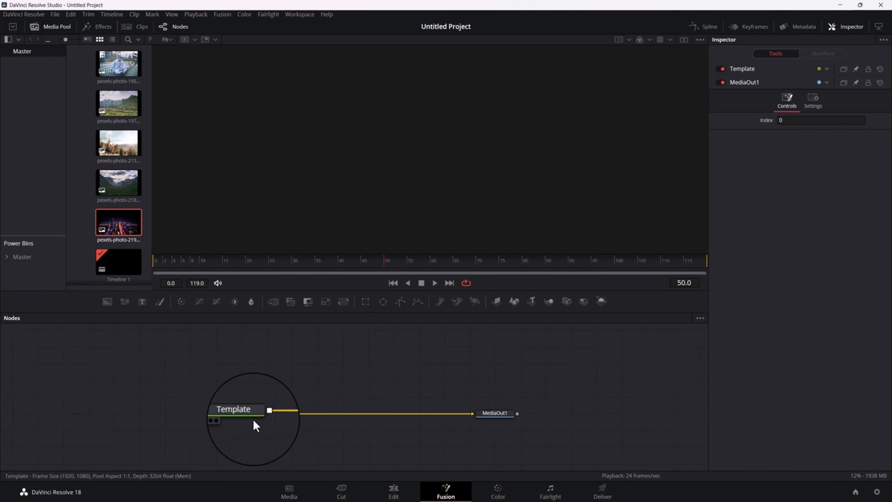
drag(236, 412, 210, 410)
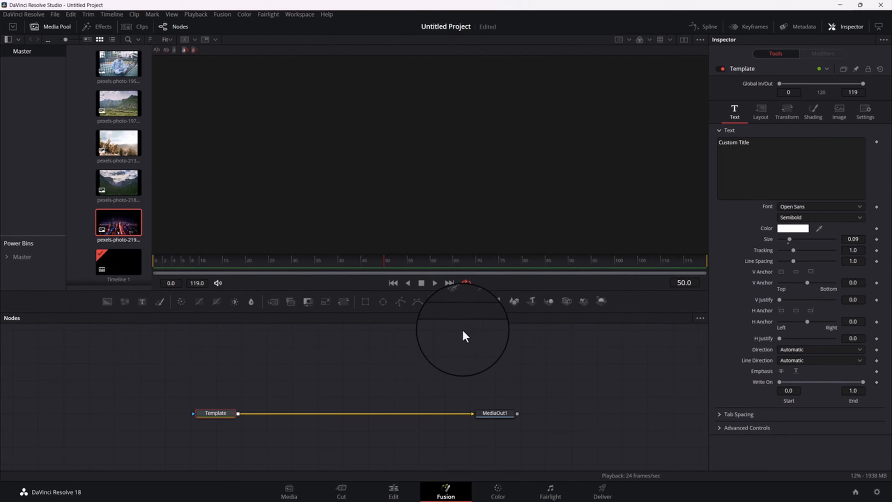
click(107, 303)
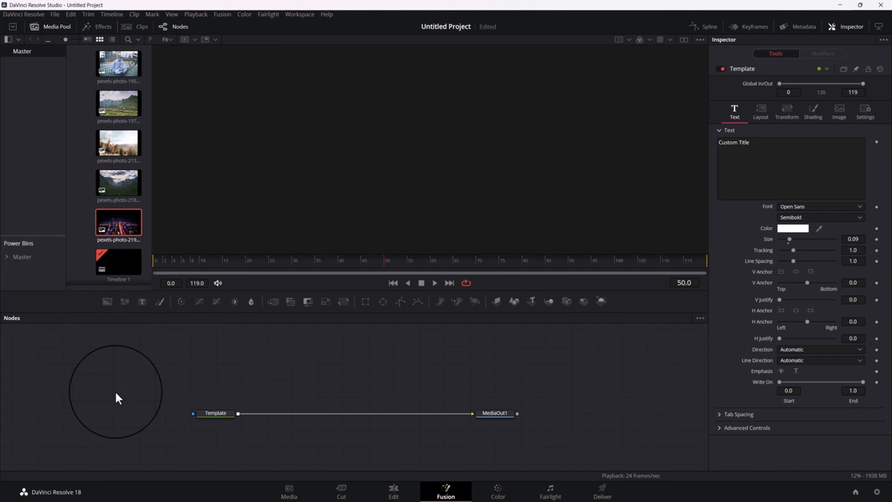
click(213, 416)
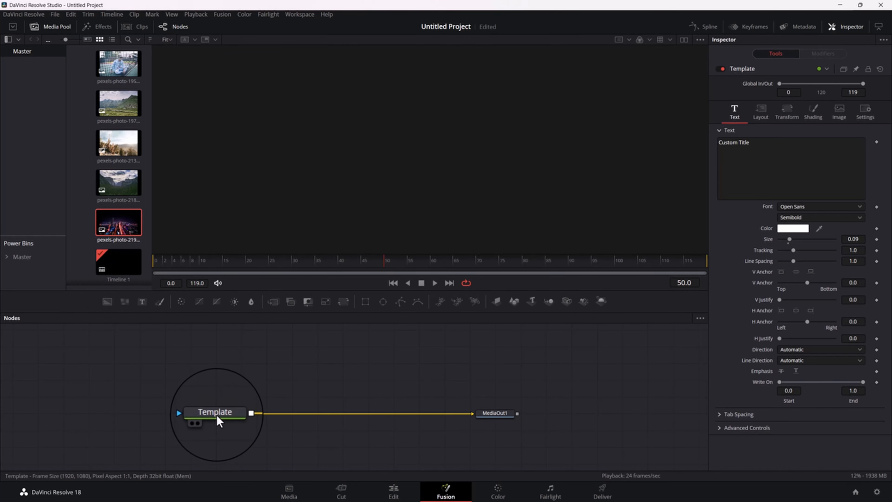
click(225, 393)
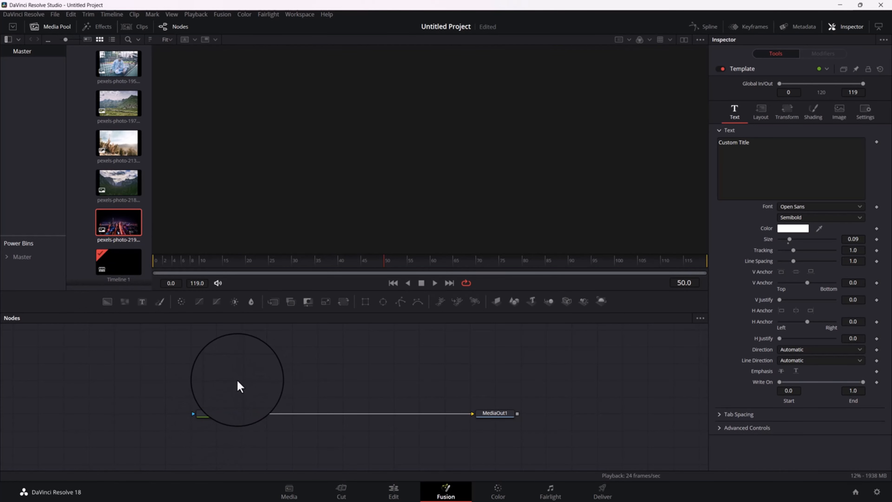
click(143, 302)
drag(240, 383, 208, 368)
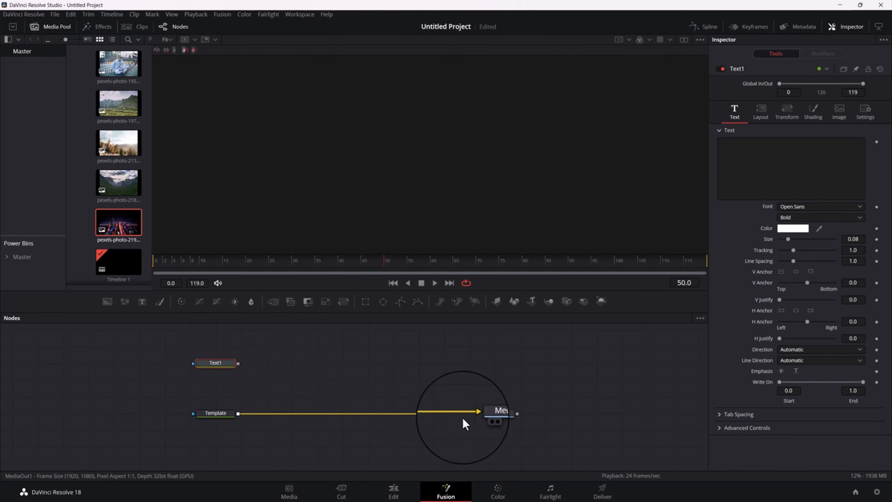
Delete the Template node and move Text1 down onto the same row as MediaOut1
click(220, 414)
drag(165, 392, 273, 432)
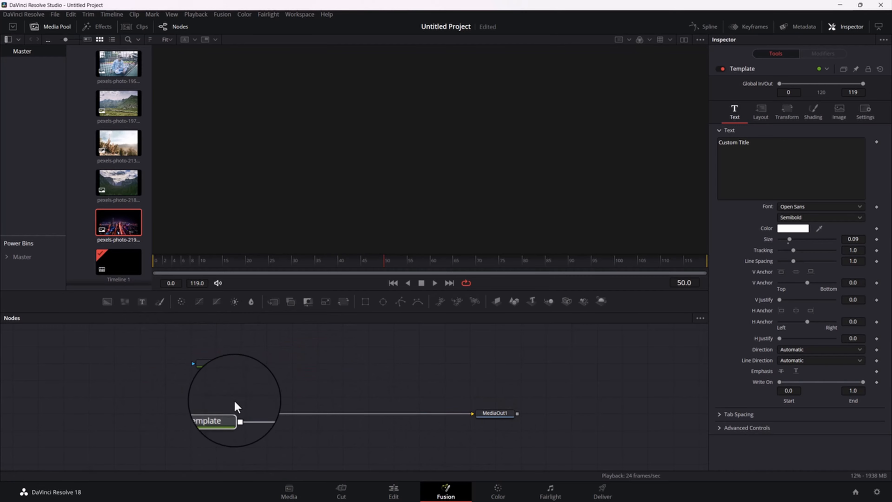
key(Delete)
drag(229, 361, 474, 413)
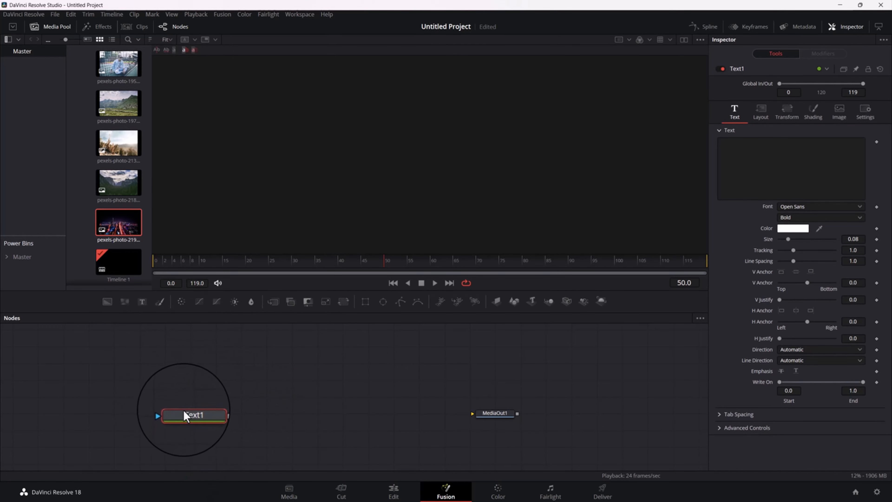
mouse_move(185, 415)
mouse_down()
mouse_move(210, 391)
mouse_move(181, 410)
mouse_up()
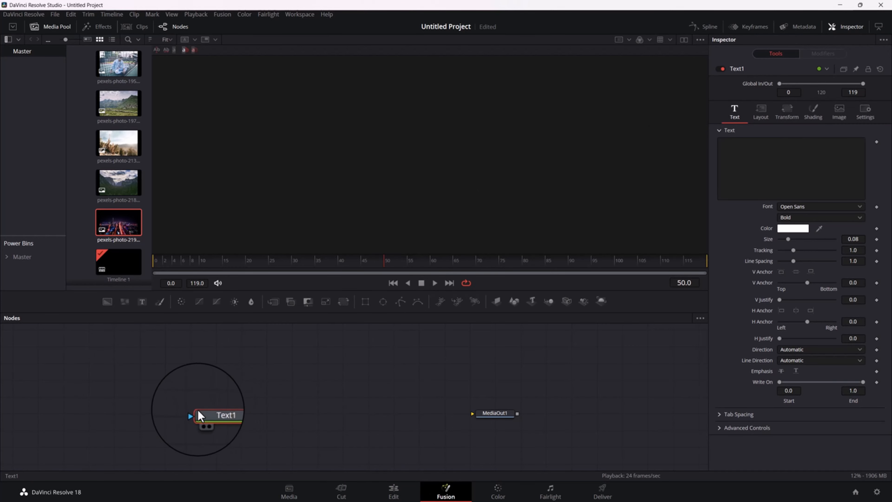
Connect the output of the Text1 node to the input of MediaOut1
drag(213, 414, 283, 414)
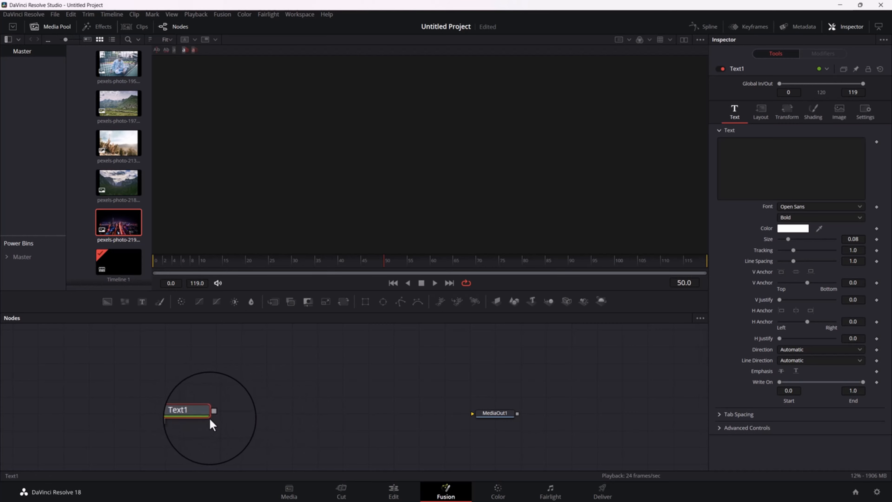
drag(213, 415, 276, 417)
drag(213, 416, 465, 415)
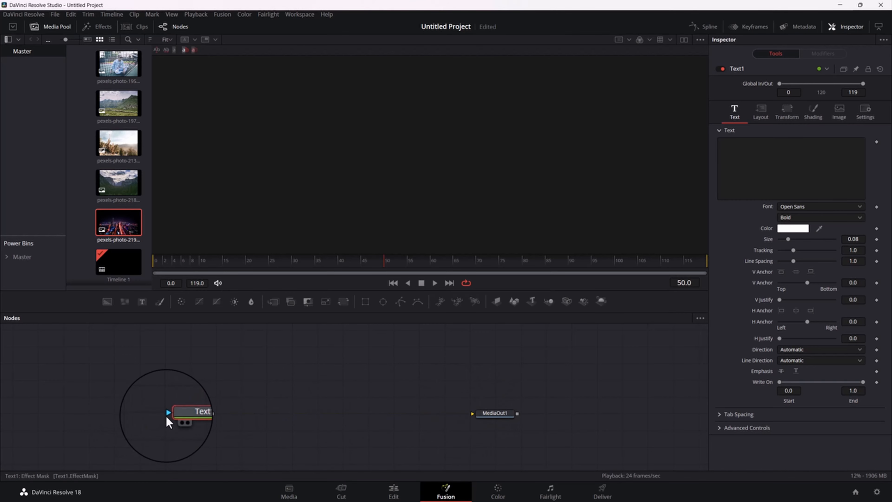
mouse_move(168, 415)
mouse_down()
mouse_move(151, 419)
mouse_move(162, 414)
mouse_up()
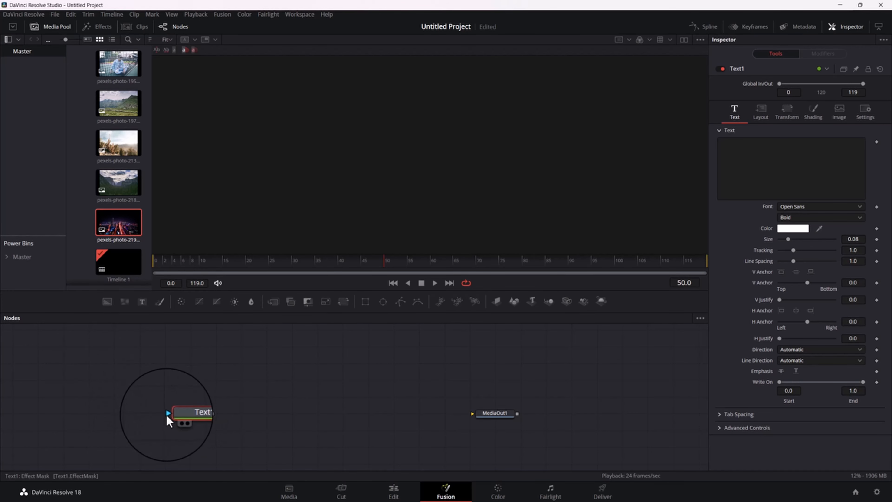
drag(212, 415, 484, 418)
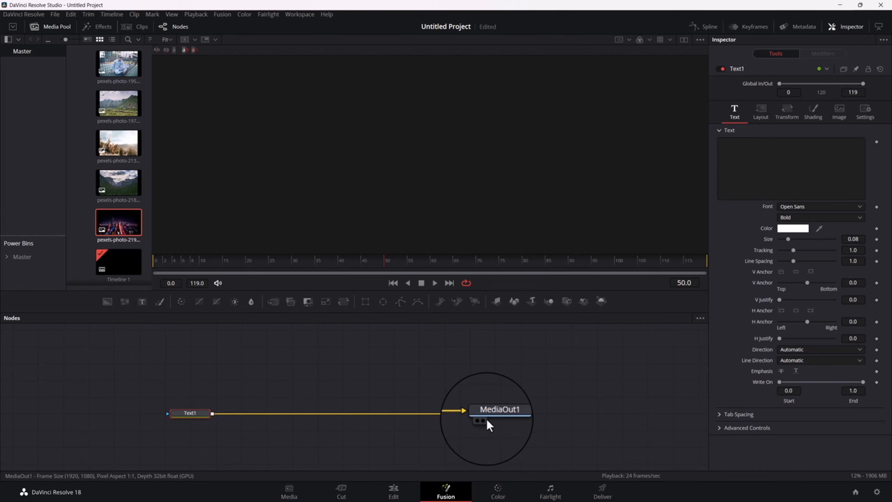
click(490, 420)
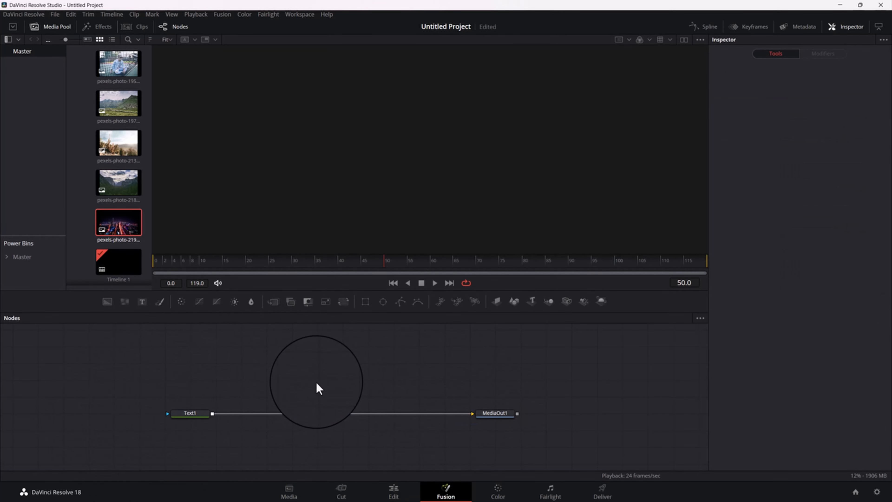
Add a Merge node and insert it into the connection between Text1 and MediaOut1
click(290, 301)
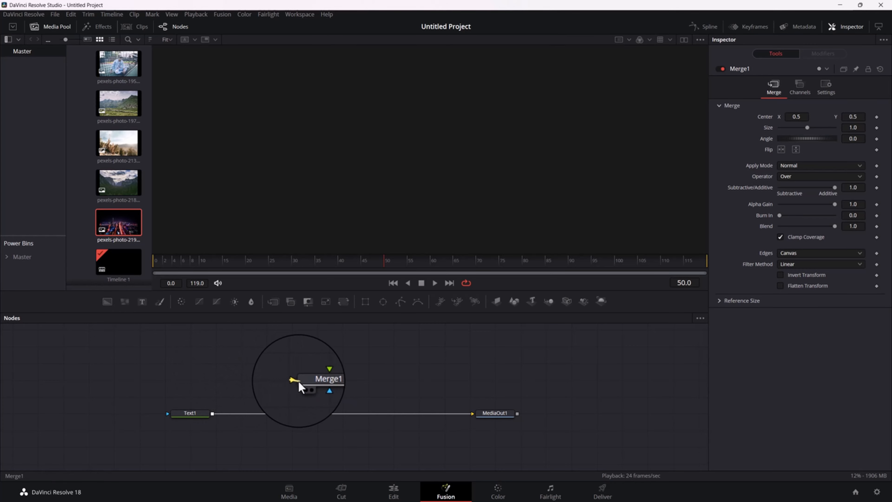
drag(317, 376, 363, 364)
drag(416, 403, 457, 391)
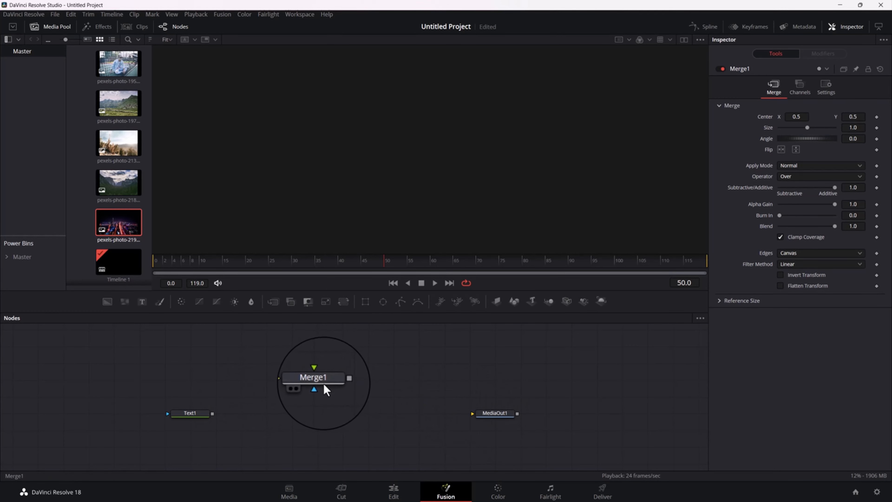
drag(323, 385, 330, 413)
Show the MediaOut1 output in the viewer
drag(213, 414, 535, 218)
scroll(440, 187, down, 3)
scroll(439, 195, up, 3)
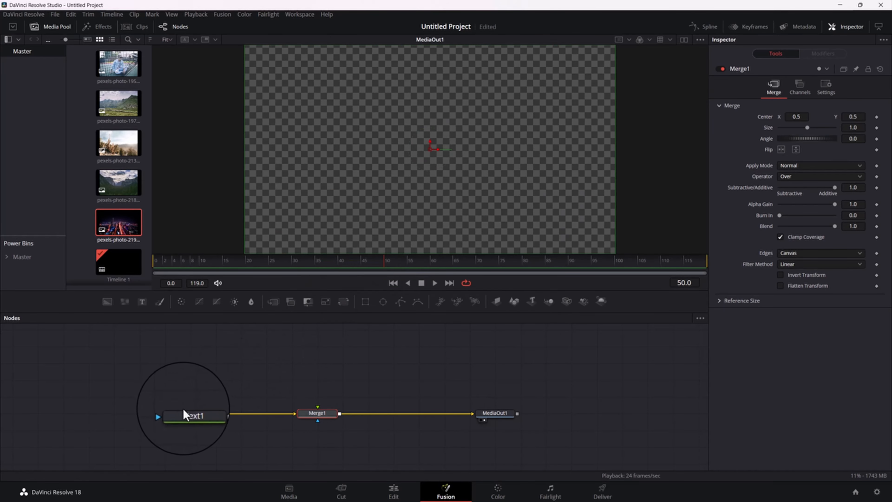
Enter the person's full name in capitals as the text of the Text1 node
click(189, 416)
click(728, 152)
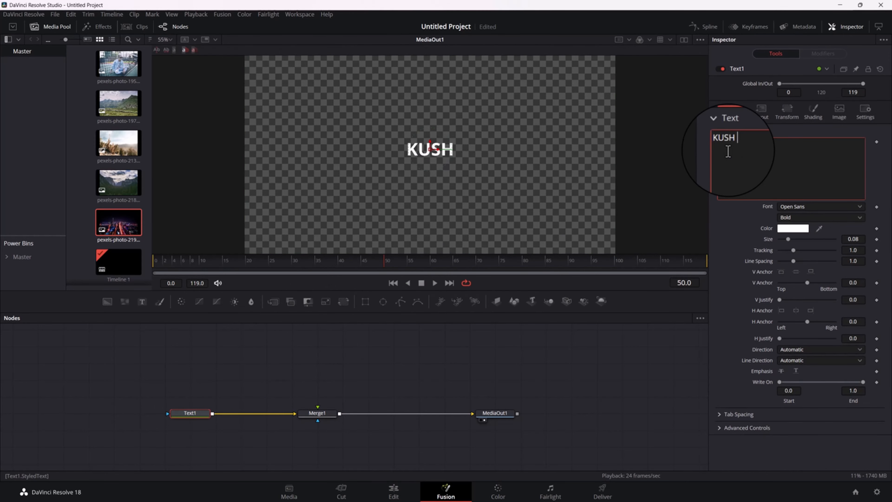
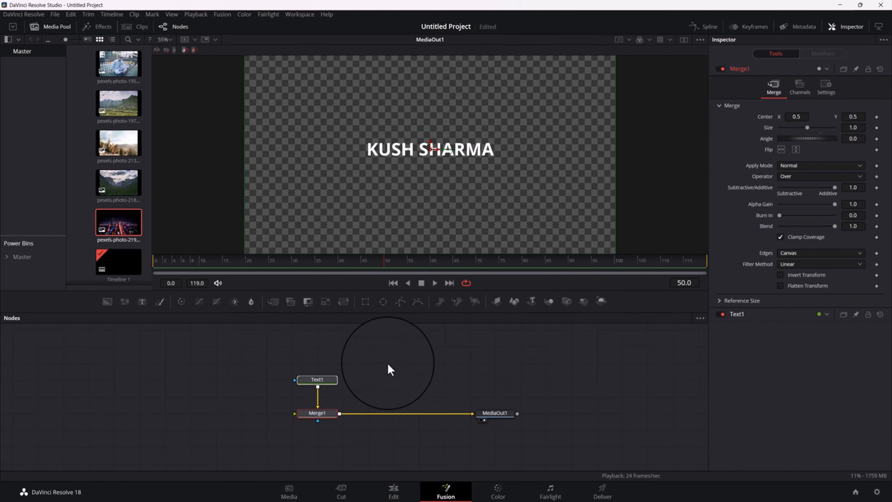
Try adding a Background node while Text1 is selected and moving it away from the other nodes, and undo the addition
click(312, 370)
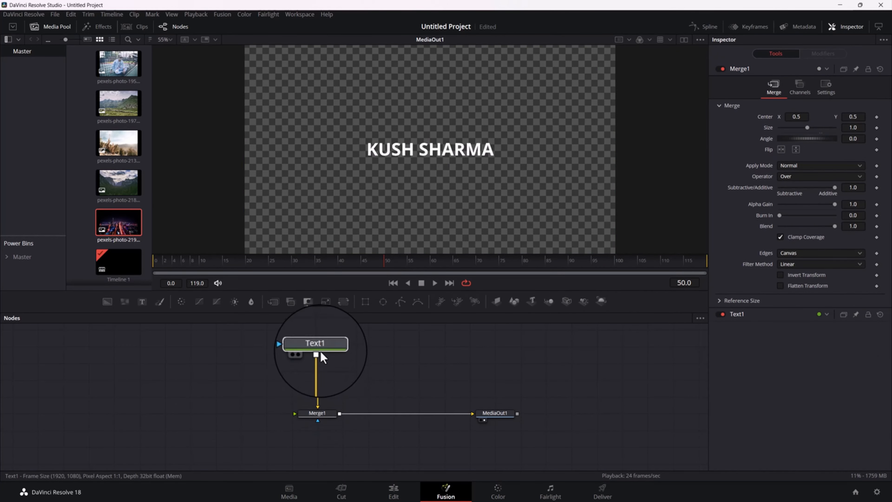
click(324, 369)
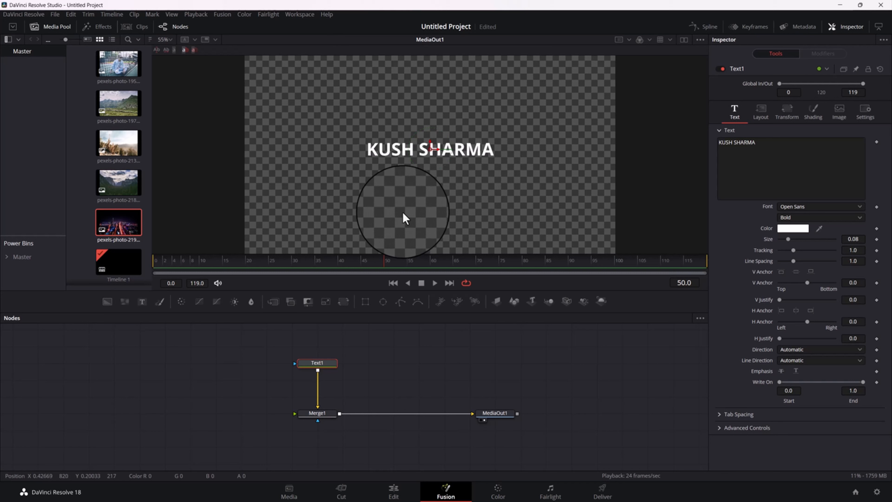
click(106, 301)
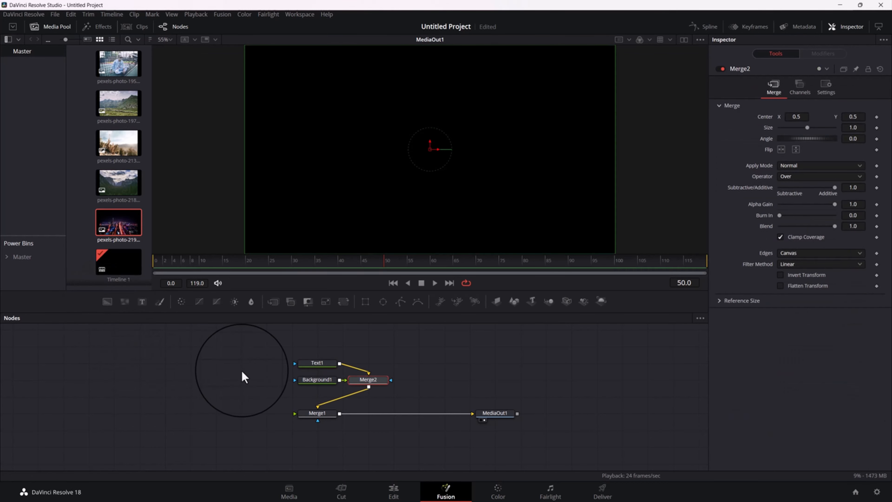
drag(327, 384, 221, 396)
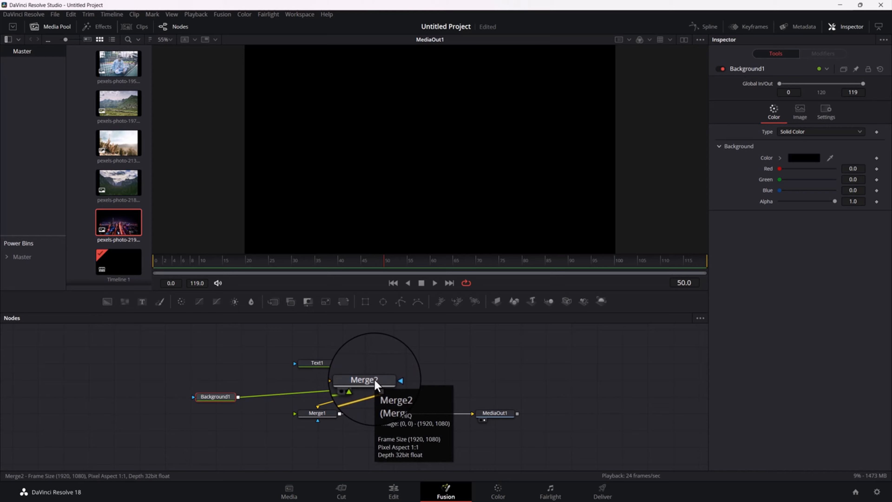
key(ctrl+z)
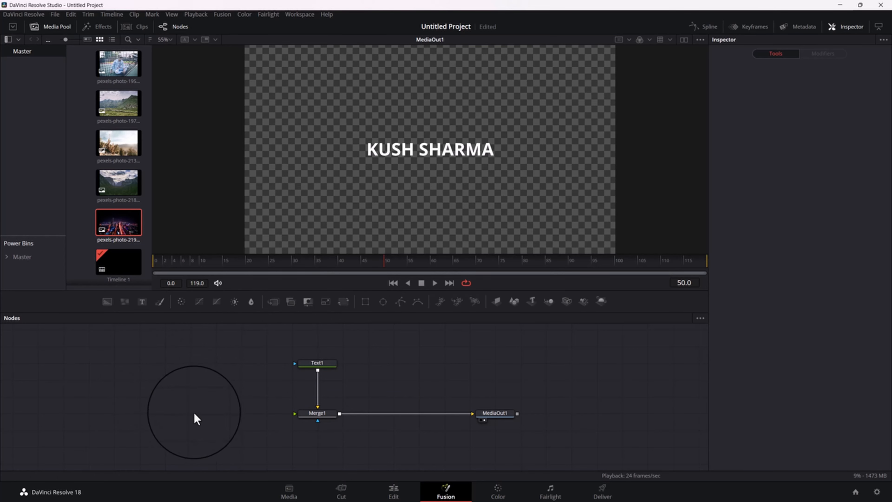
Add a separate Background node beside Merge1, connect its output to Merge1's foreground input, and move Text1 higher above Merge1
click(110, 307)
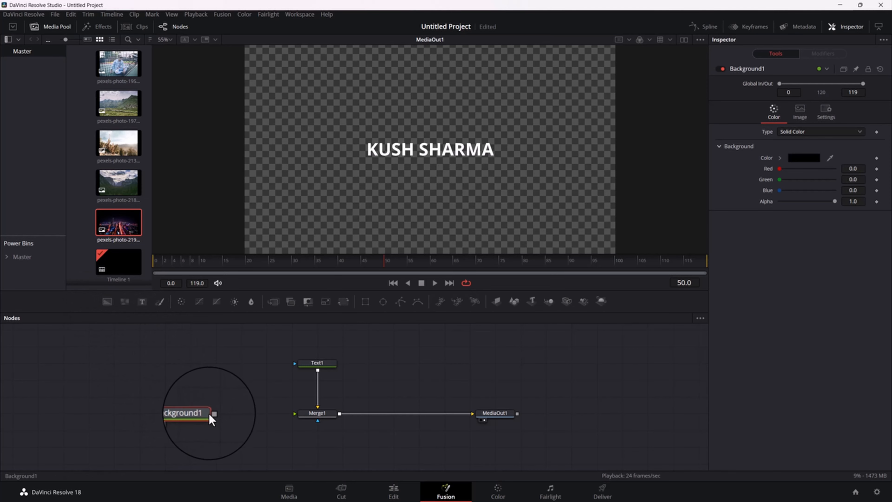
drag(211, 416, 165, 413)
click(318, 364)
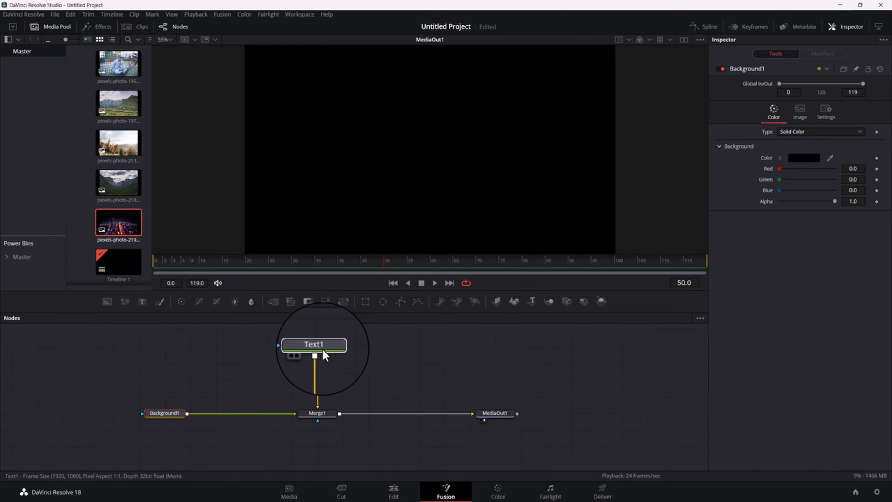
click(322, 349)
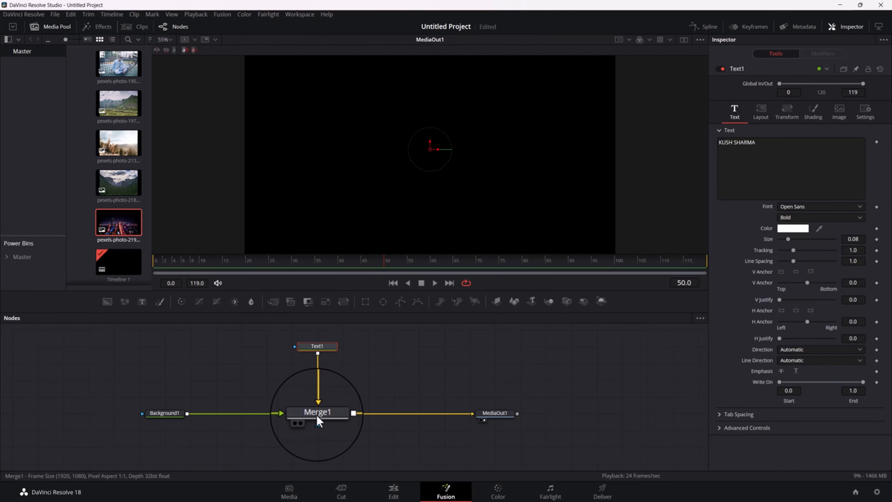
Swap the foreground and background inputs of Merge1 and move the Text1 node closer above it
click(318, 418)
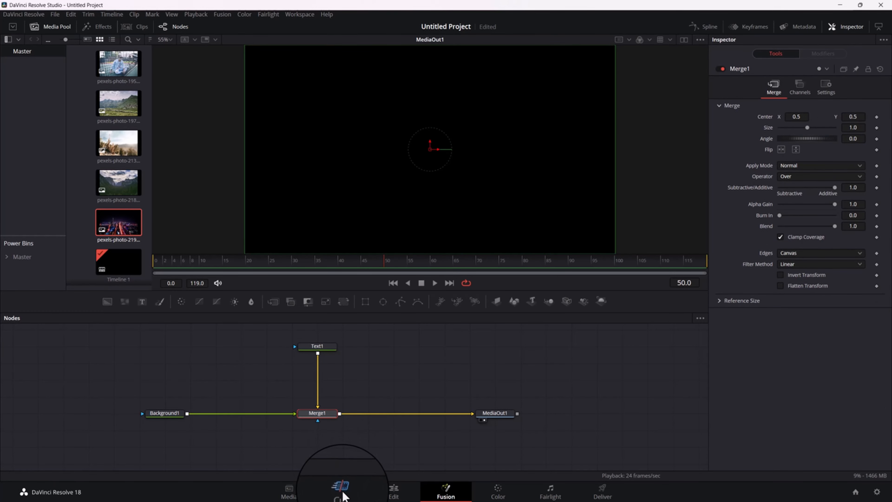
key(ctrl+t)
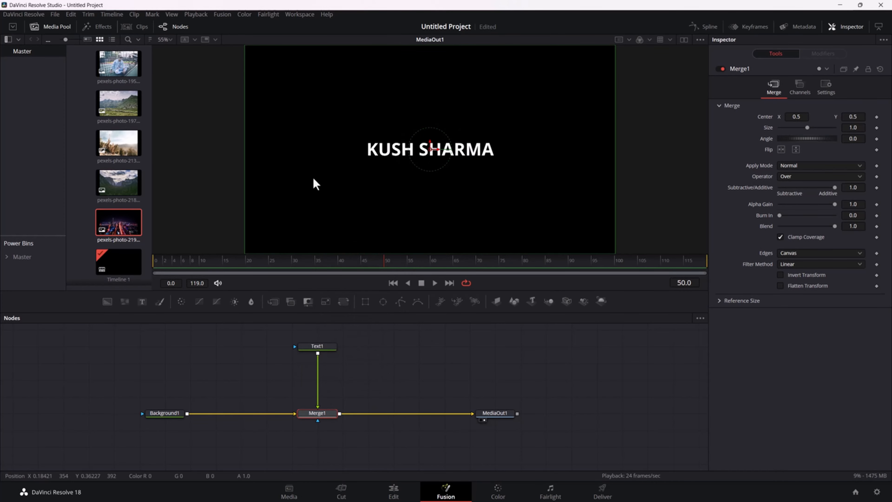
click(321, 346)
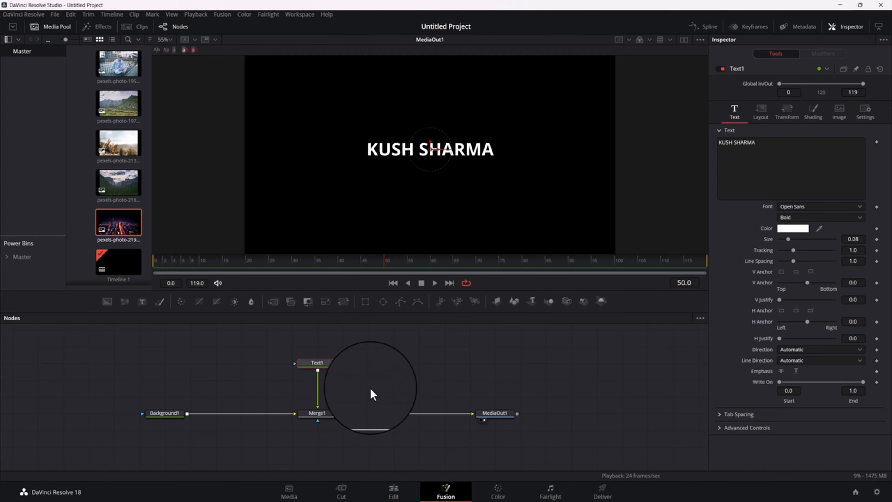
click(320, 416)
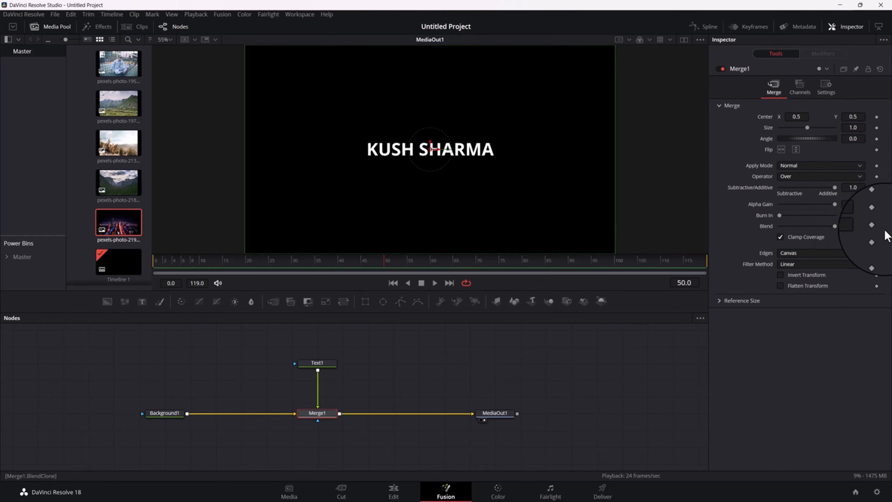
Delete the Background1, Text1 and Merge1 nodes, keeping only MediaOut1
drag(124, 355, 338, 421)
key(Delete)
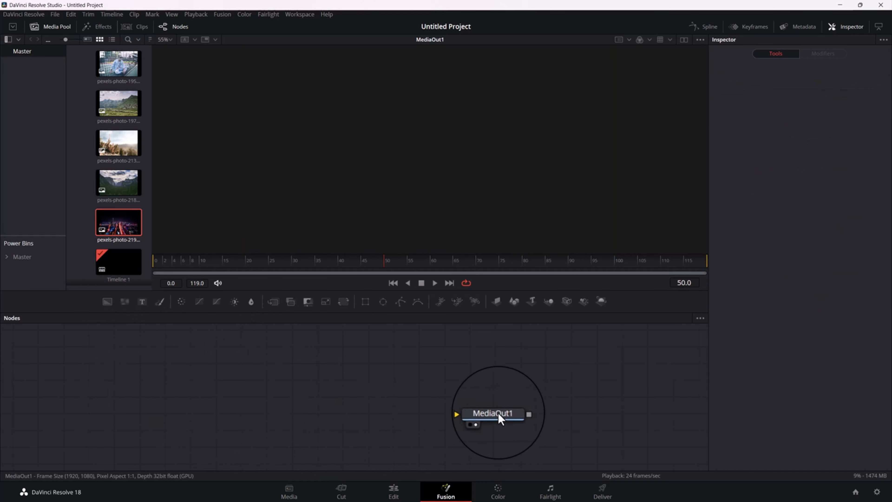
Find the Background tool by searching for "back", add it to the node area and connect it to MediaOut1
click(499, 414)
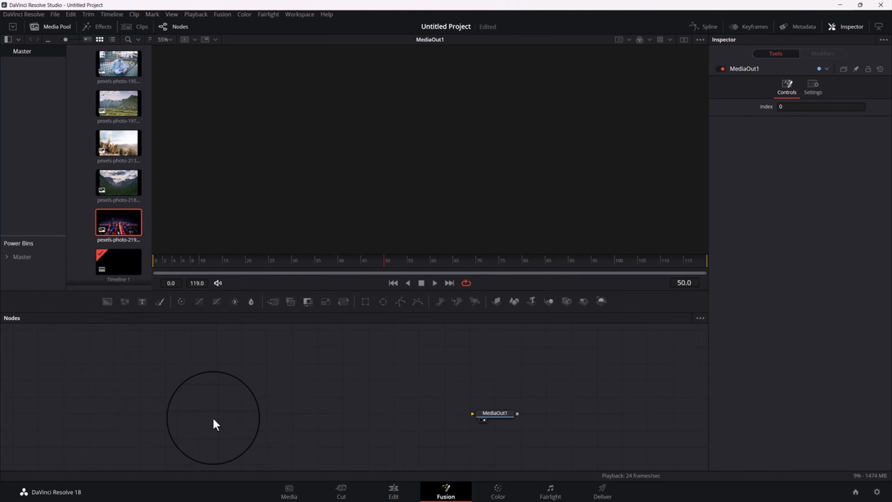
key(shift+space)
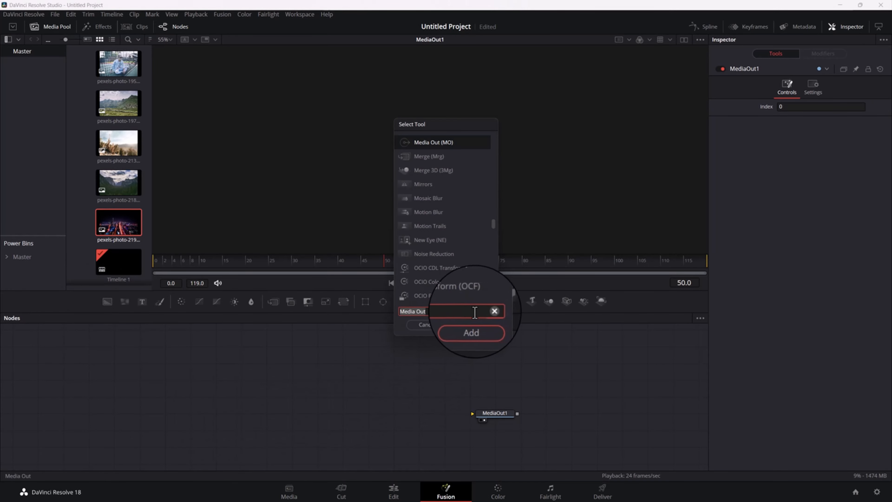
click(487, 310)
text(ba)
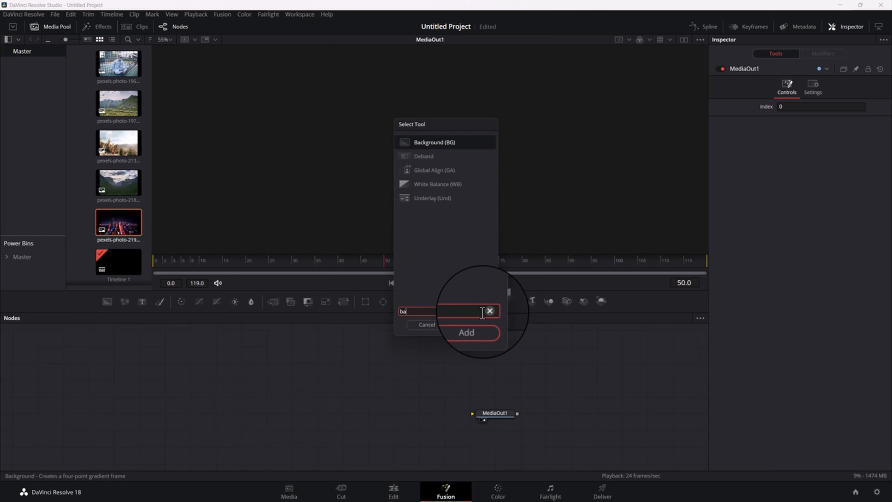
text(ck)
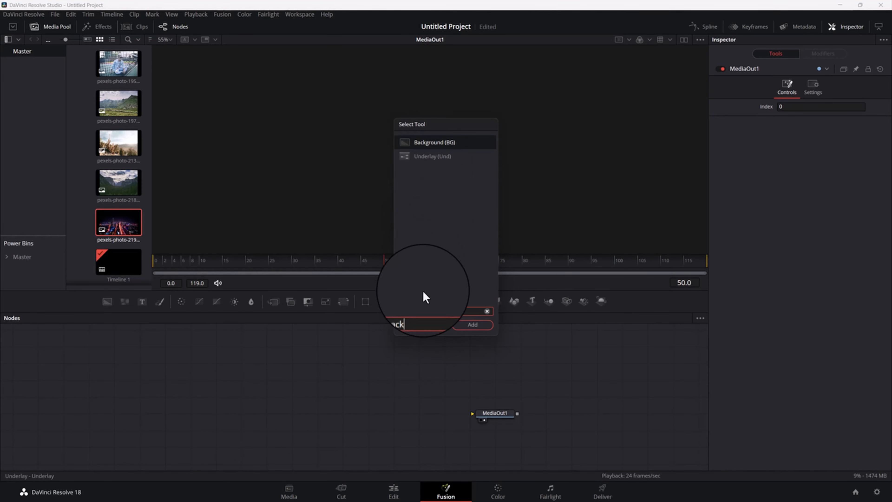
click(476, 327)
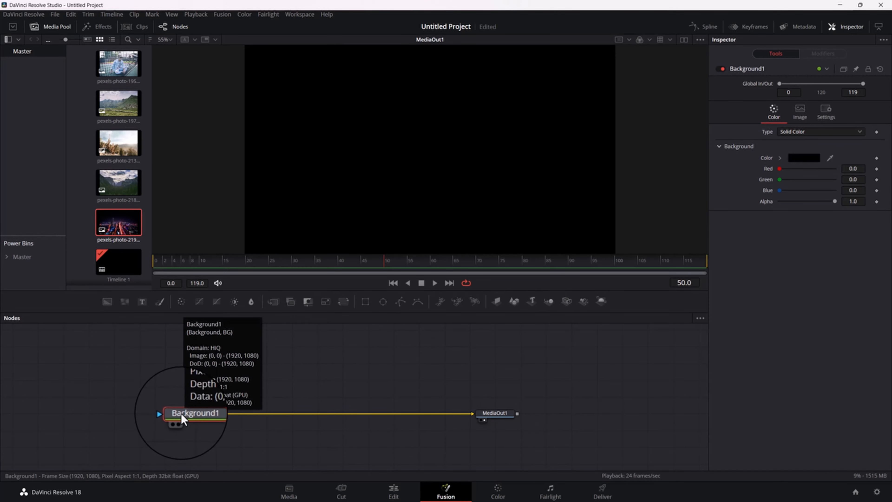
Insert a Merge node between Background1 and MediaOut1 and spread the three nodes apart in one row
click(274, 304)
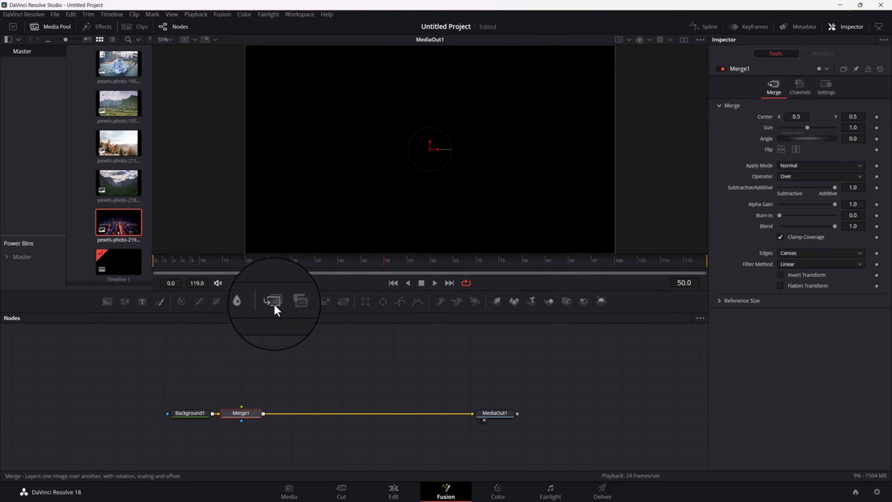
drag(245, 414, 323, 414)
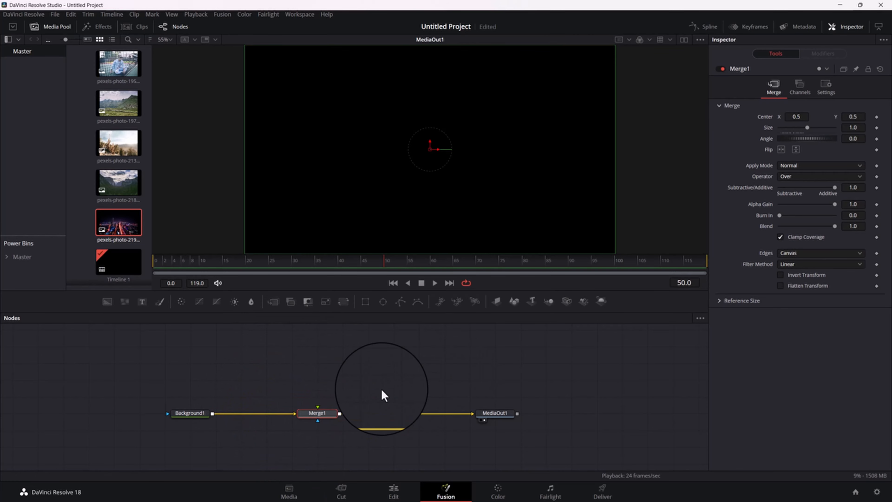
drag(385, 382, 389, 394)
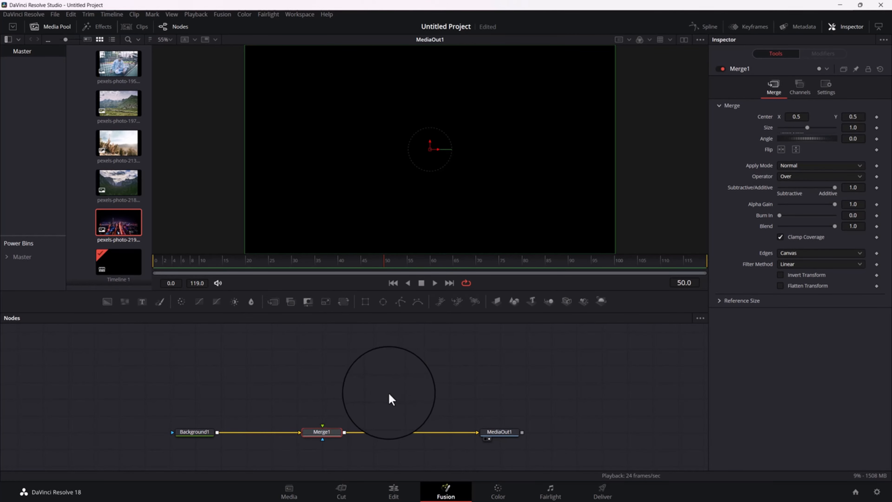
drag(510, 440, 635, 440)
click(633, 435)
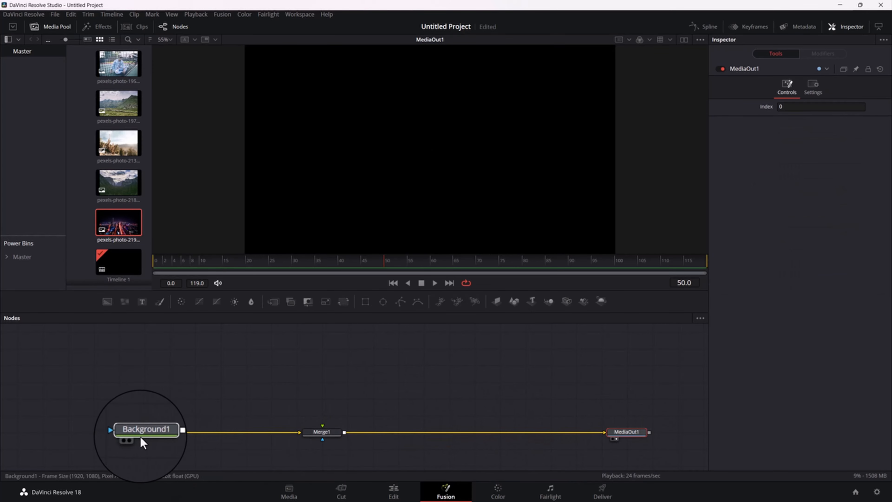
drag(142, 442, 87, 441)
drag(322, 439, 209, 444)
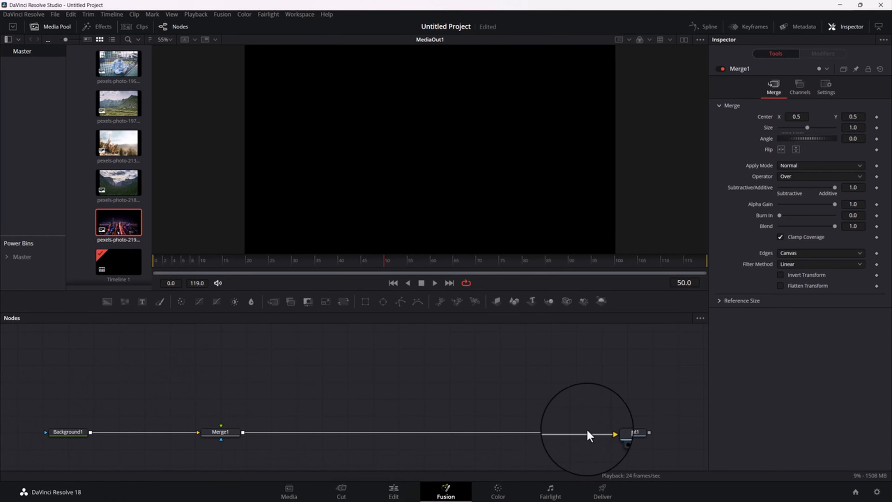
Add a Text node above Merge1, connect it to Merge1's foreground input, and enter the person's full name in capitals as its text
click(222, 384)
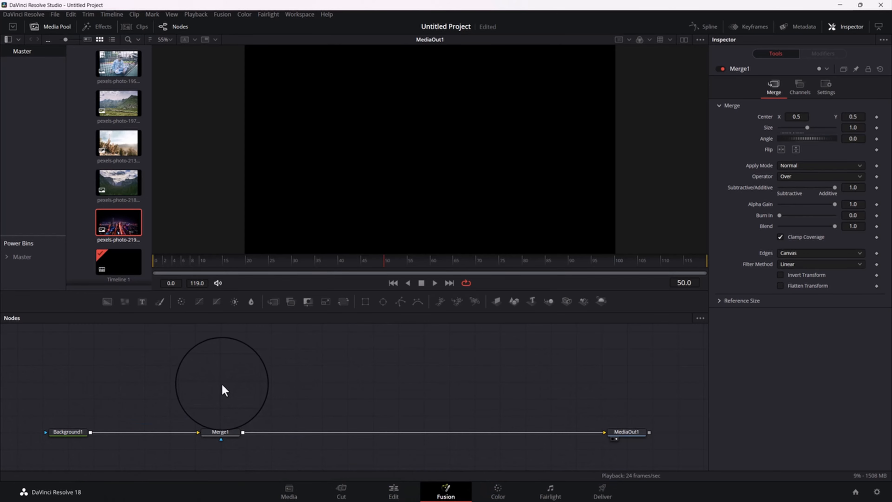
click(145, 304)
drag(245, 383, 221, 429)
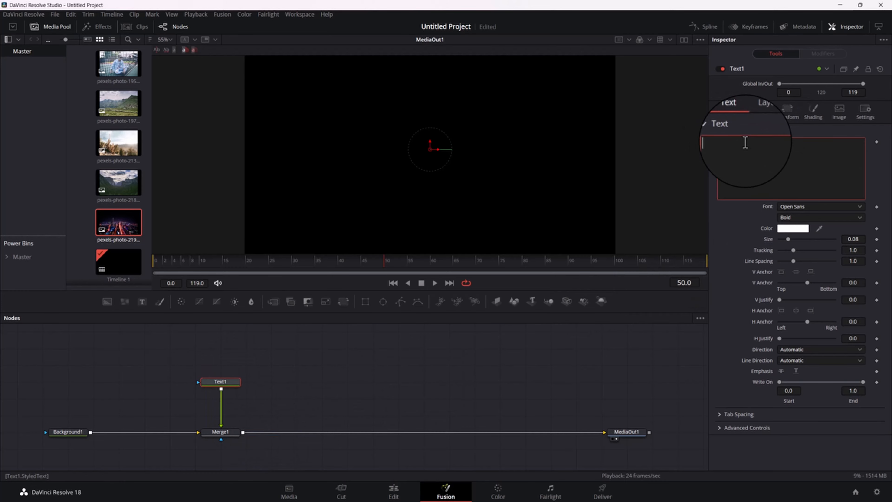
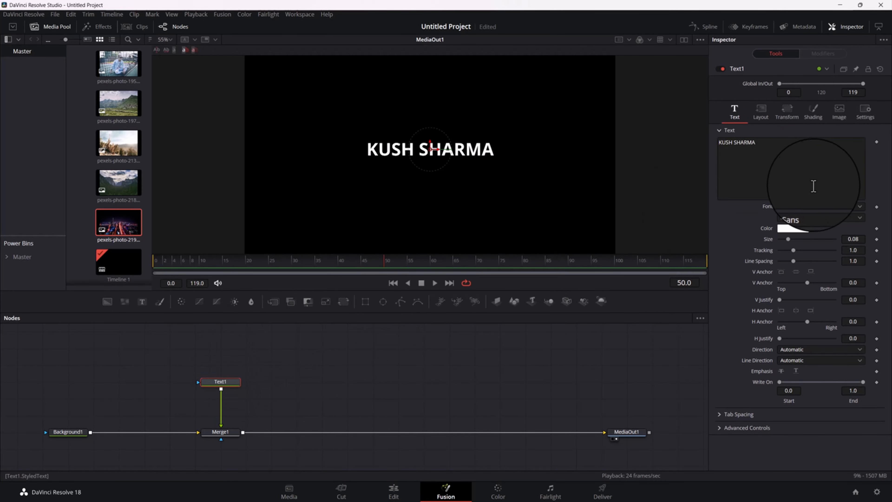
Set the font of Text1 to Bebas Neue and its size to 0.0935
scroll(808, 204, up, 10)
click(809, 209)
key(Down)
key(Down)
key(Down)
key(Down)
key(Down)
key(Down)
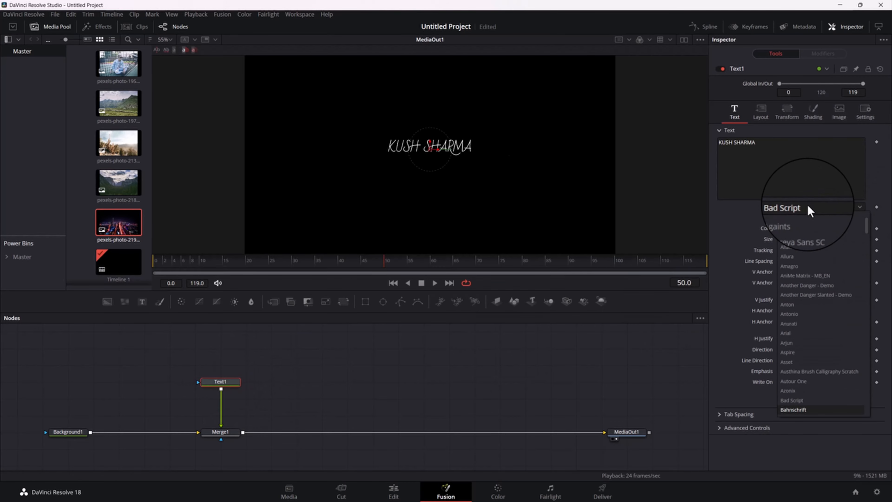
key(Return)
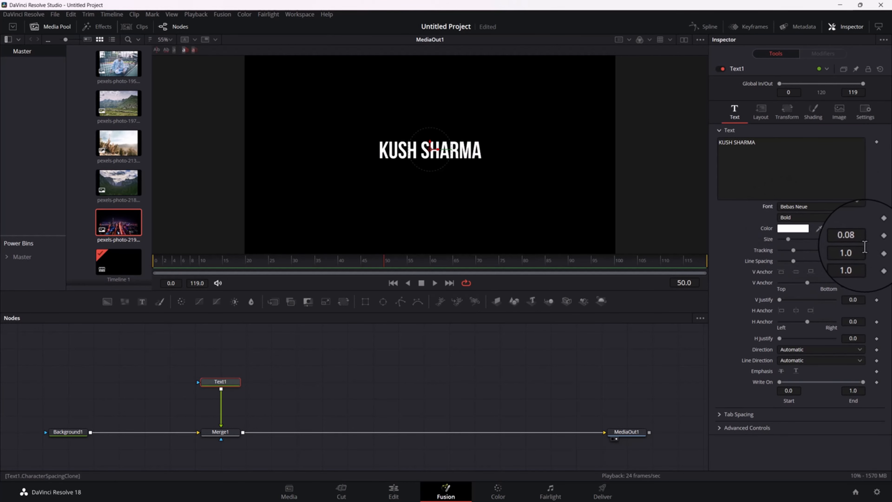
drag(852, 240, 881, 240)
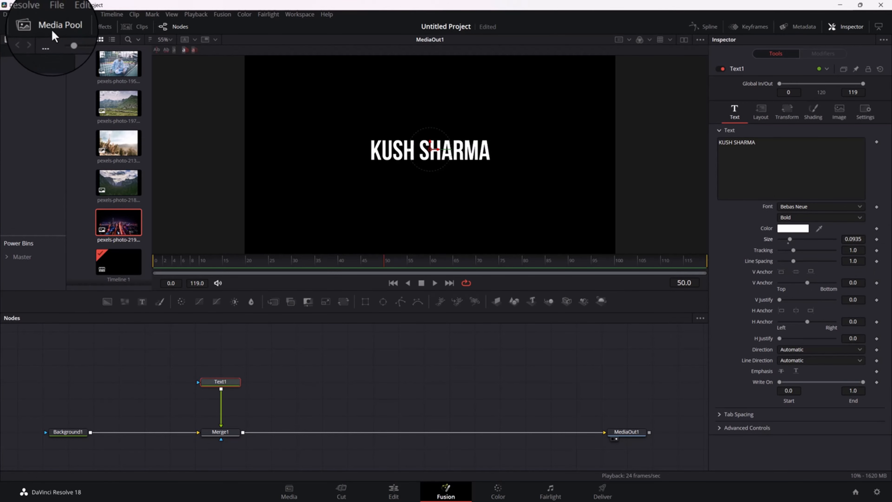
Hide the Media Pool and move Text1 out of line and back to directly above Merge1
click(42, 27)
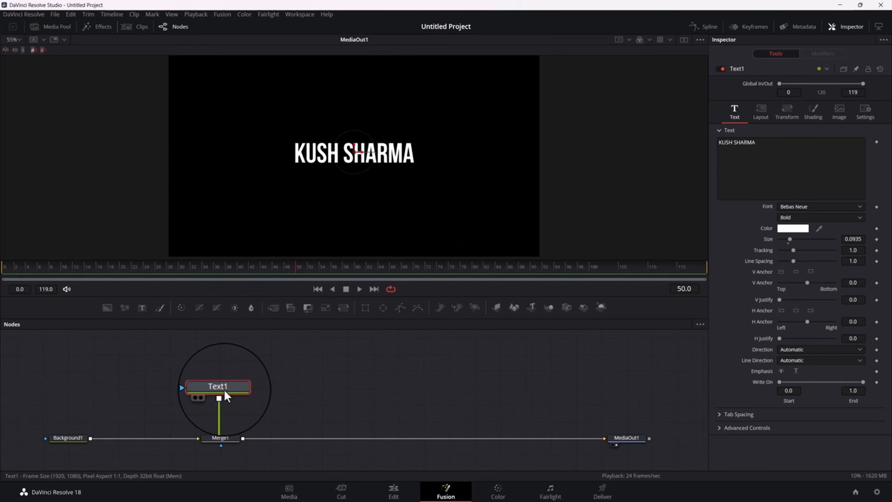
drag(236, 394, 207, 390)
drag(118, 381, 213, 382)
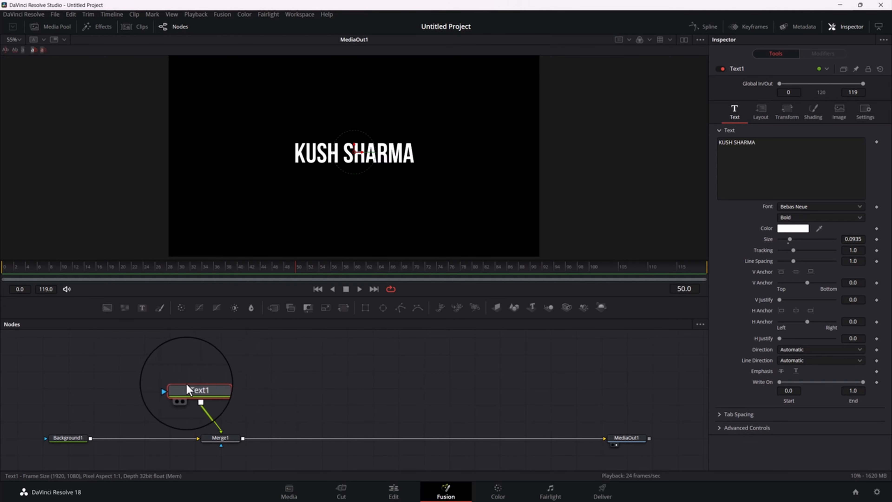
drag(274, 388, 215, 384)
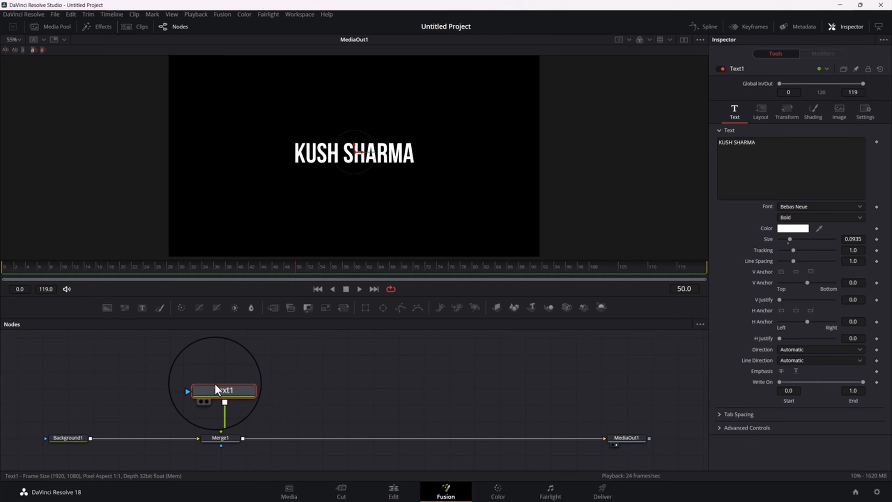
Set the node editor to arrange tools to the grid
right_click(341, 388)
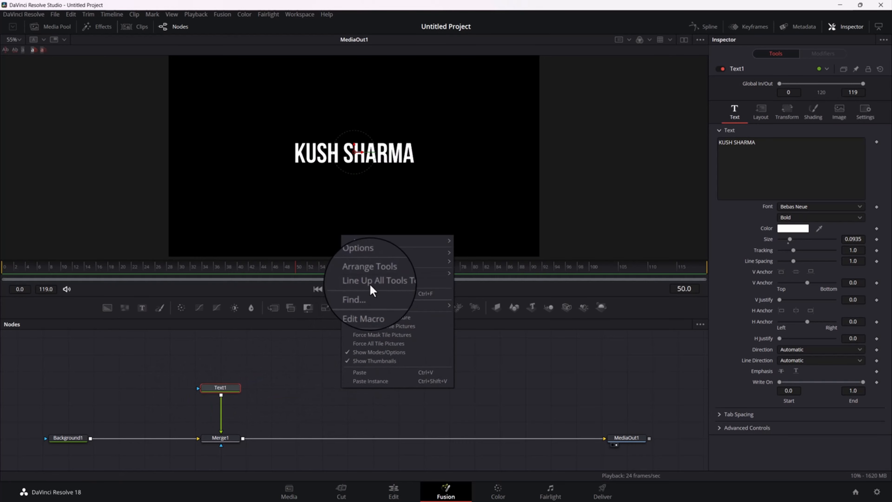
mouse_move(411, 274)
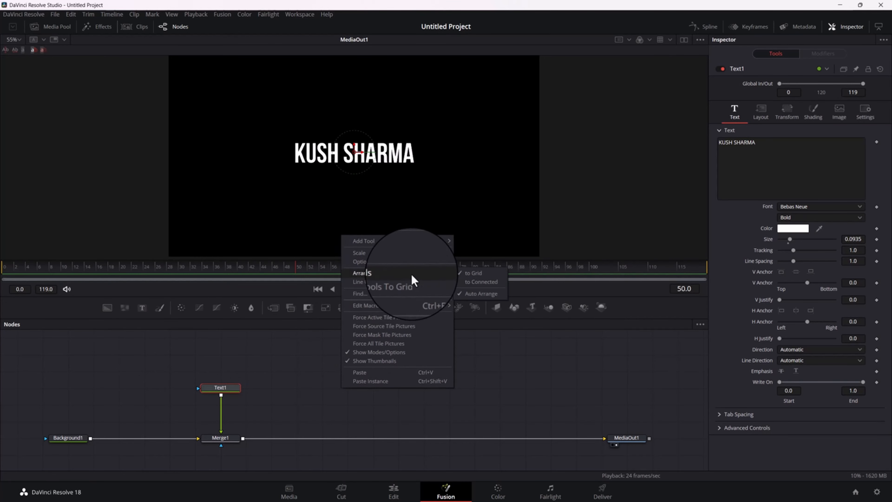
click(470, 274)
Move Text1 down closer to Merge1, and shift both nodes together toward Background1
drag(202, 392, 239, 405)
click(221, 439)
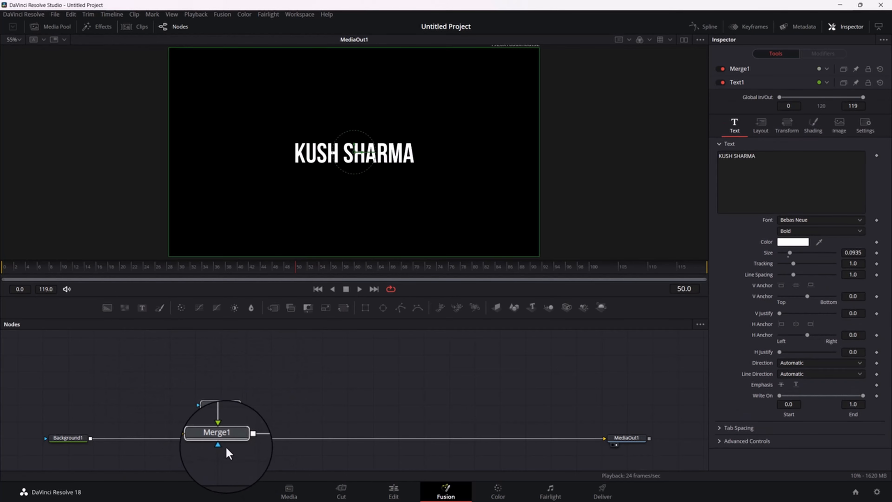
drag(219, 443, 176, 448)
click(232, 412)
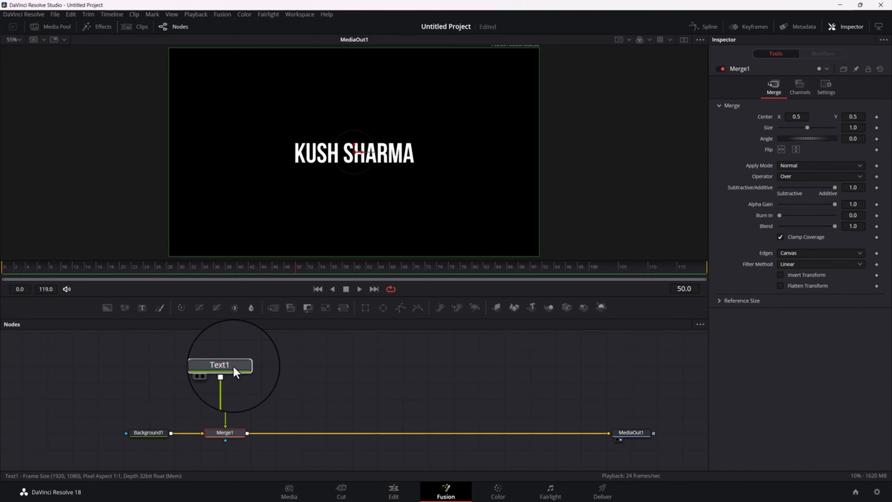
Insert a Merge node between Text1 and Merge1, and reconnect Text1 to the new merge's foreground input
click(233, 368)
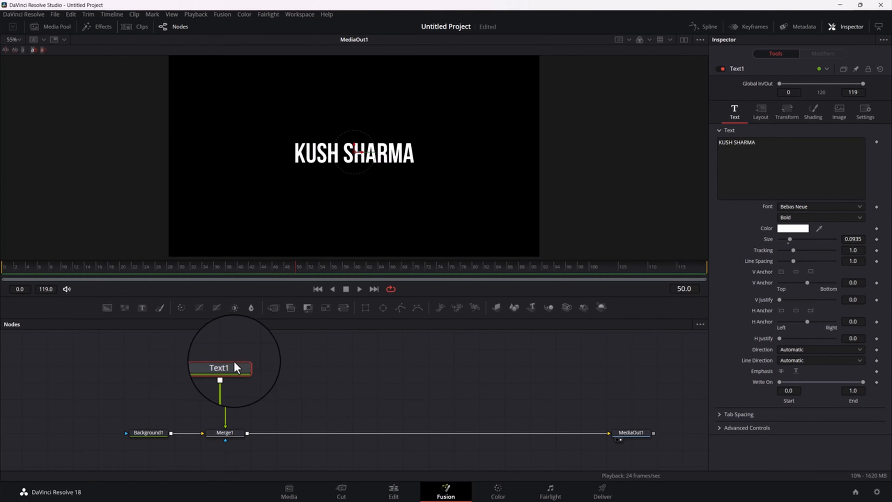
click(273, 308)
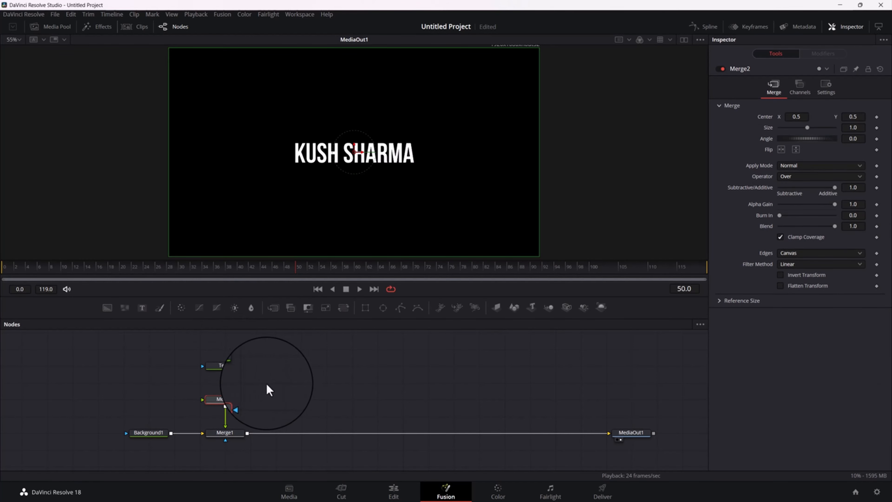
drag(267, 385, 341, 379)
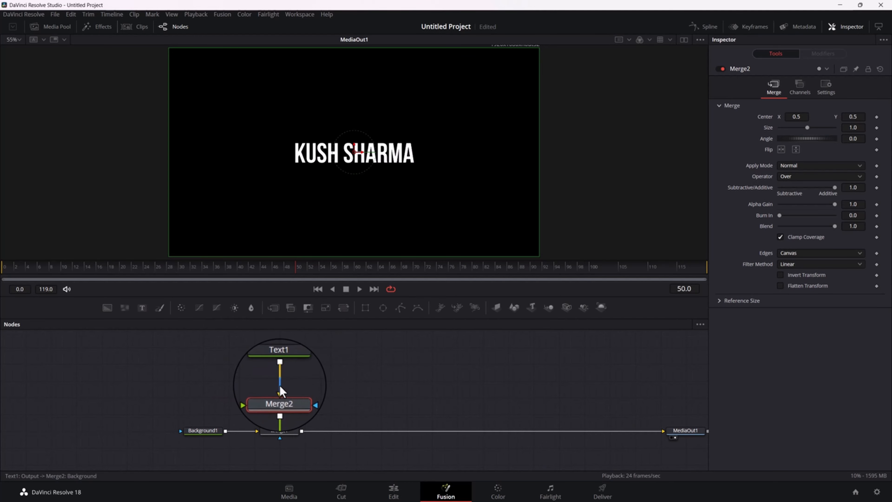
click(279, 386)
drag(300, 399, 291, 369)
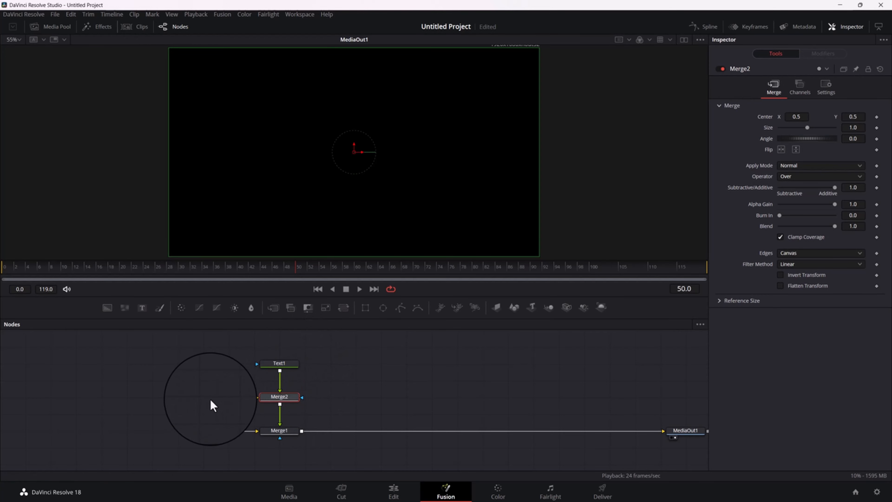
Feed Merge2's background input from a new Background node coloured red (Red 1.0, Green 0.0, Blue 0.048)
drag(107, 308, 279, 399)
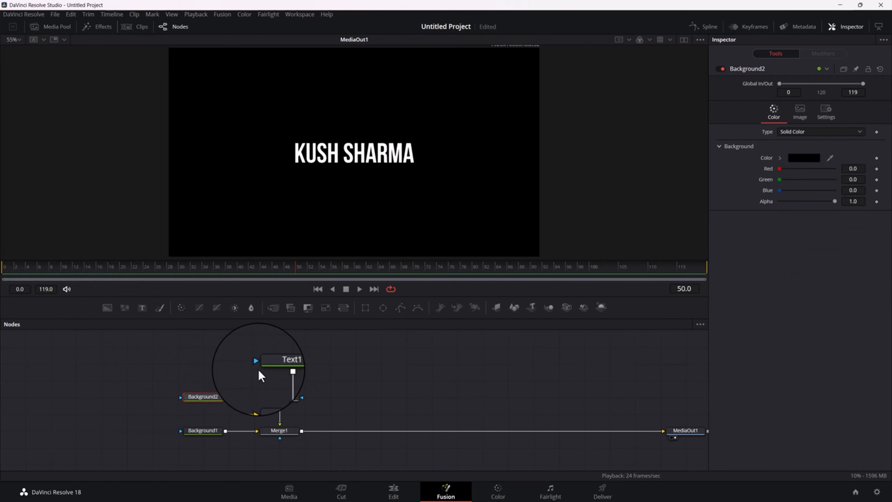
click(279, 368)
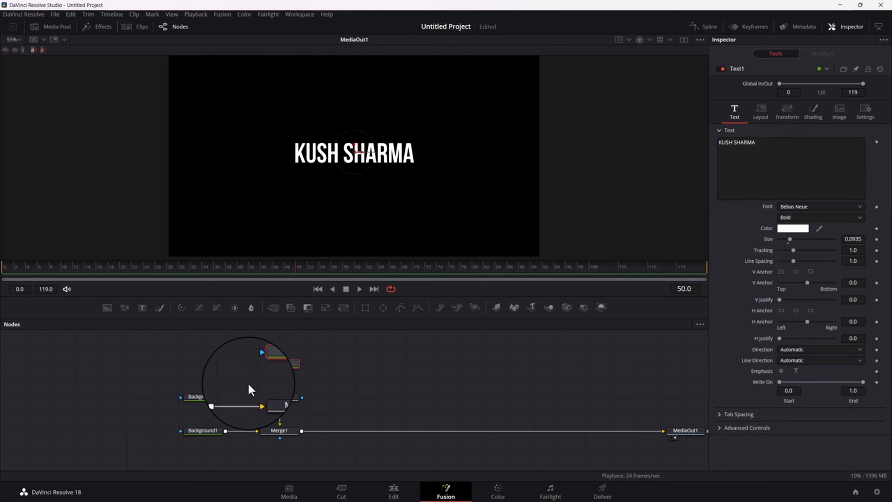
click(203, 397)
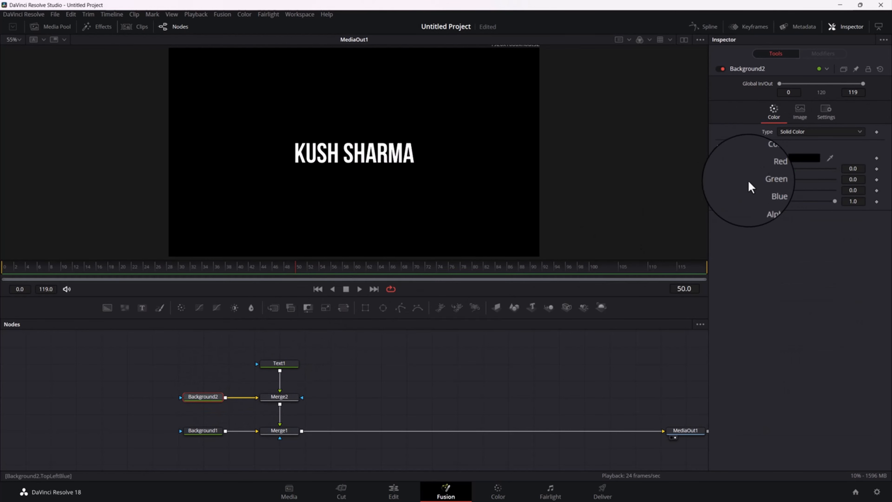
click(780, 158)
drag(854, 184, 890, 113)
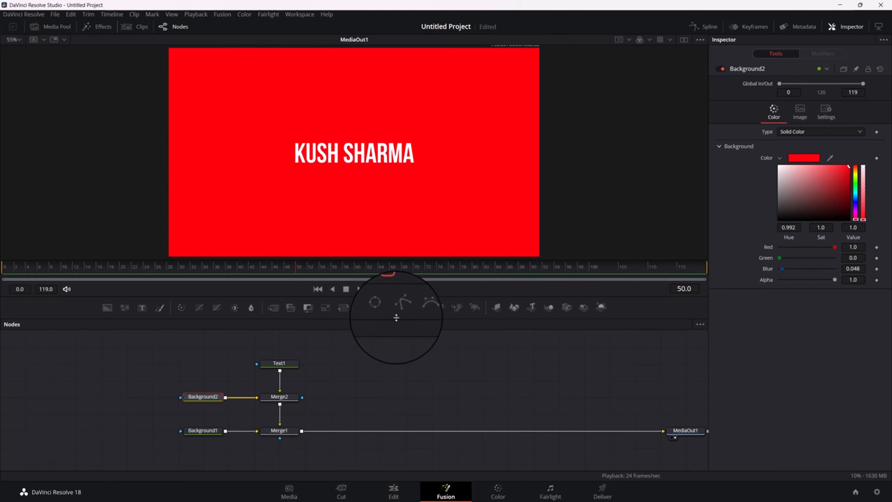
Add a Rectangle mask to Background2 and place it one grid row above that node
click(365, 307)
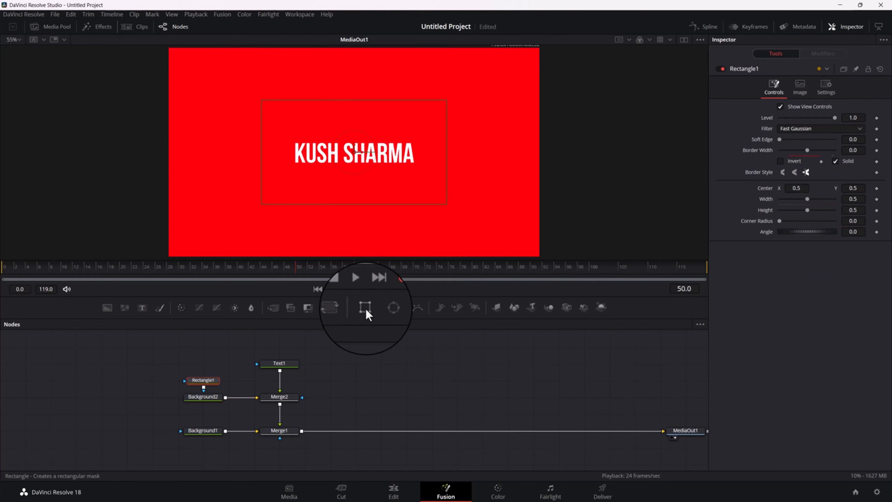
drag(174, 376, 206, 369)
click(204, 401)
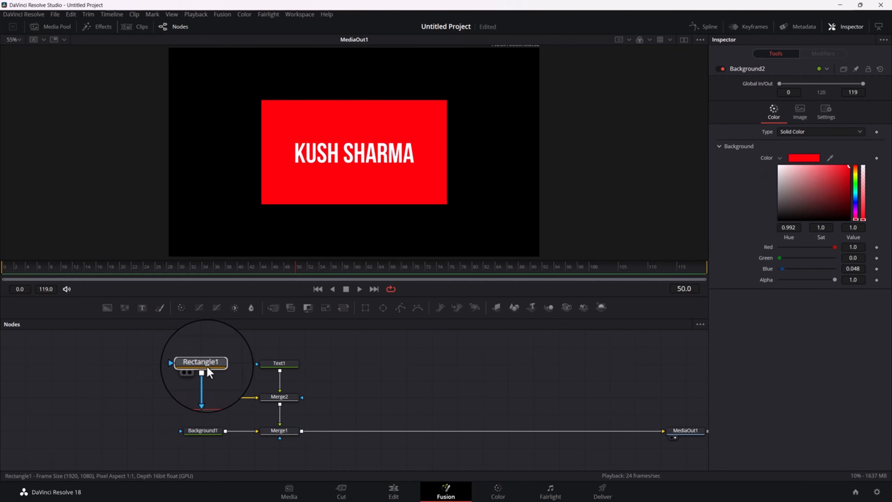
Fit Rectangle1 around the name at width about 0.35 and height about 0.141, and make it an unfilled outline with border width 0.007
click(203, 363)
drag(408, 206, 423, 165)
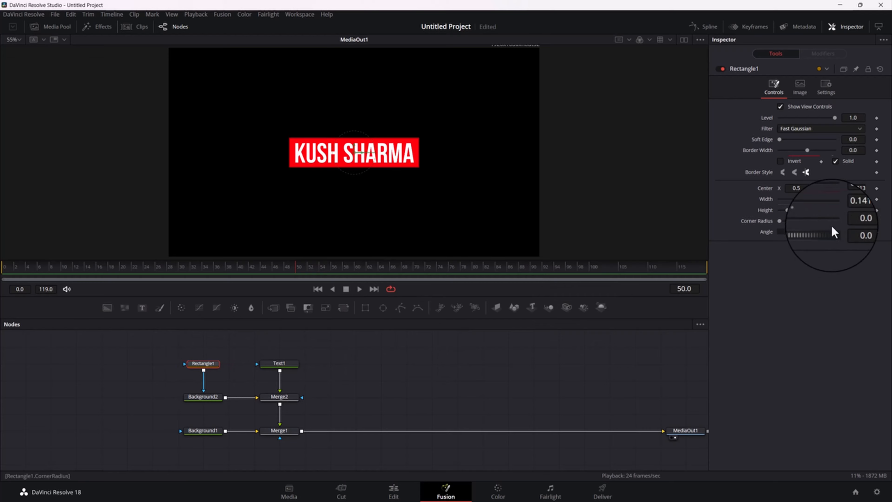
click(836, 162)
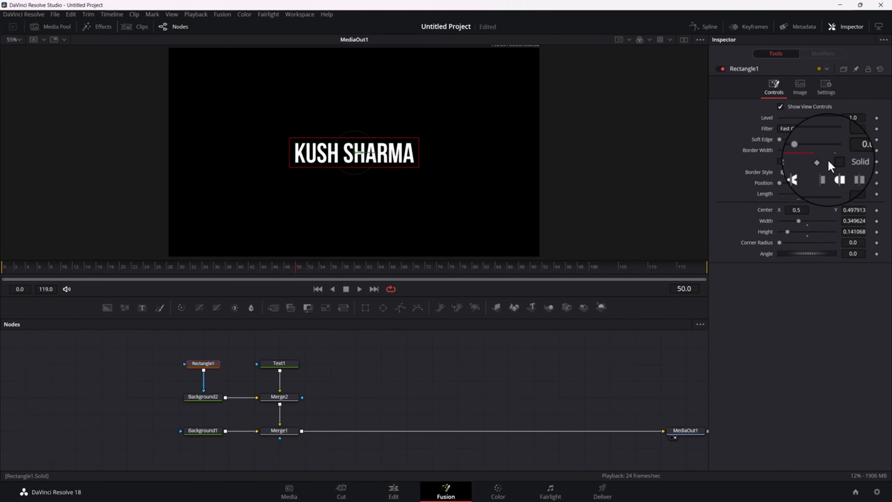
drag(848, 151, 891, 162)
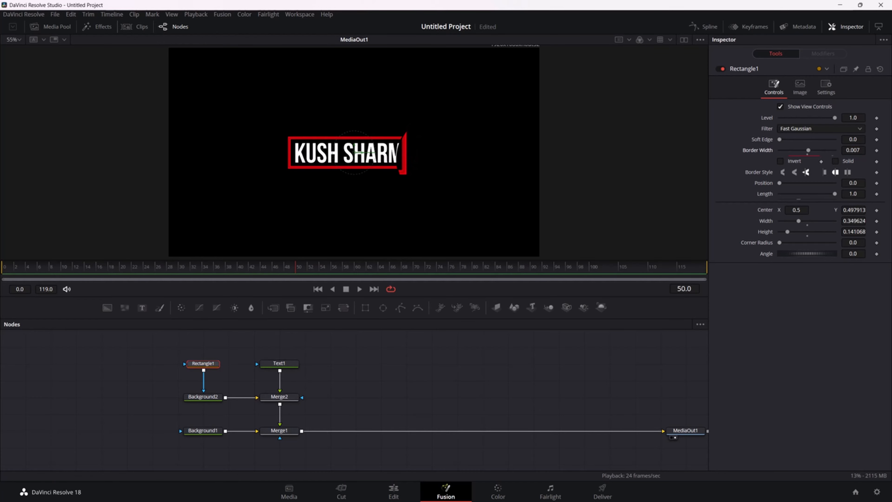
Set Text1's size to 0.0815, its font style to Regular and its tracking to 1.068
click(280, 363)
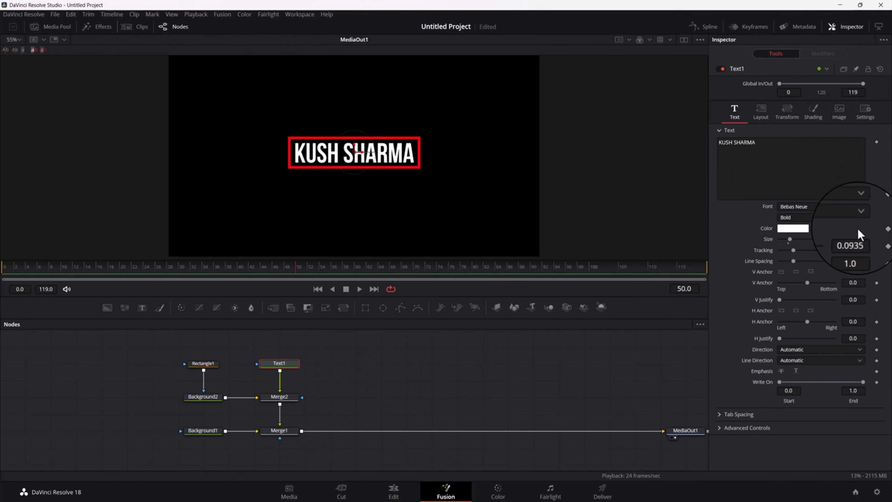
drag(854, 239, 802, 243)
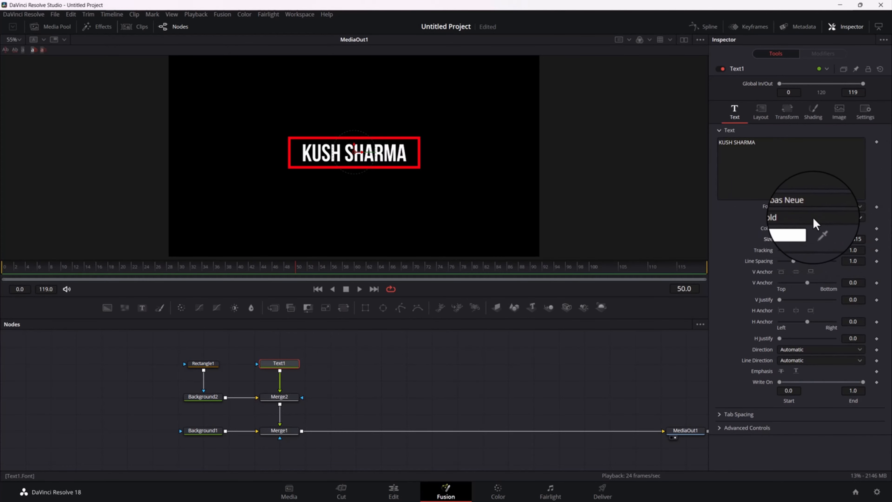
click(791, 218)
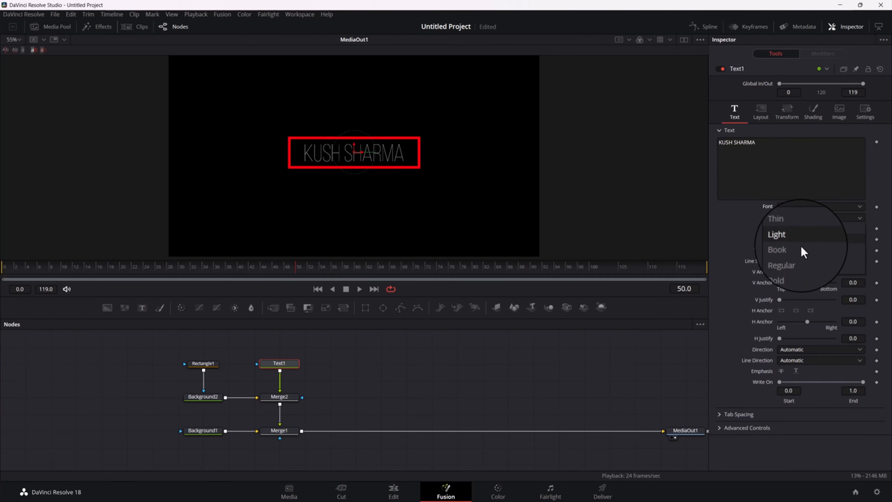
click(800, 264)
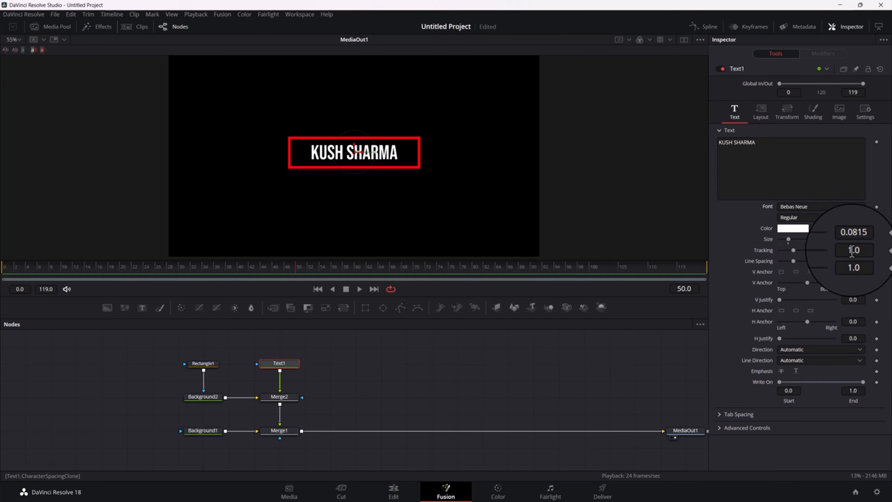
drag(846, 249, 864, 248)
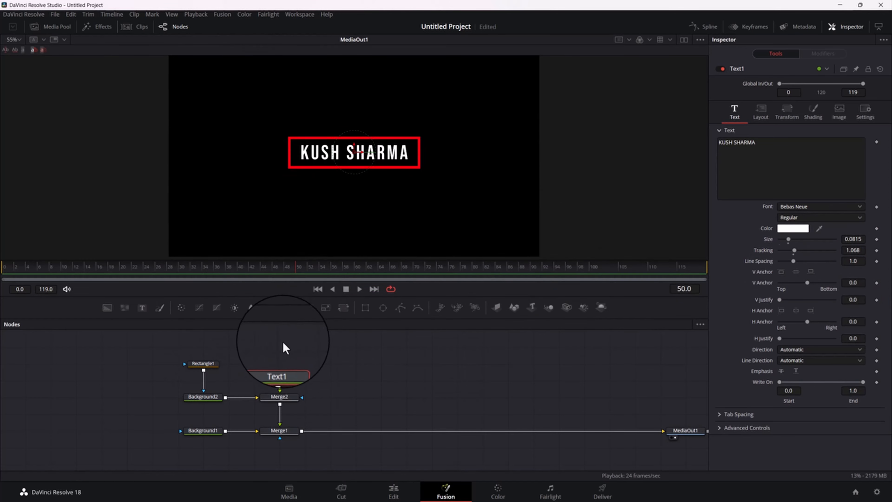
Move Background1 farther away from Merge1, and insert a Merge node between Merge1 and MediaOut1
mouse_move(332, 376)
mouse_down()
mouse_move(299, 381)
mouse_move(331, 379)
mouse_up()
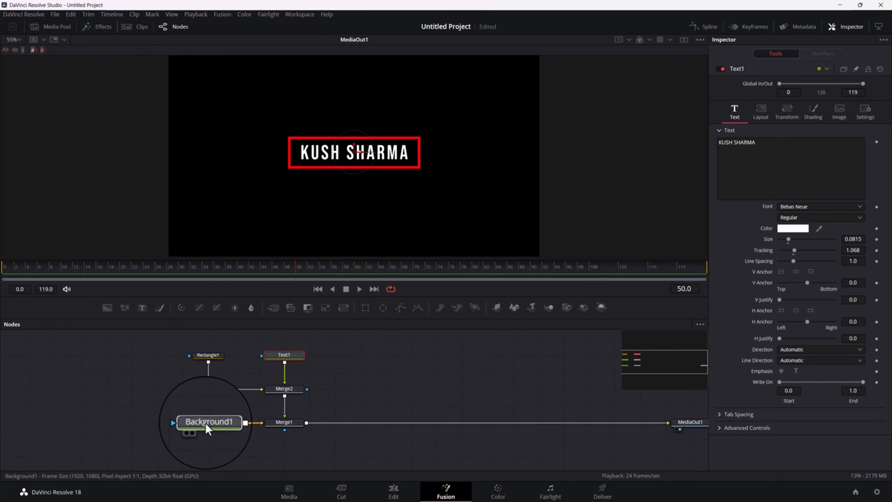
click(169, 430)
drag(375, 404, 300, 397)
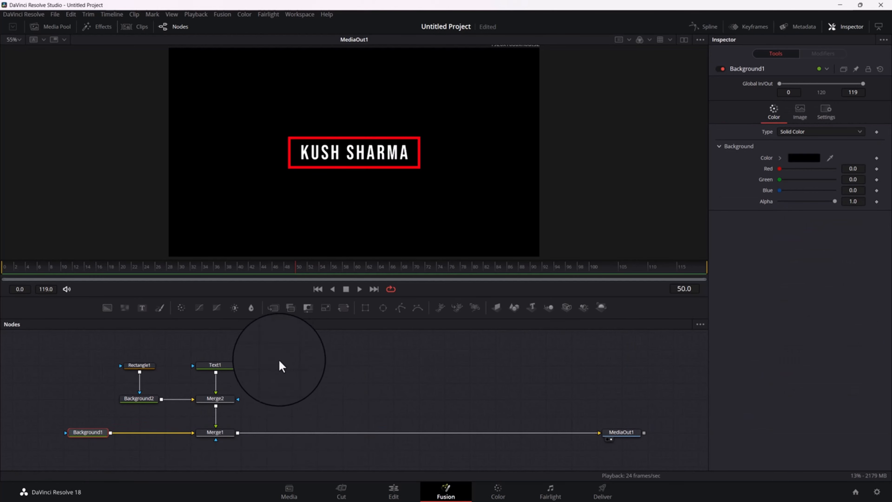
click(219, 434)
click(274, 308)
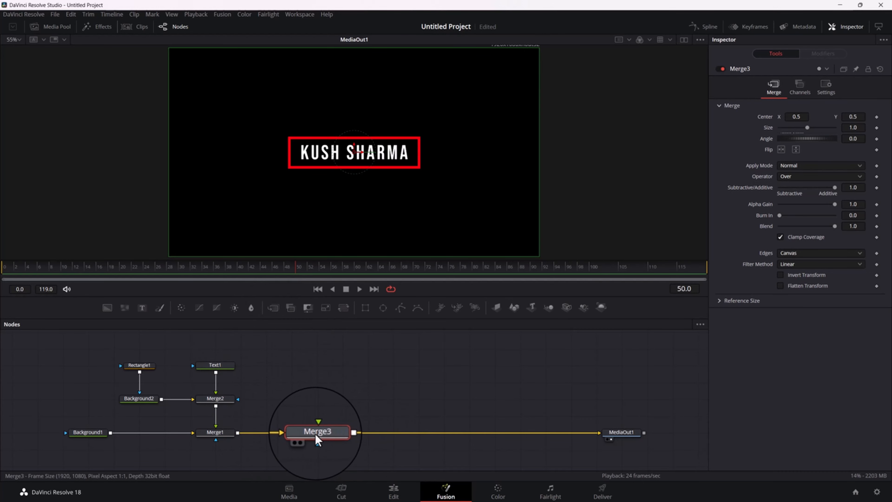
Add a second Text node above Merge3 and connect it to Merge3's foreground input
click(309, 399)
click(143, 308)
drag(340, 400, 322, 432)
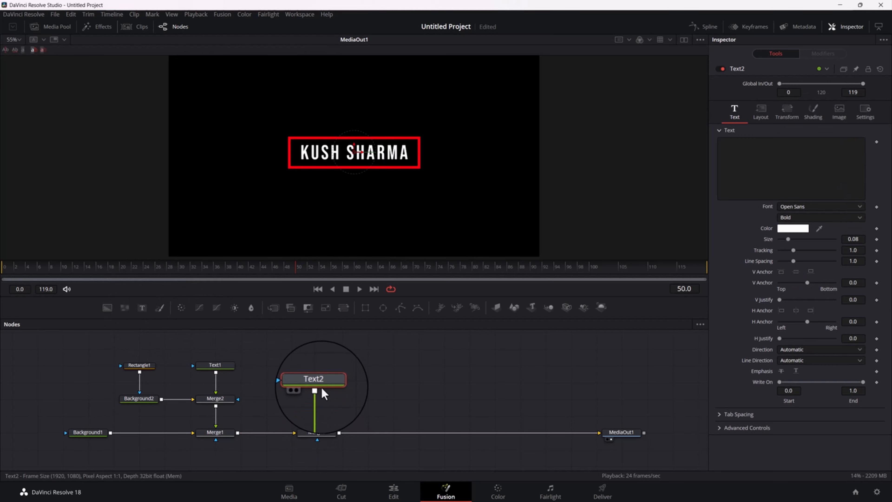
Enter MOTION ARTIST as the text of Text2 and set its font style to Light
click(742, 150)
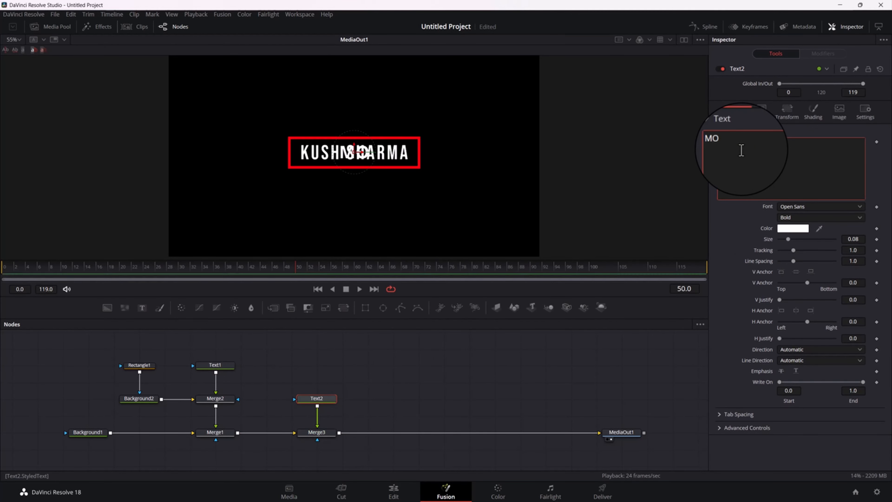
text(MOTION ARTIST)
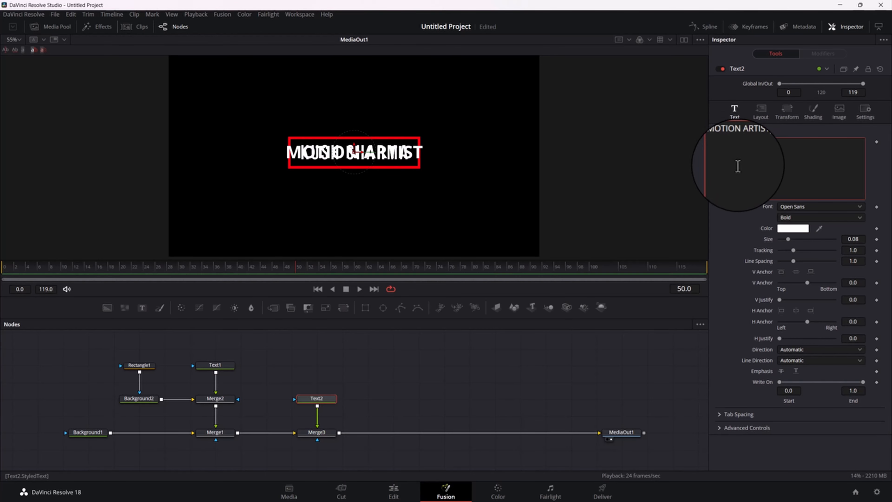
click(796, 218)
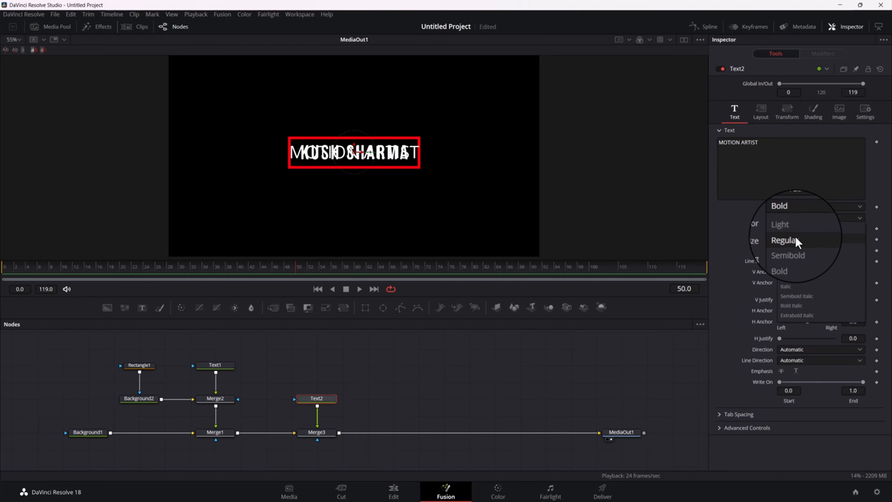
click(797, 241)
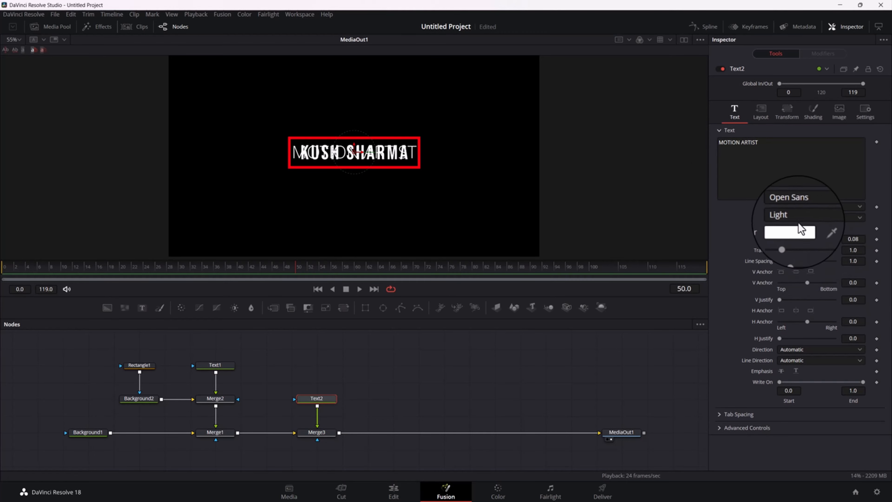
Position the MOTION ARTIST text below the red frame by setting its layout Center Y to 0.353357
click(761, 112)
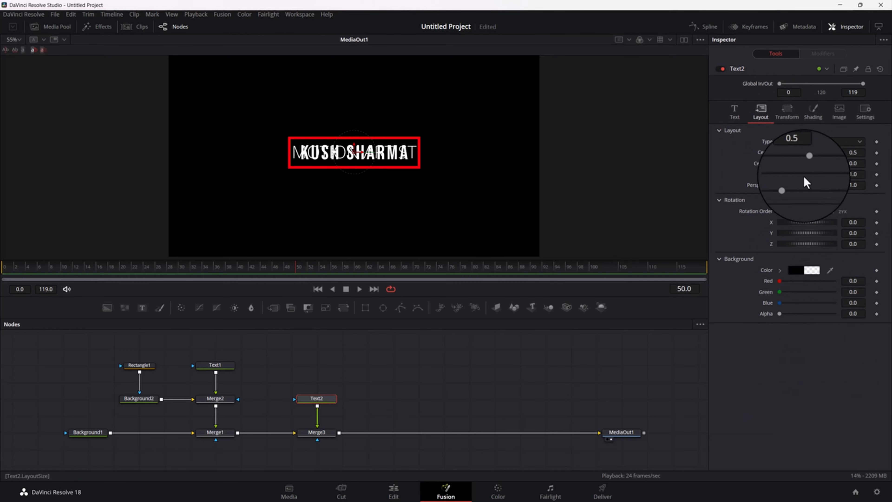
drag(355, 155, 354, 172)
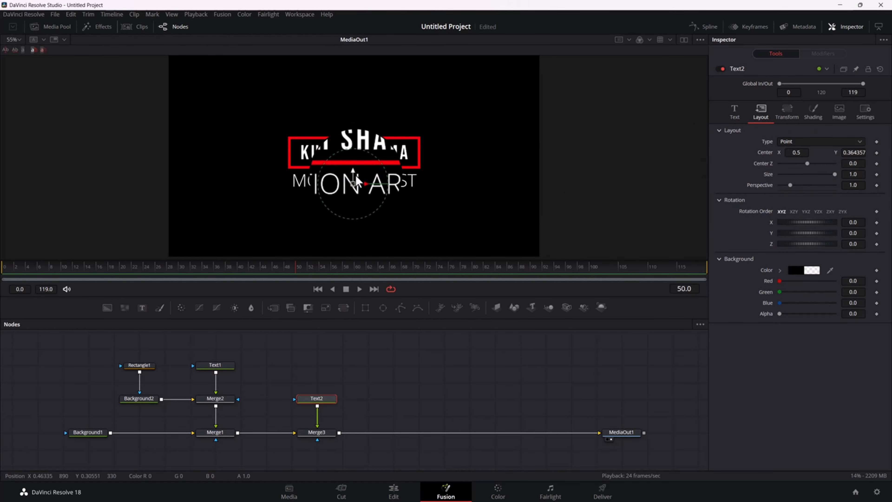
drag(361, 181, 370, 188)
key(ctrl+z)
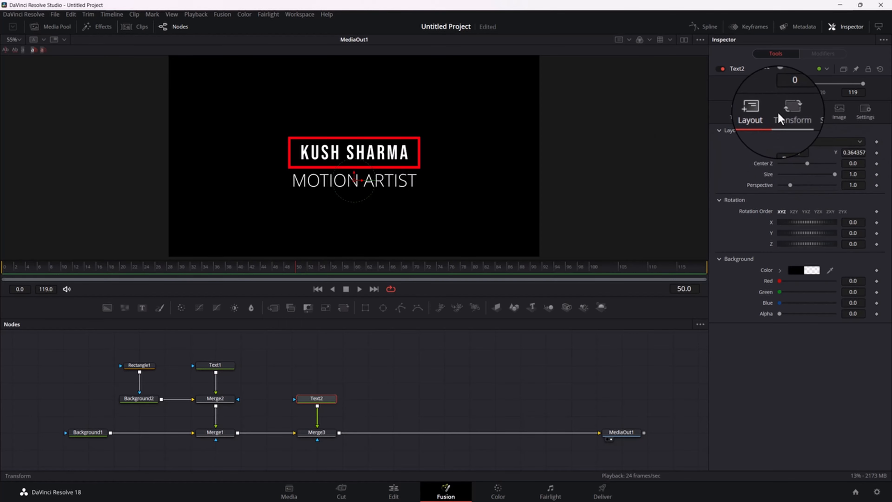
drag(854, 153, 854, 153)
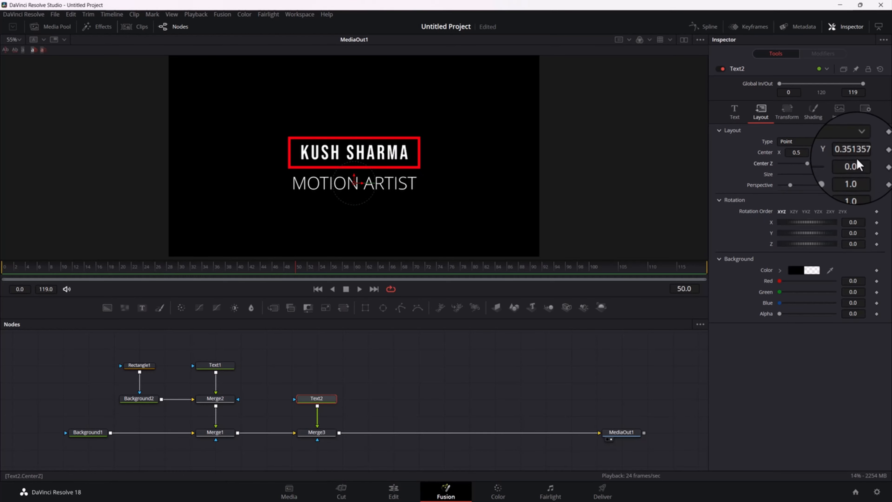
mouse_move(854, 161)
mouse_down()
mouse_move(842, 161)
mouse_move(852, 161)
mouse_up()
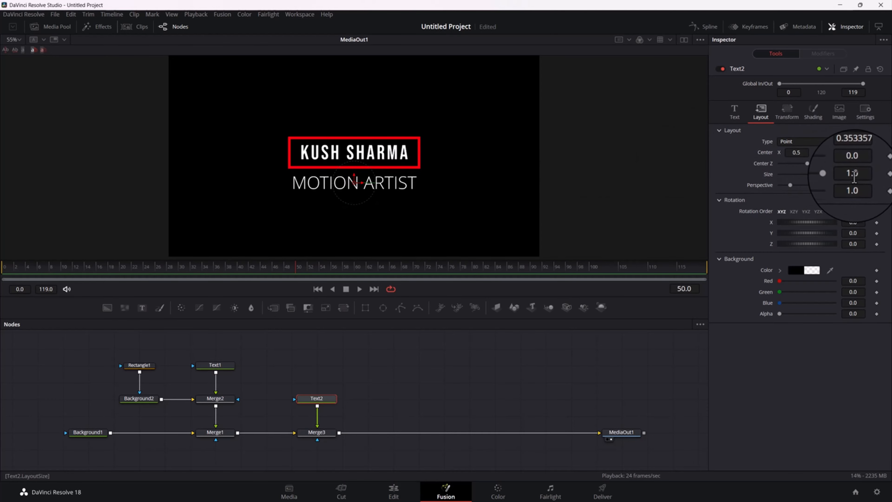
Reduce the size of the MOTION ARTIST text in Text2 to 0.0286
click(735, 109)
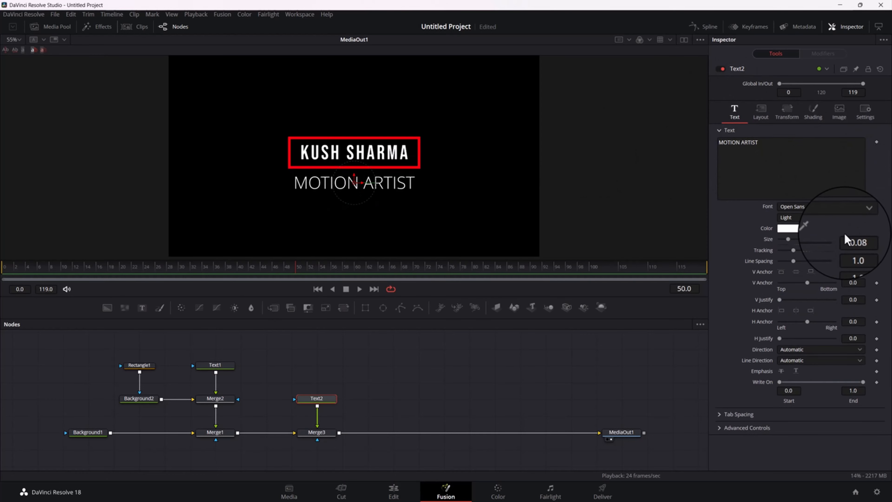
drag(845, 240, 654, 240)
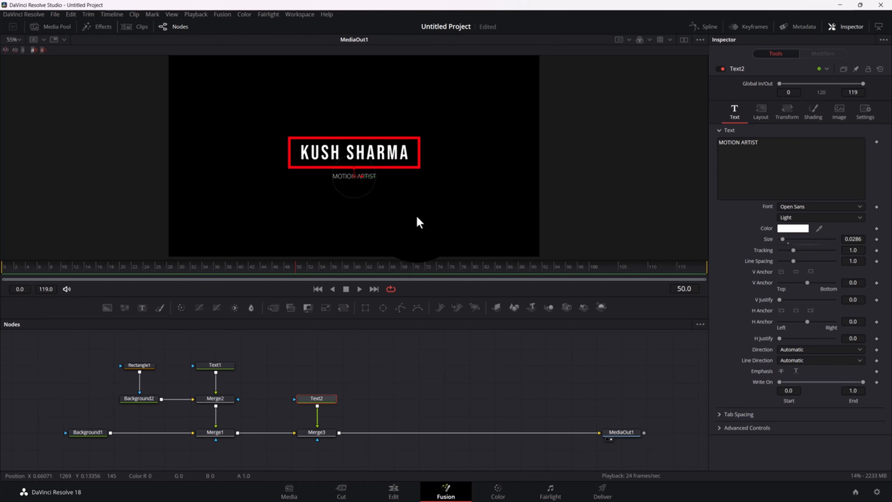
scroll(425, 203, up, 3)
scroll(405, 191, down, 2)
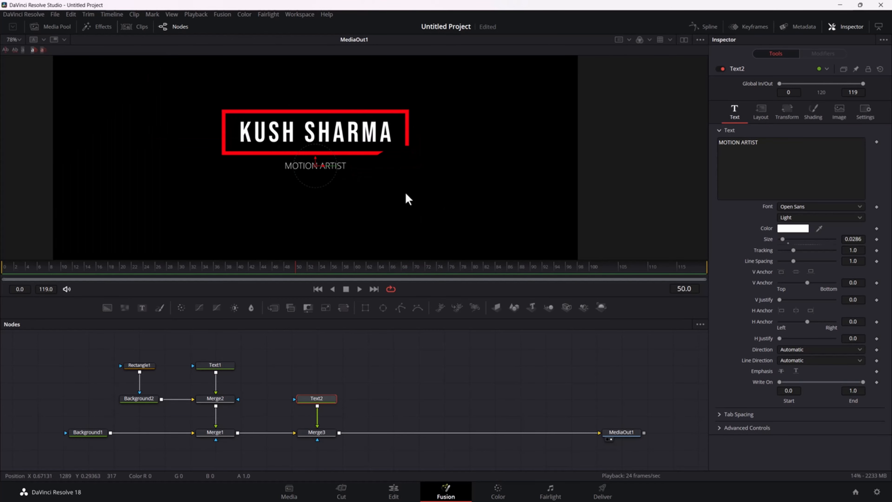
drag(377, 183, 417, 222)
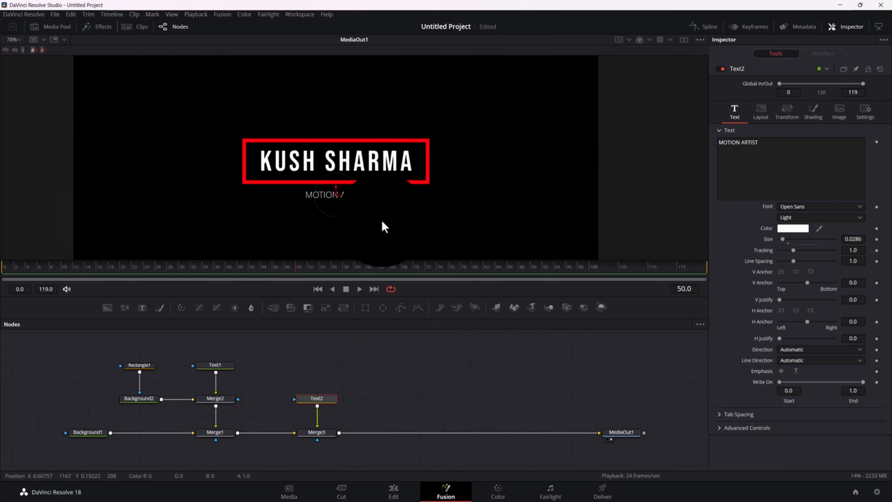
mouse_move(382, 219)
mouse_down()
mouse_move(428, 226)
mouse_move(356, 219)
mouse_move(366, 225)
mouse_up()
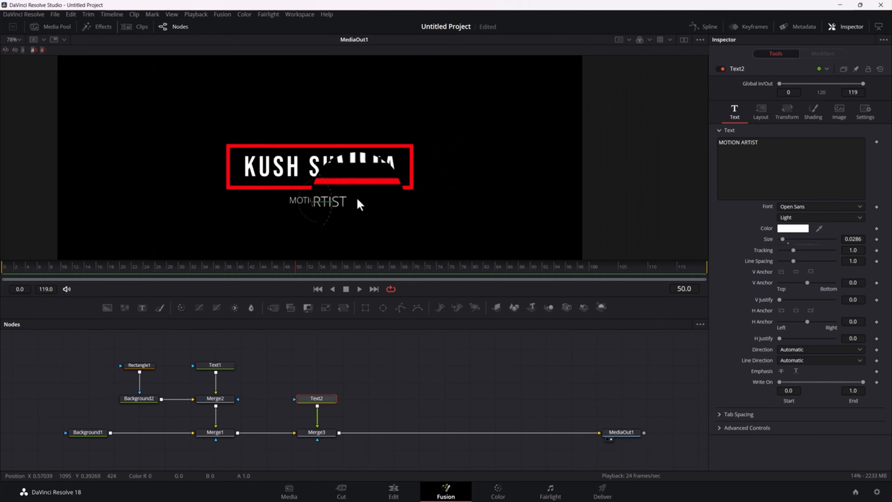
scroll(357, 197, up, 3)
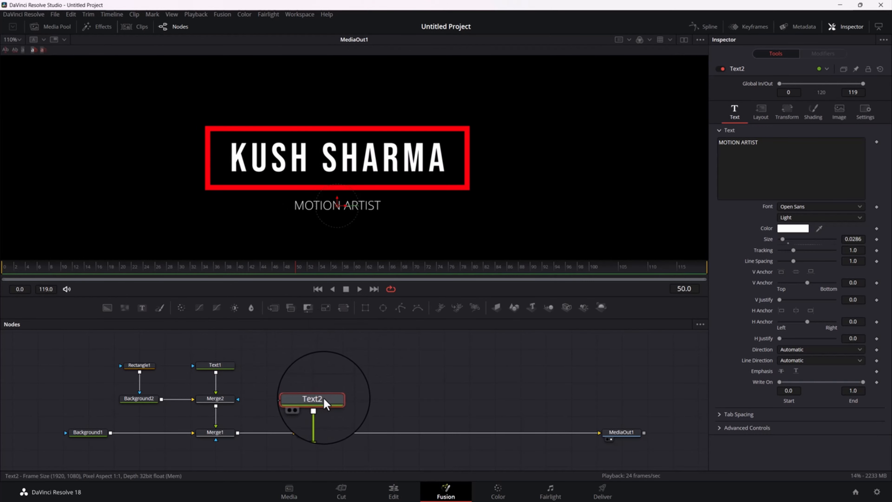
Widen the letter spacing of the MOTION ARTIST text by setting its tracking to 1.251
drag(854, 250, 880, 250)
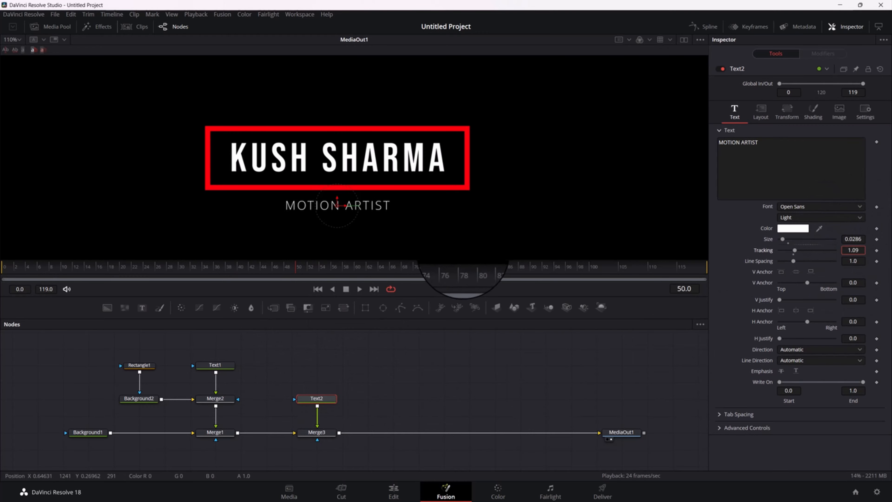
drag(463, 271, 515, 265)
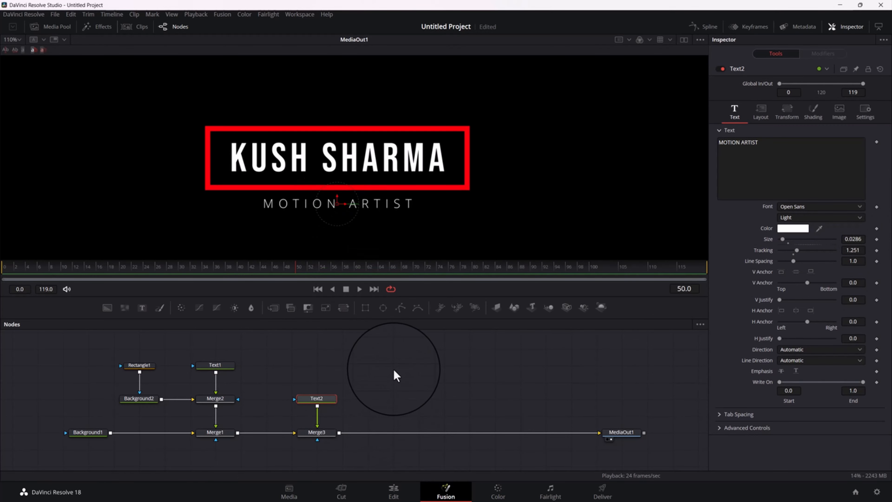
scroll(413, 171, down, 2)
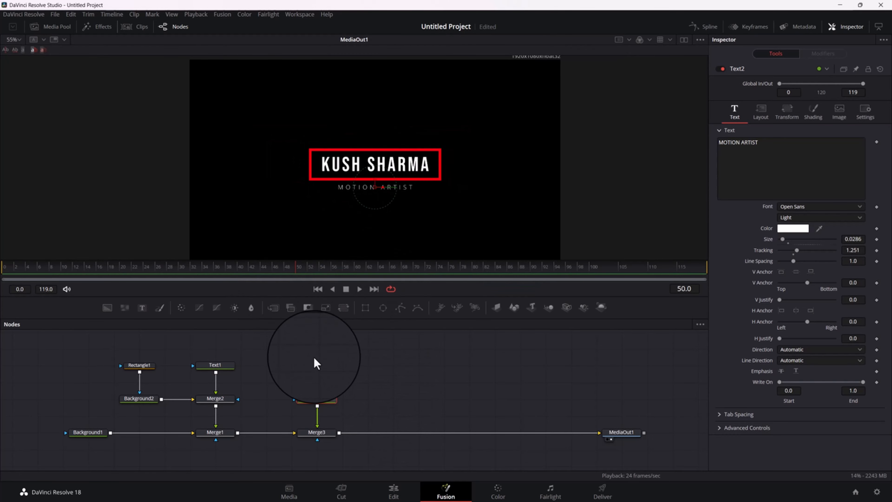
drag(318, 398, 318, 398)
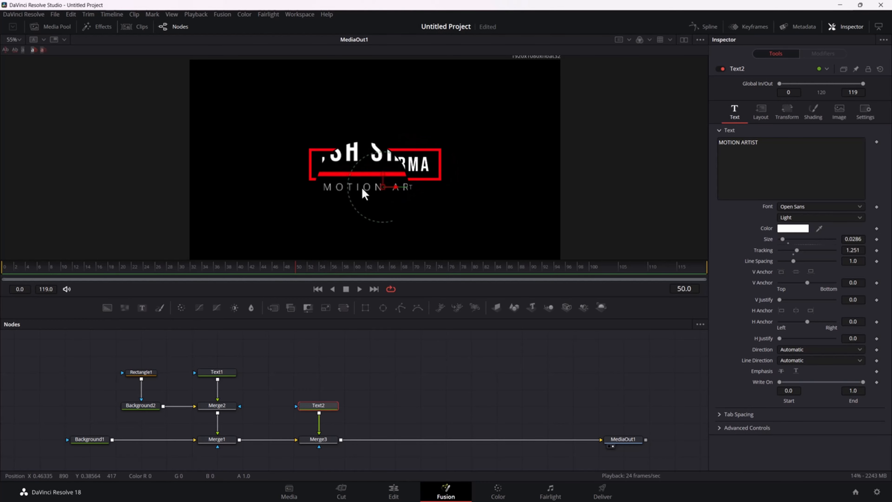
scroll(392, 177, down, 1)
scroll(391, 178, up, 2)
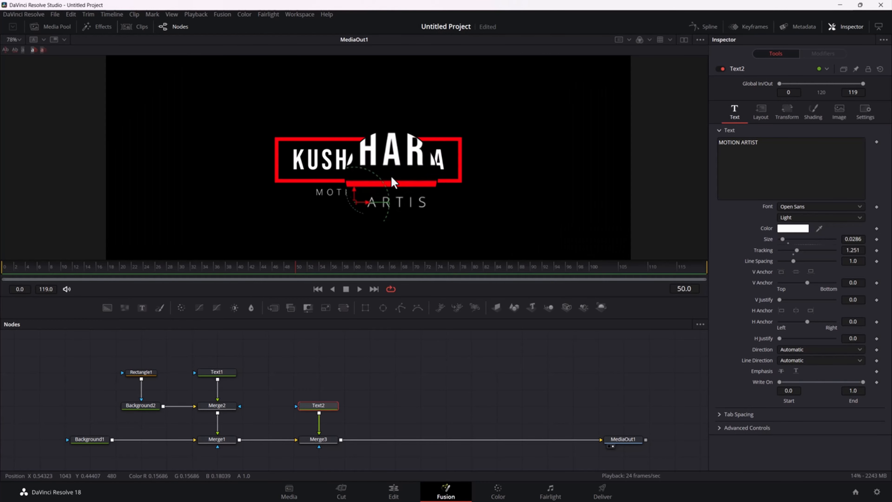
Rename the Rectangle1 mask node to STROKE
drag(236, 356, 356, 355)
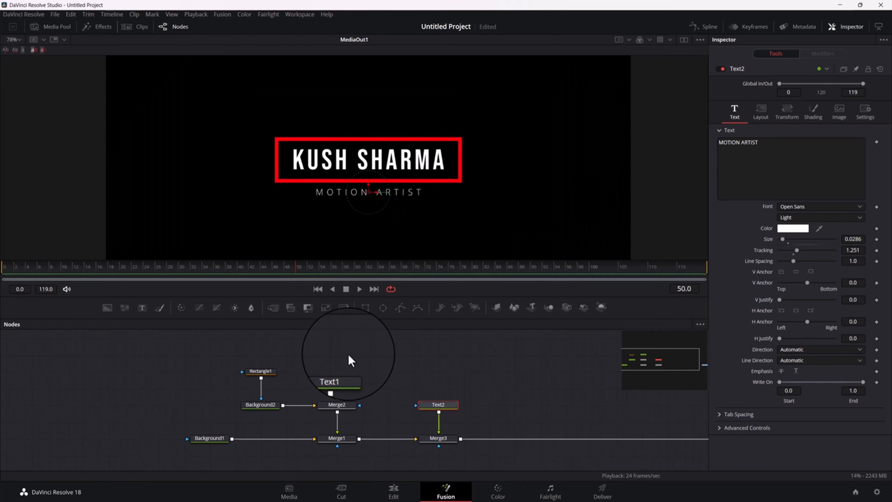
click(335, 373)
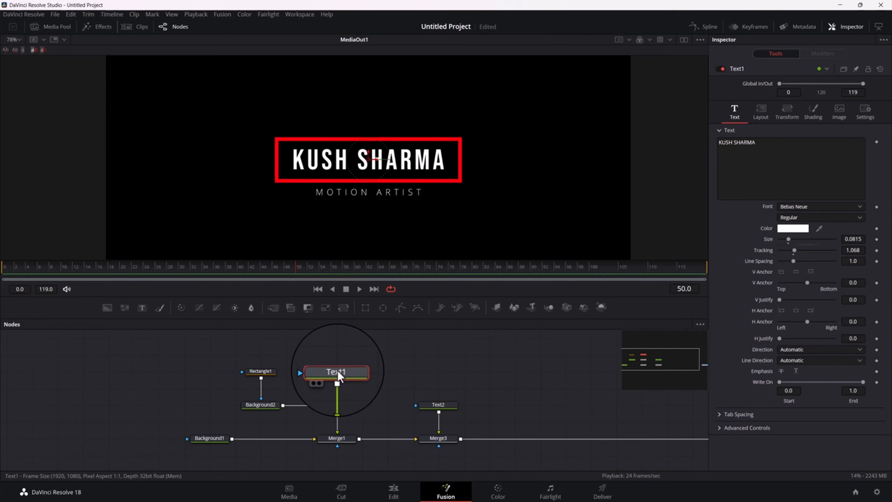
click(260, 371)
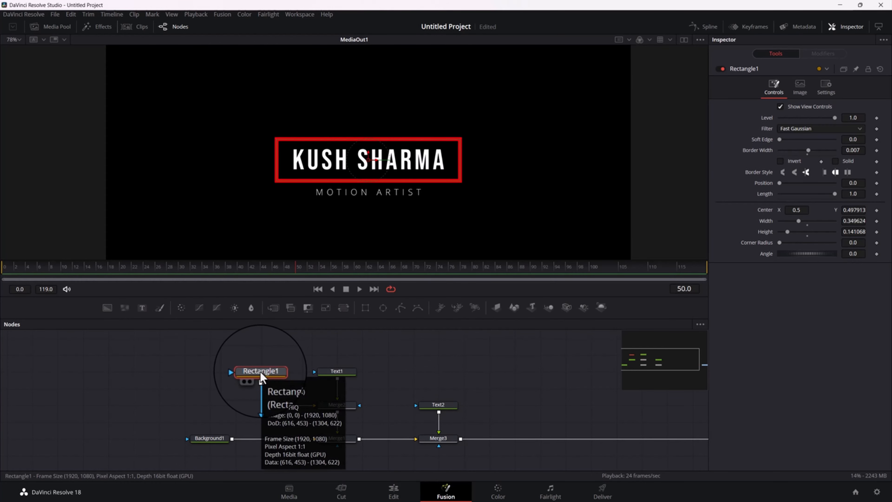
key(F2)
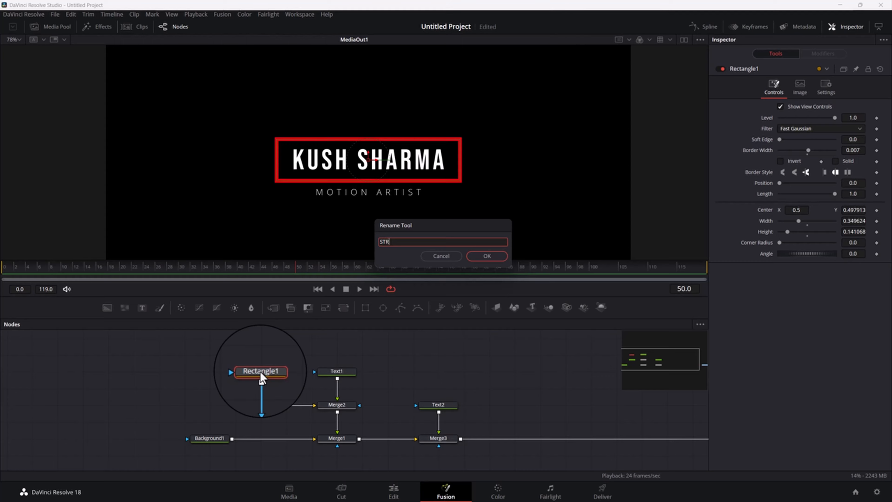
key(Return)
Select the Text1 name node, go to frame 0, and set its tracking to 1.073
click(337, 371)
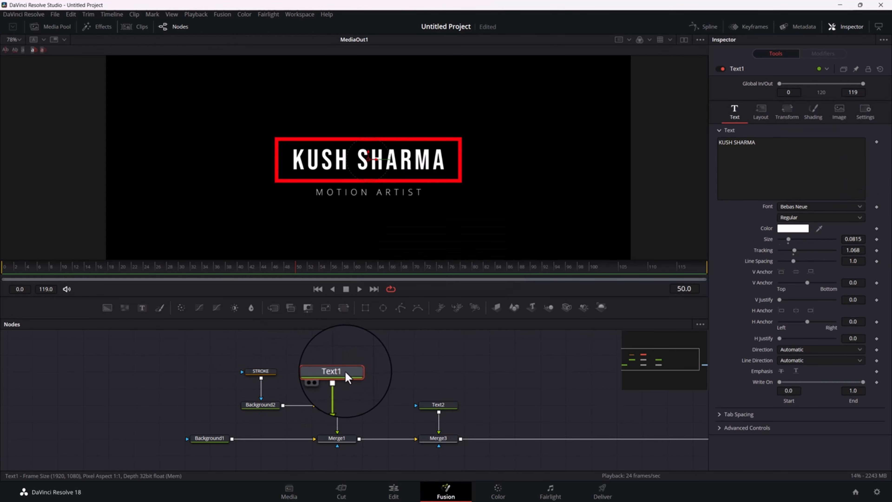
click(436, 407)
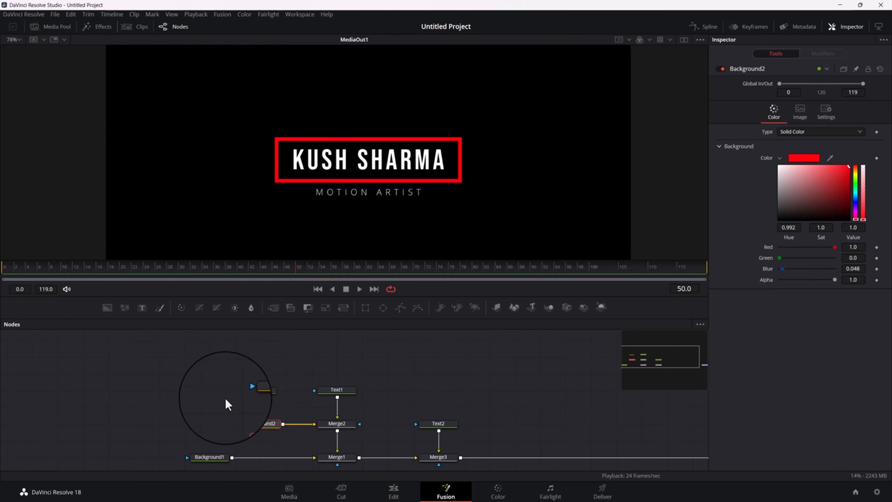
click(338, 390)
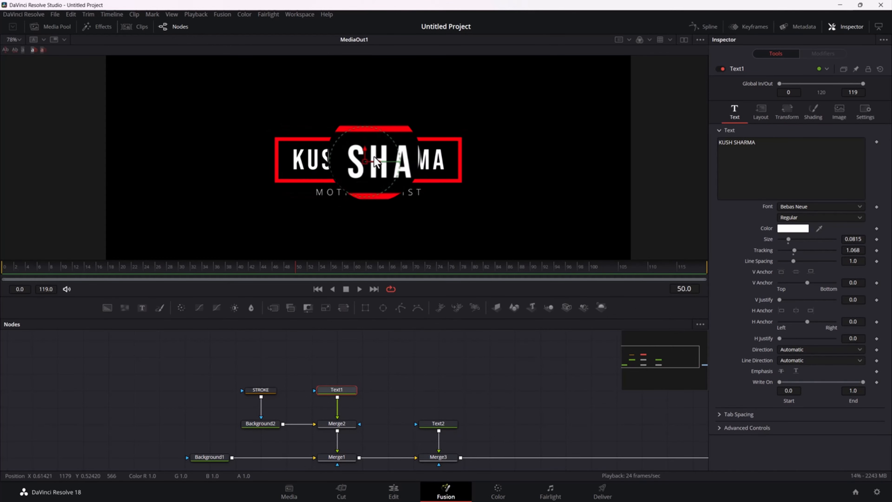
click(338, 389)
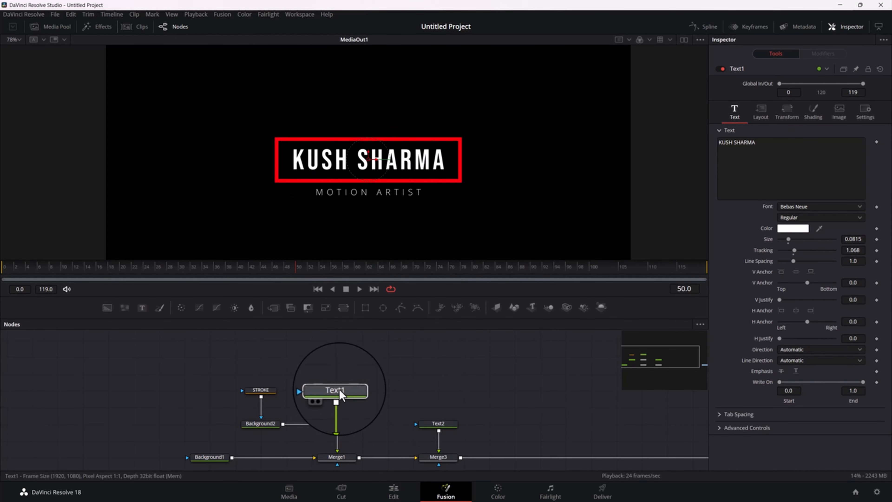
drag(267, 278, 26, 273)
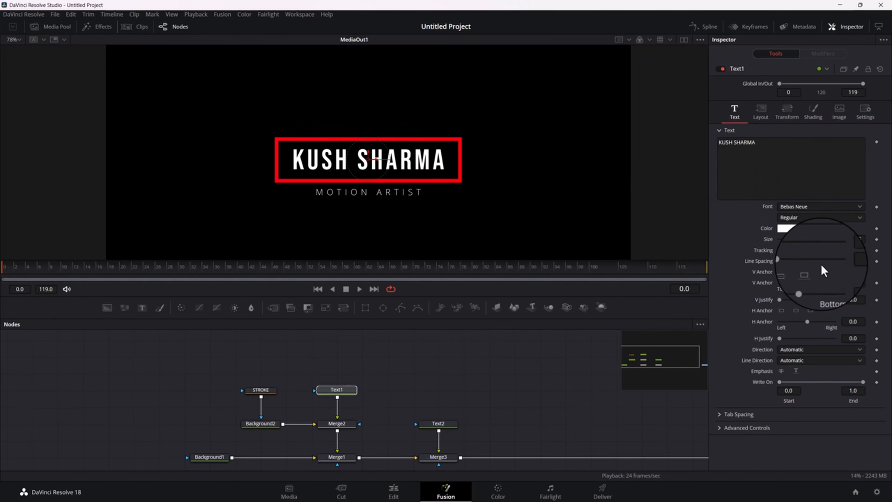
mouse_move(795, 250)
mouse_down()
mouse_move(808, 251)
mouse_move(793, 250)
mouse_up()
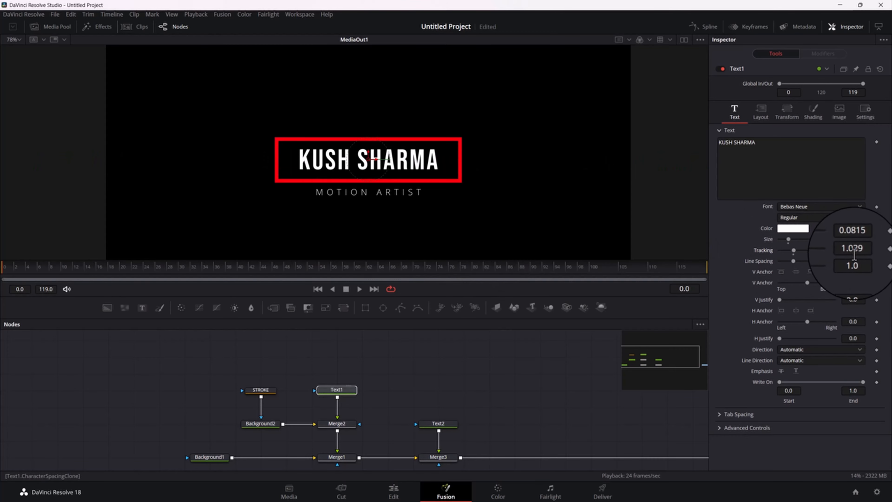
drag(854, 250, 866, 249)
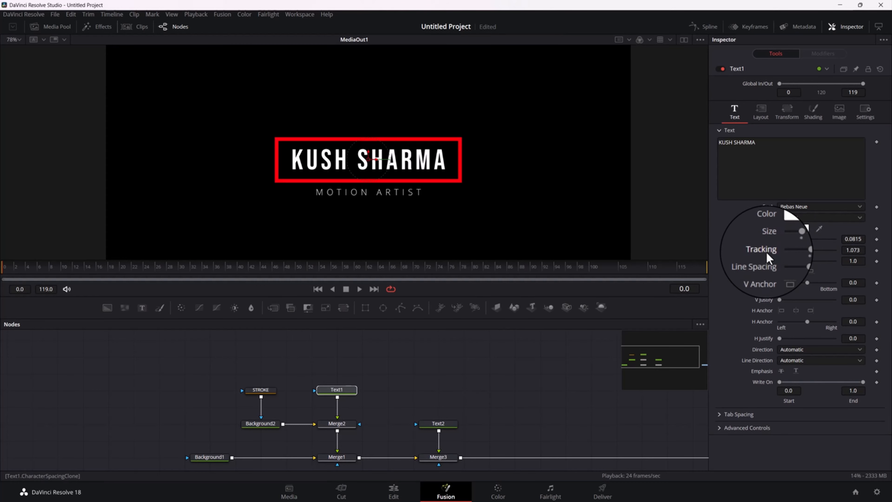
Add a Follower modifier to the text of Text1 and open its modifier settings
right_click(743, 166)
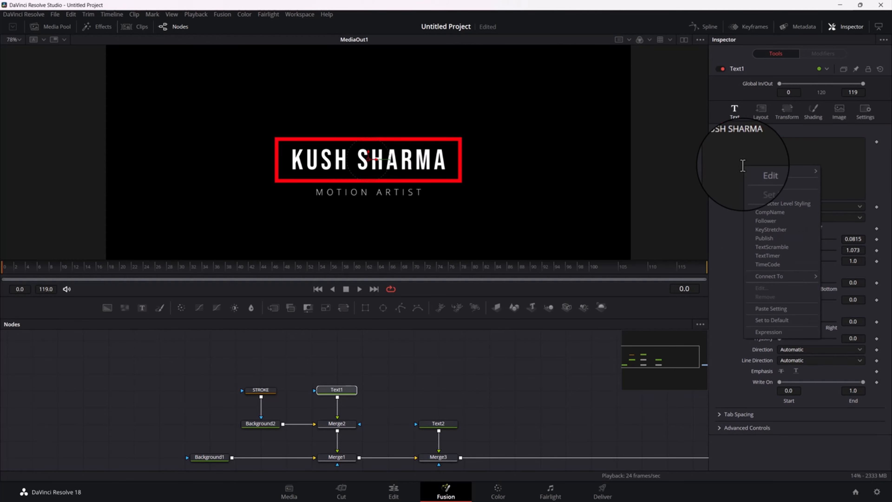
click(729, 159)
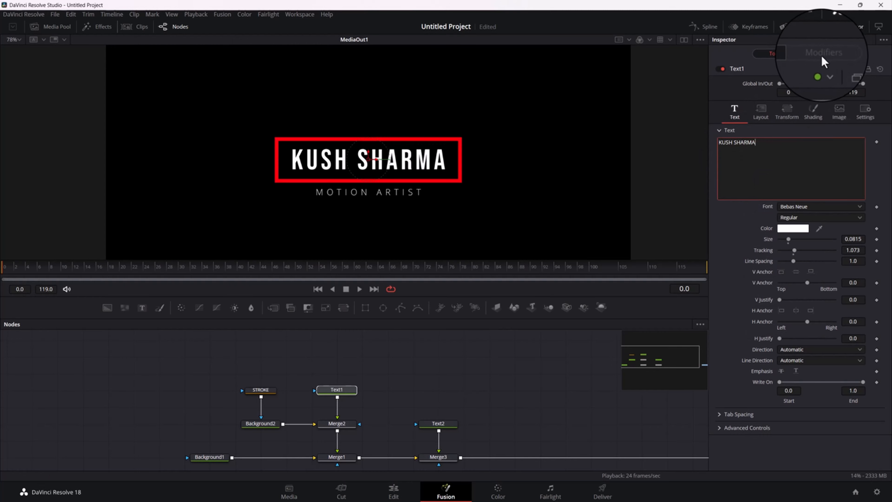
right_click(748, 166)
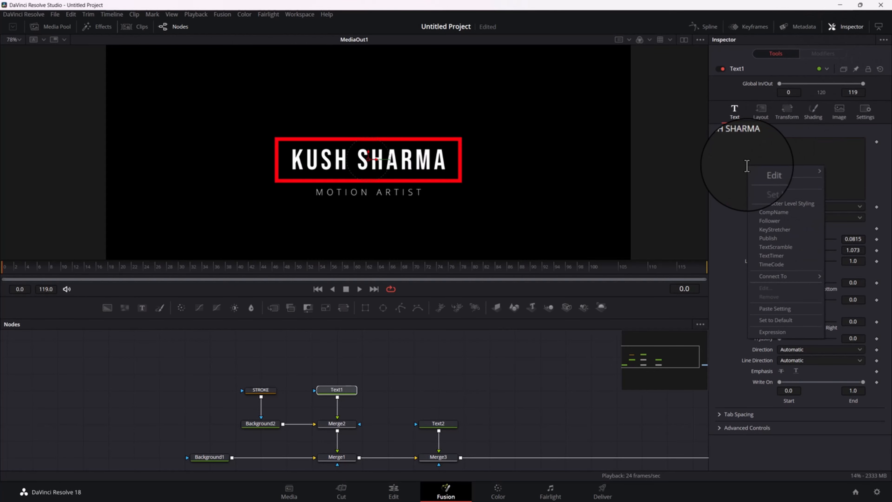
click(772, 221)
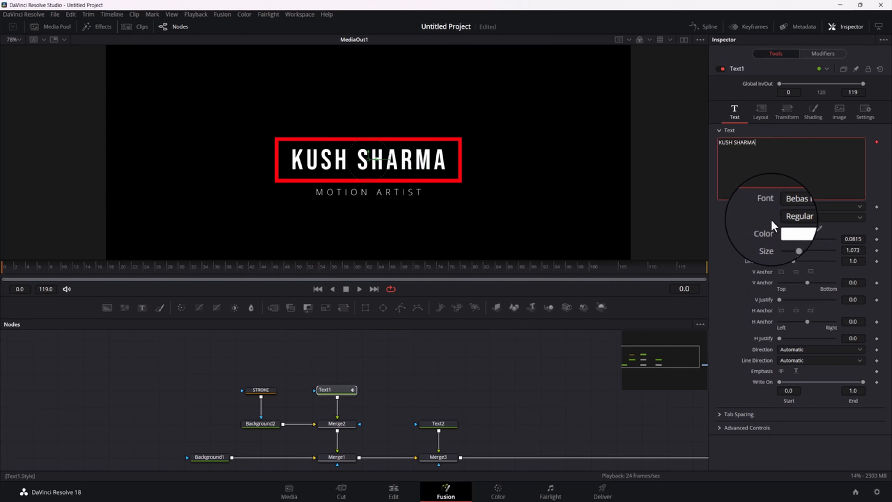
click(823, 55)
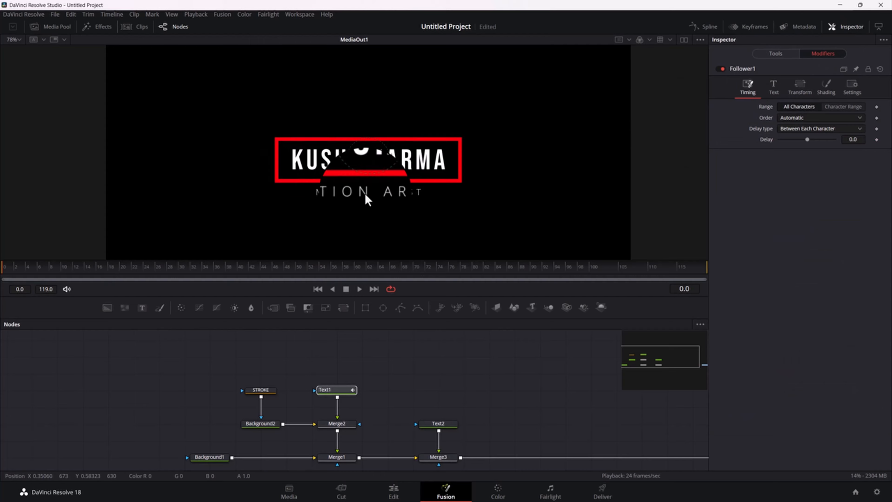
In the Follower's transform settings, add a keyframe for the character Spacing at frame 30
click(775, 86)
click(804, 85)
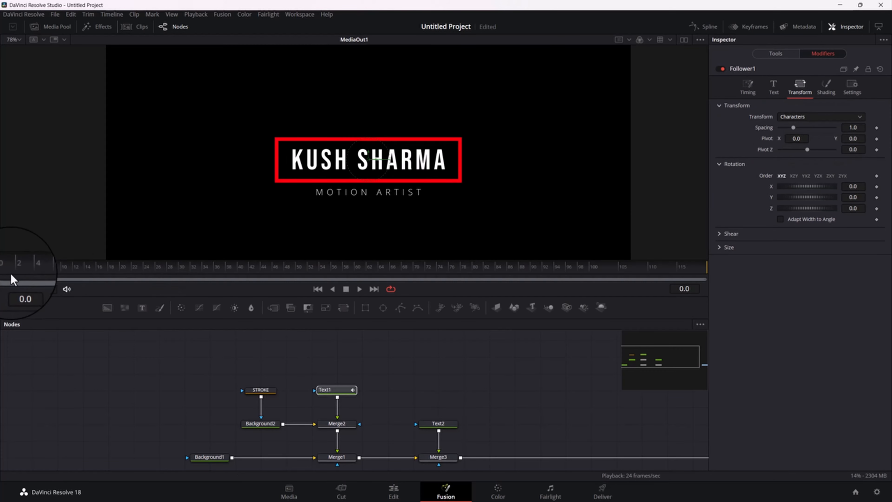
drag(19, 276, 56, 274)
drag(1, 279, 182, 278)
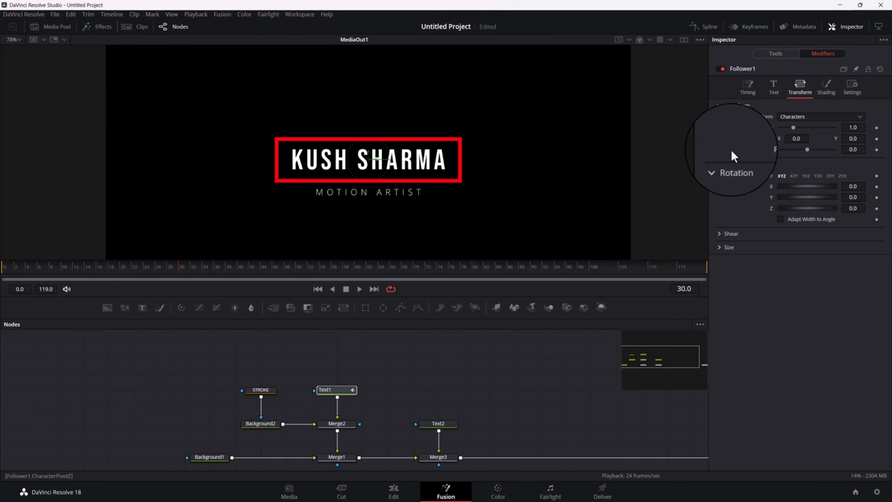
click(878, 128)
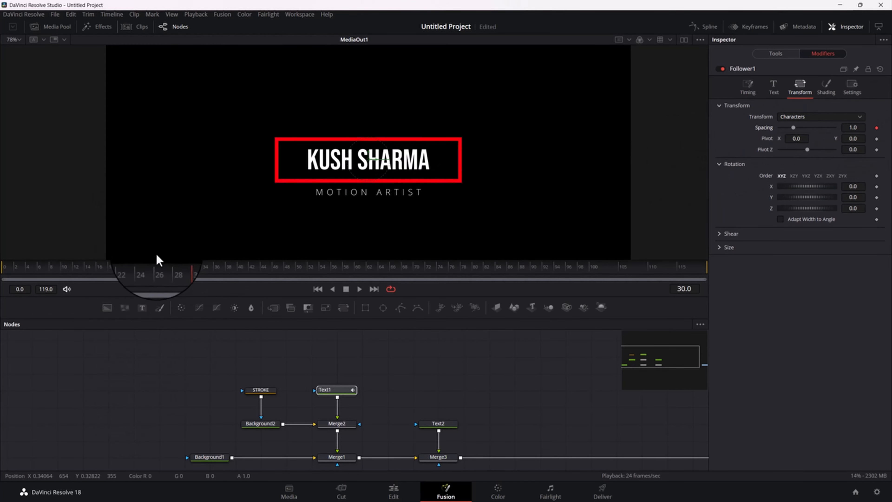
At frame 0, set the Follower's character Spacing to 2.362 so the name's letters start spread apart
click(147, 277)
drag(147, 278, 2, 290)
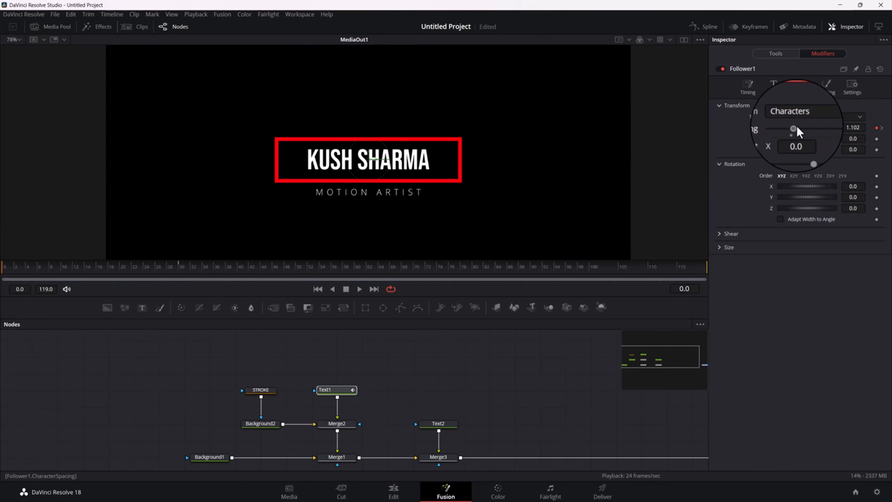
drag(797, 129, 814, 128)
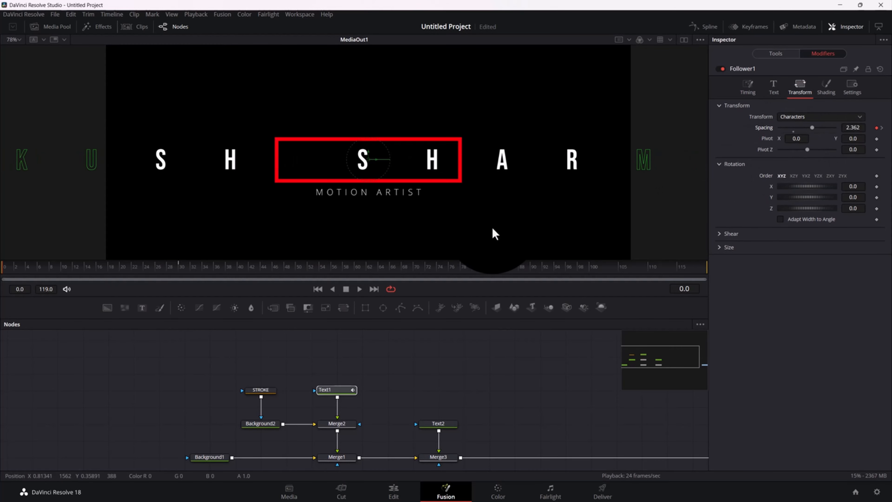
At frame 30, set the Follower's character Spacing to 1.074 and return the playhead to frame 0
drag(67, 278, 179, 272)
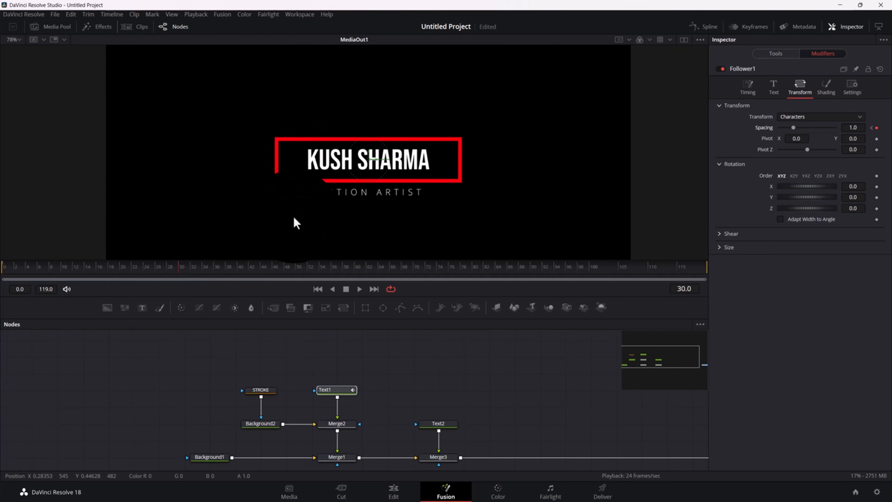
drag(851, 128, 864, 128)
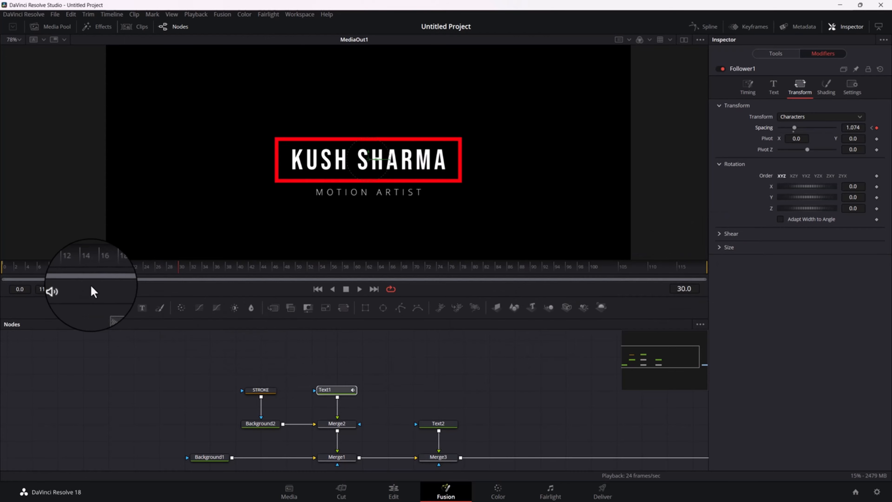
mouse_move(94, 268)
mouse_down()
mouse_move(6, 267)
mouse_move(159, 270)
mouse_move(3, 276)
mouse_up()
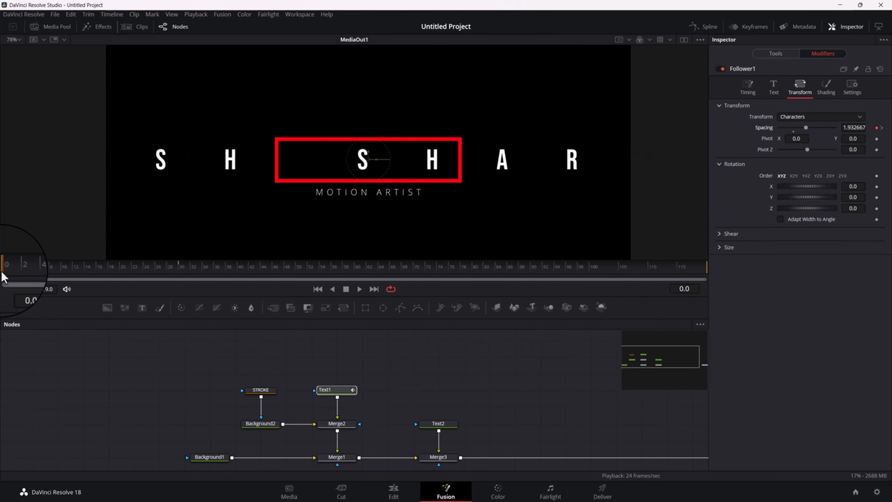
Play and scrub the letter-spacing animation, checking the name from Text1 against the red STROKE frame
key(space)
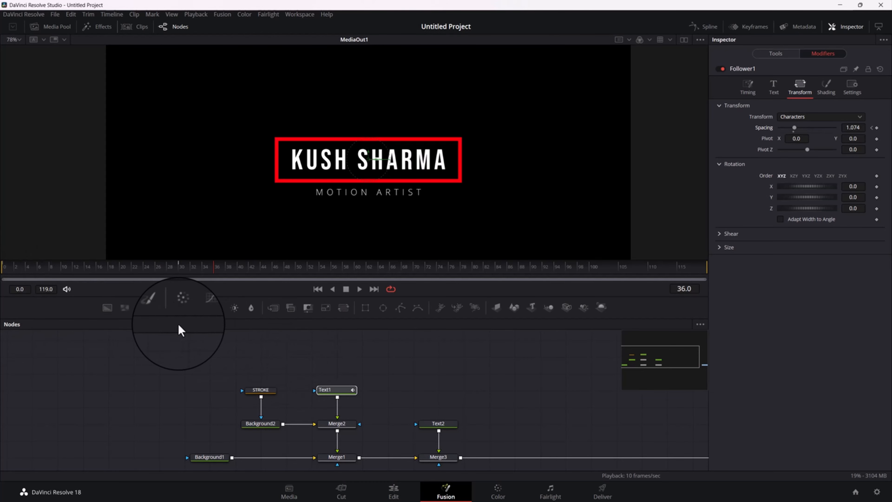
click(261, 389)
drag(197, 267, 105, 289)
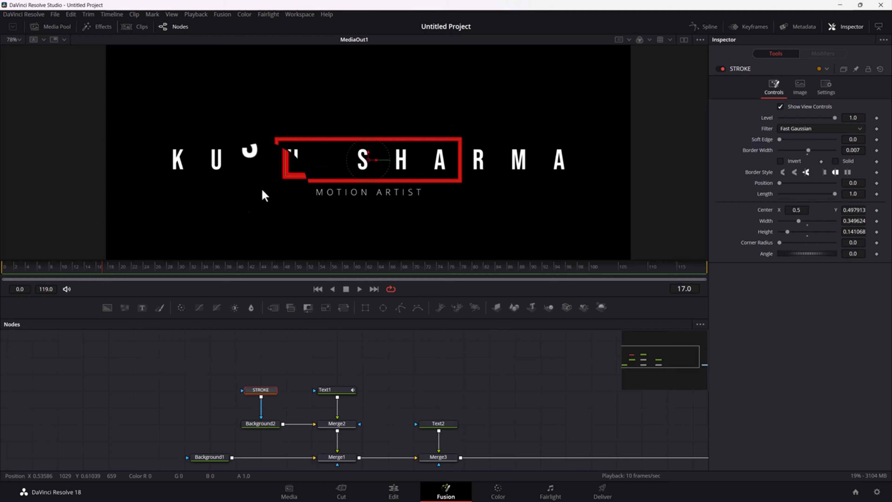
drag(175, 273, 285, 282)
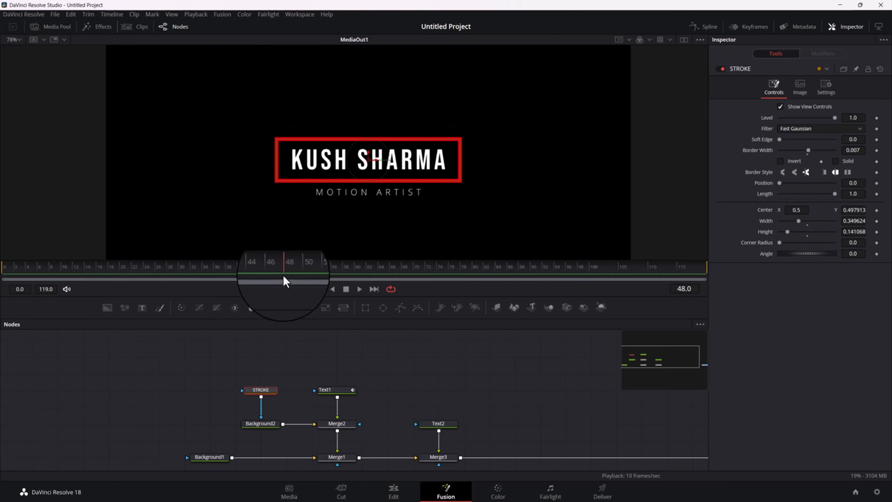
click(333, 391)
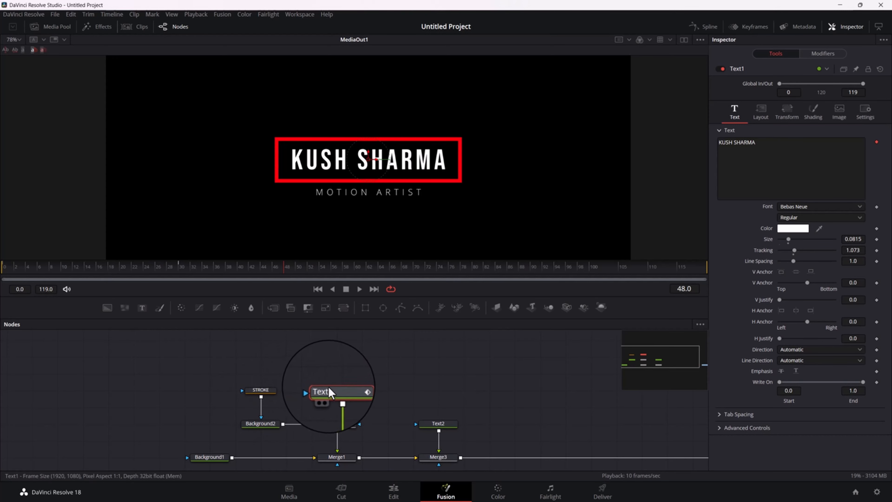
Duplicate the STROKE rectangle node and connect the copy to Text1 as its mask
click(264, 390)
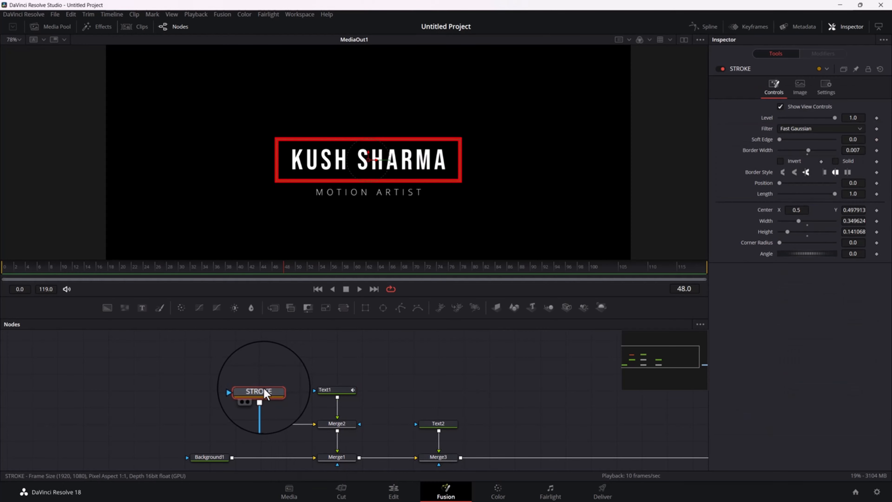
key(ctrl+v)
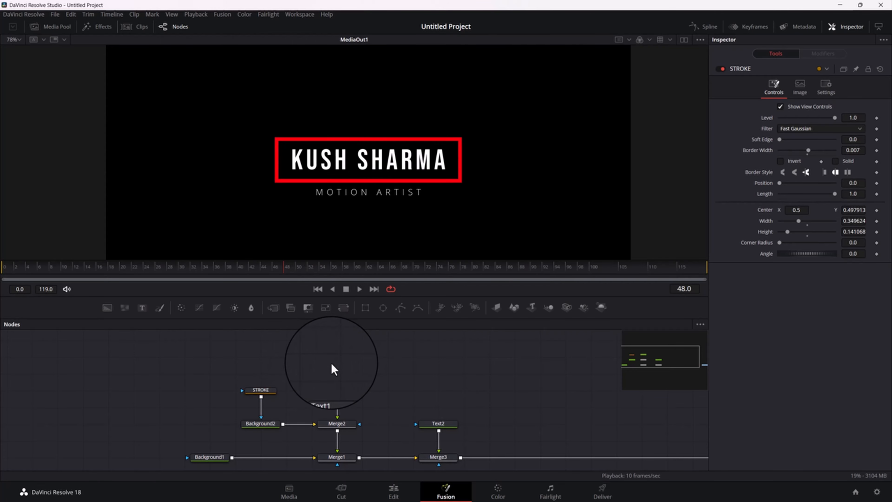
drag(357, 357, 334, 391)
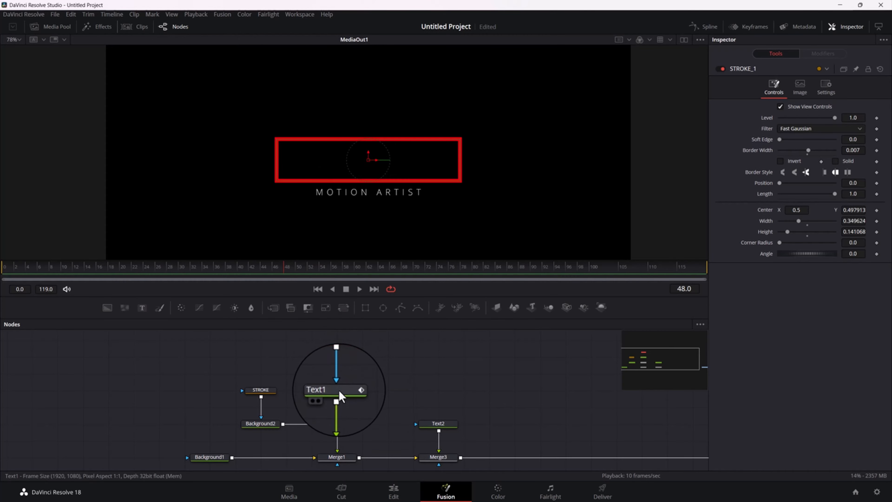
Enable Solid on the duplicated rectangle STROKE_1 and check the masked name across the animation
click(338, 391)
click(235, 273)
drag(234, 268, 90, 279)
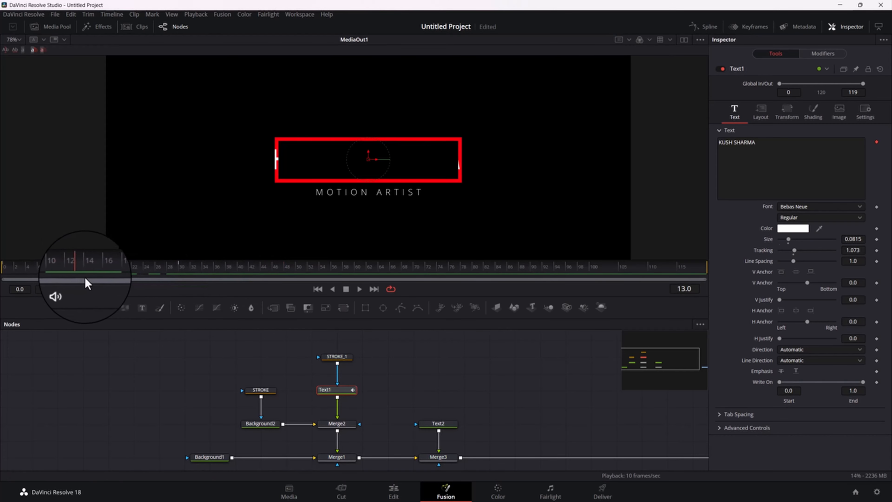
click(353, 359)
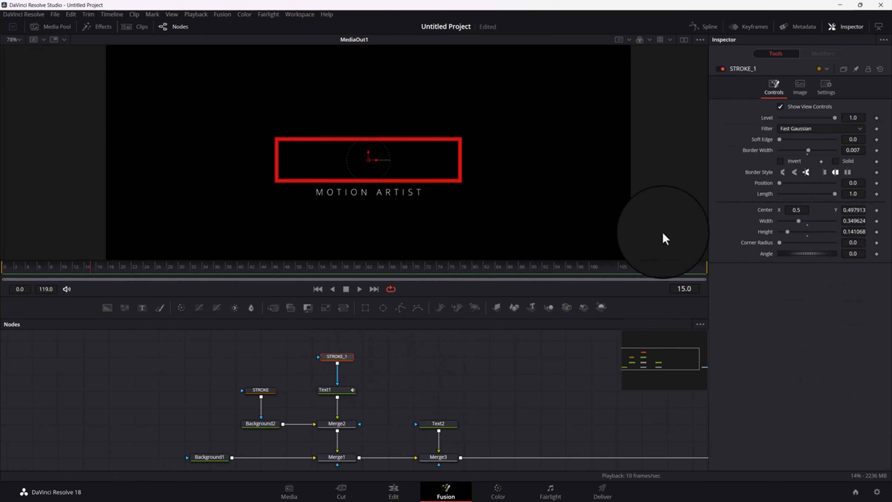
click(835, 162)
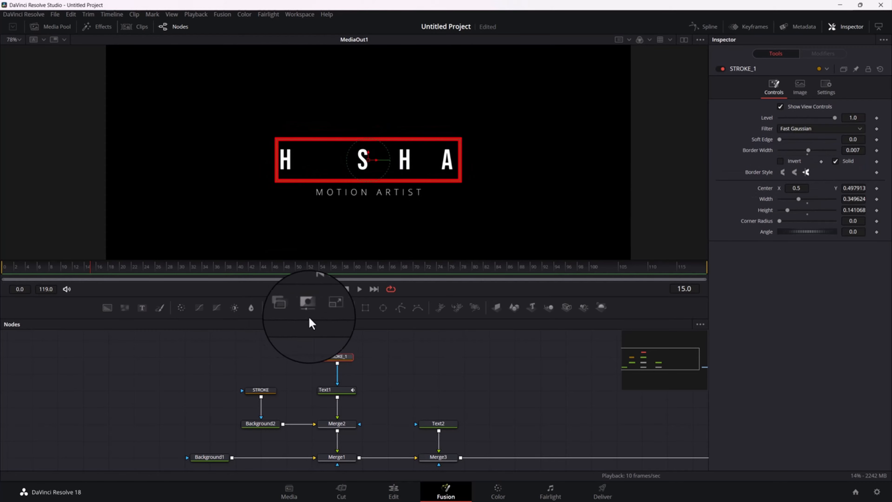
click(73, 268)
drag(72, 268, 202, 273)
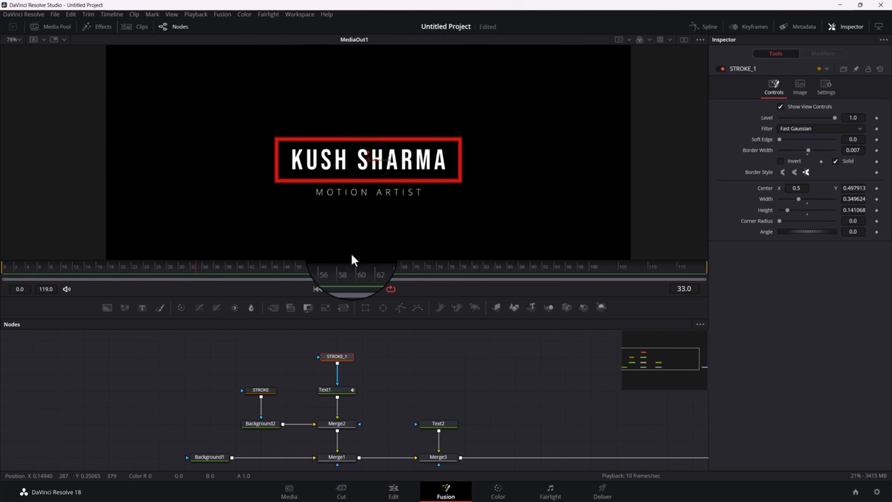
drag(123, 271, 242, 319)
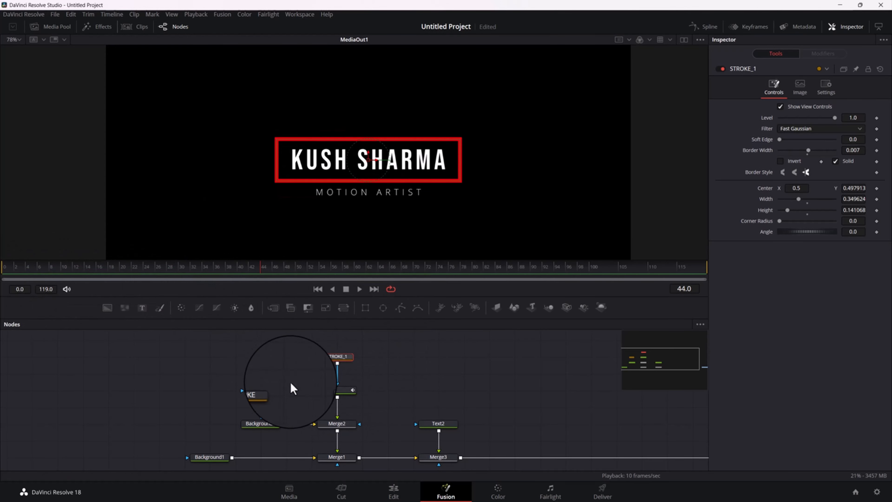
Add keyframes for the STROKE rectangle's Width at frame 0 and frame 30
drag(290, 365, 314, 372)
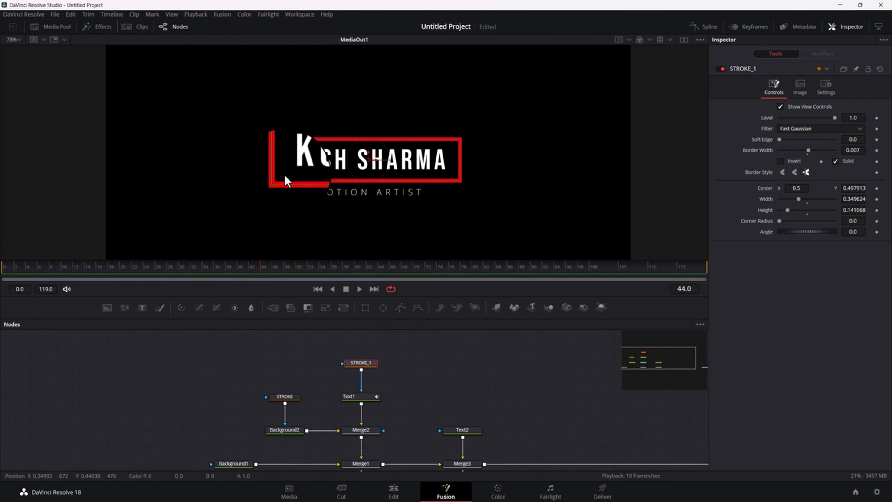
click(282, 396)
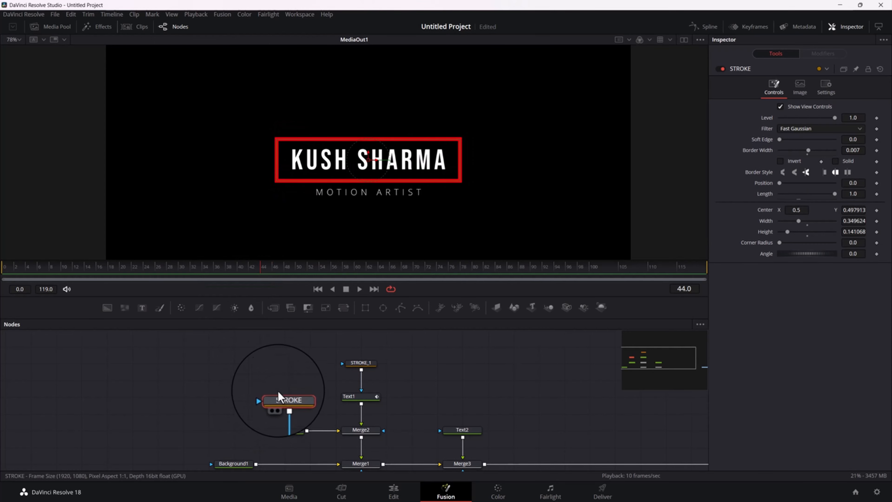
key(Home)
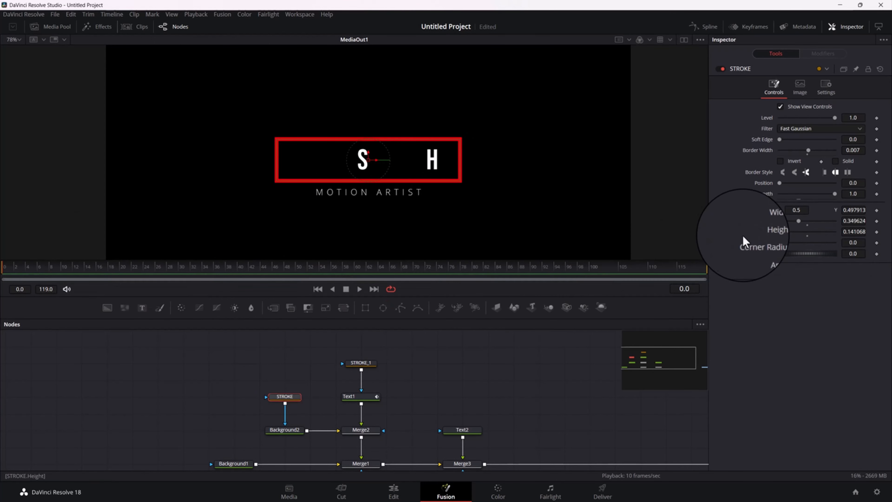
click(877, 222)
click(12, 276)
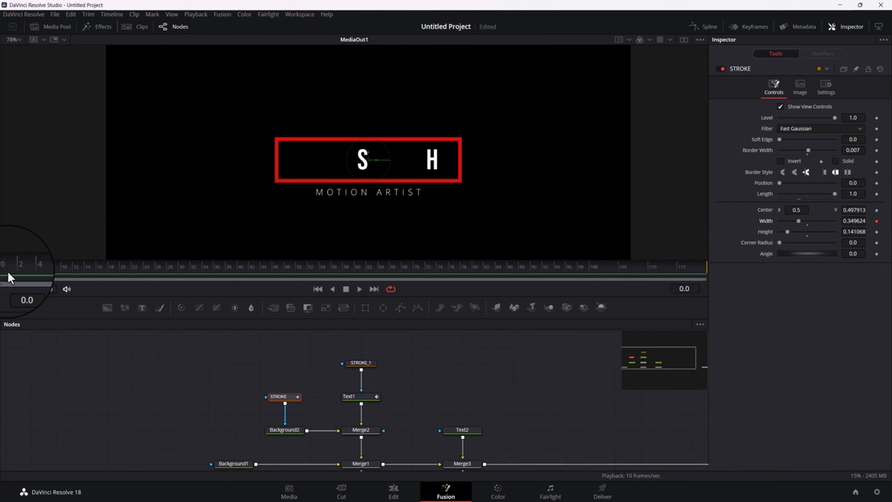
drag(9, 278, 179, 278)
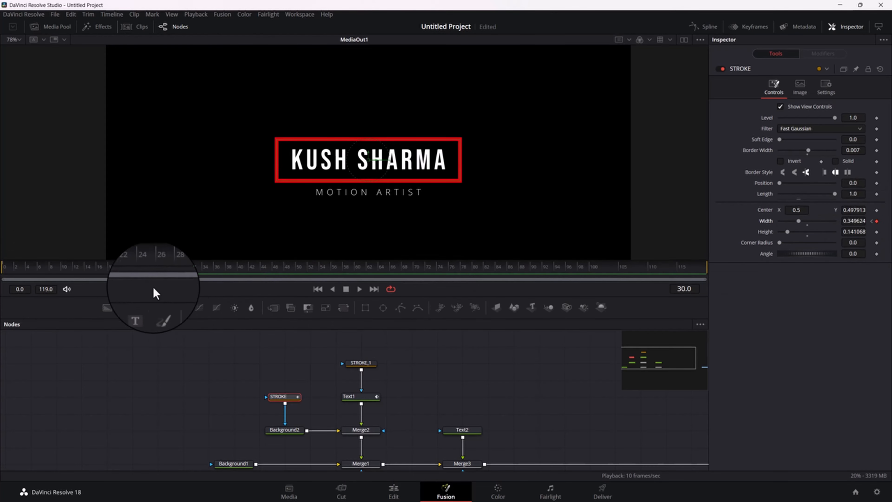
At frame 0, set the STROKE rectangle's Width to 0.0 and preview the frame opening up to frame 30
drag(151, 279, 3, 279)
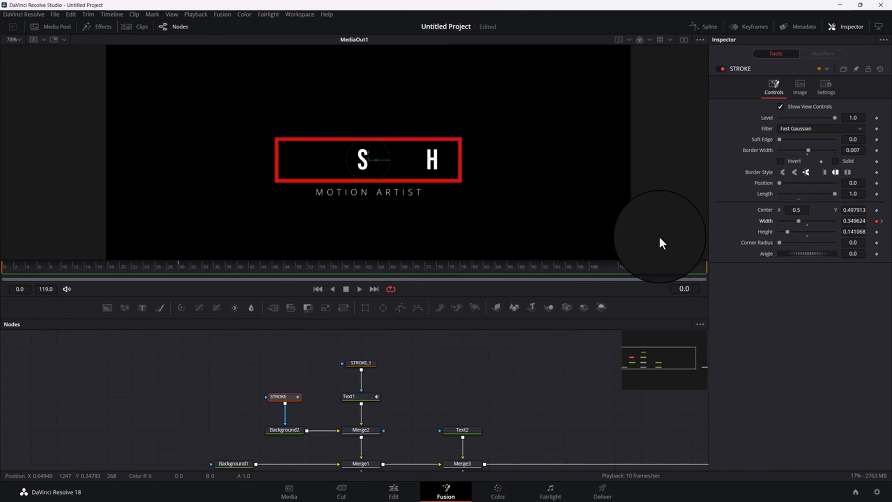
drag(798, 220, 731, 225)
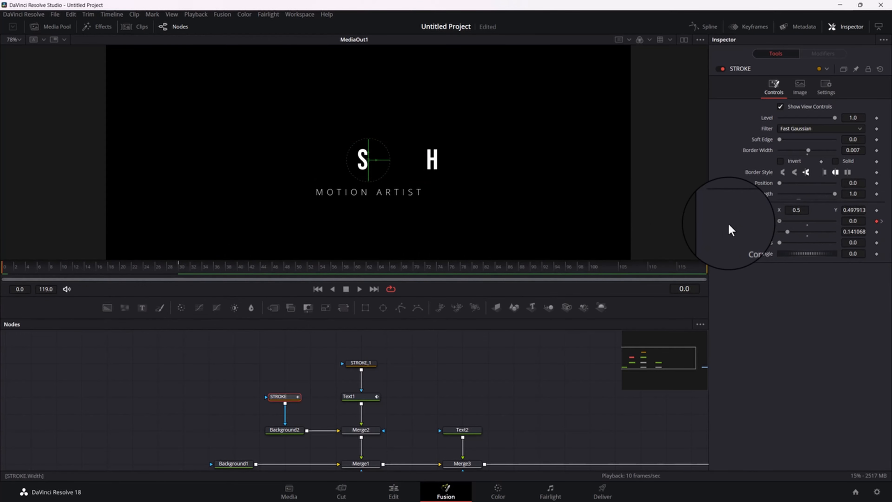
drag(10, 272, 105, 273)
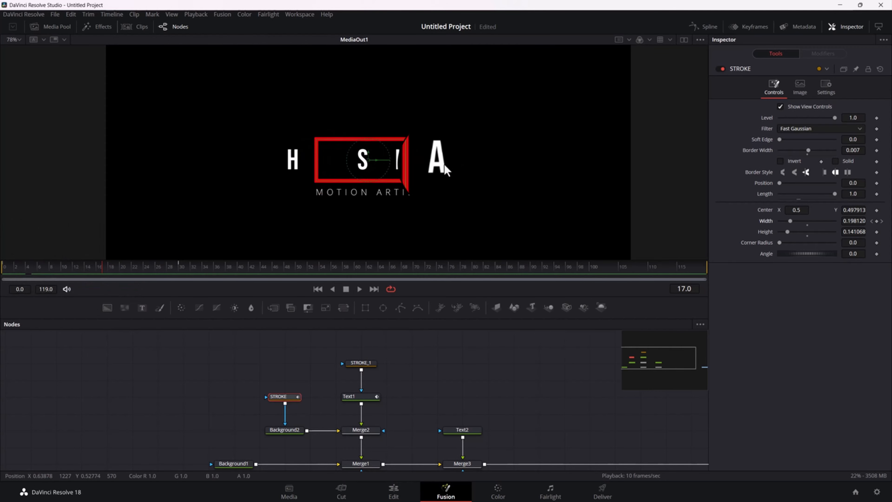
click(88, 270)
drag(88, 273, 180, 271)
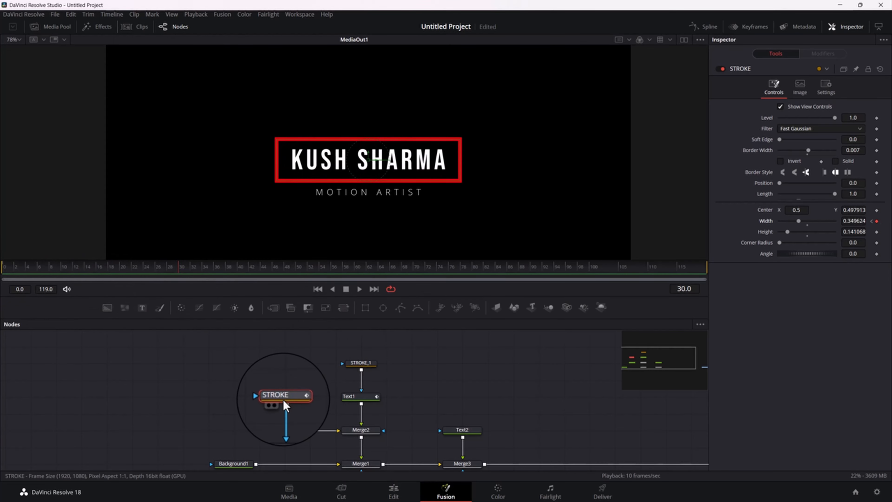
Align the STROKE node level with STROKE_1 in the node graph and rename STROKE_1 as MASK
drag(288, 380, 287, 369)
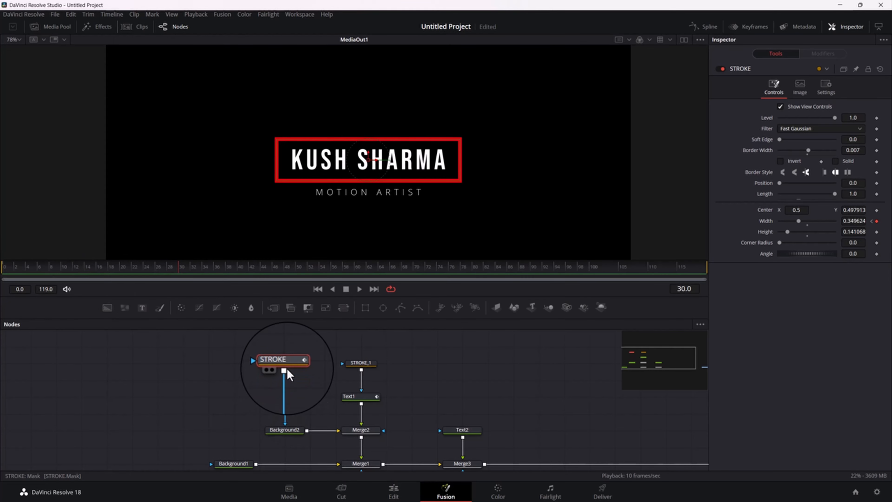
click(365, 364)
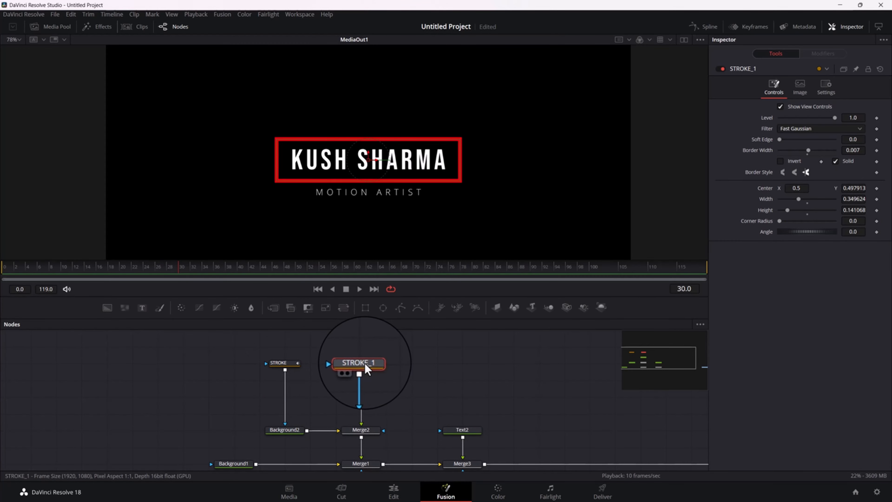
key(F2)
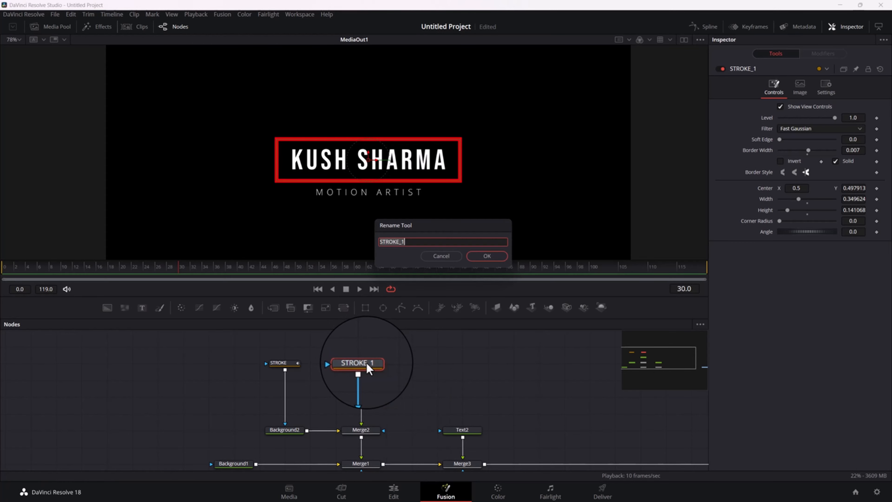
text(MASK)
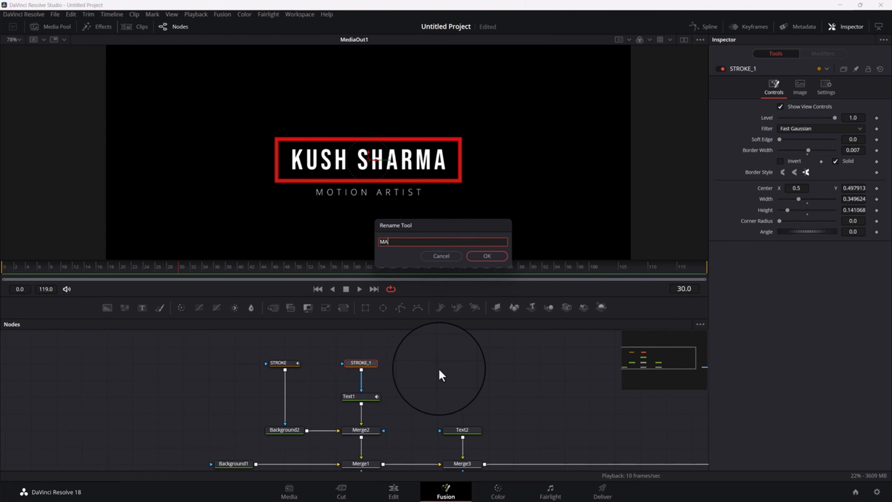
key(Return)
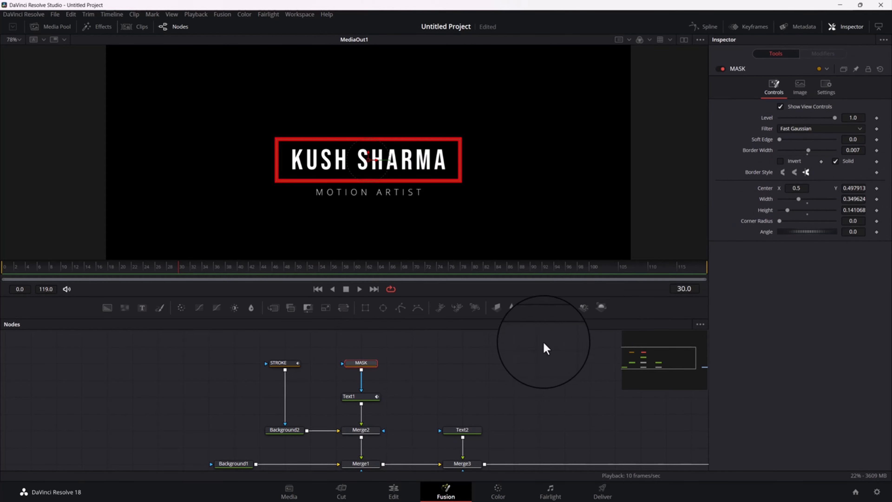
Add an expression to MASK's Width and link it to the STROKE rectangle's width as STROKE.Width, keeping MASK's settings pinned
right_click(766, 199)
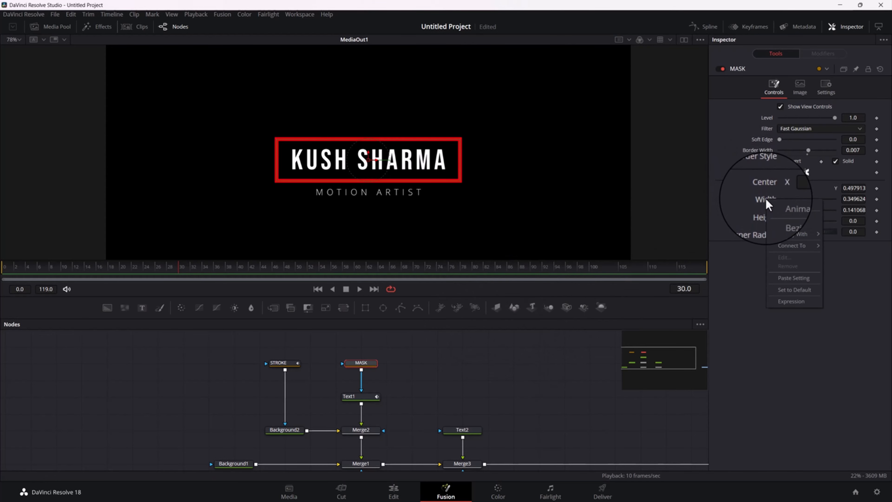
click(785, 301)
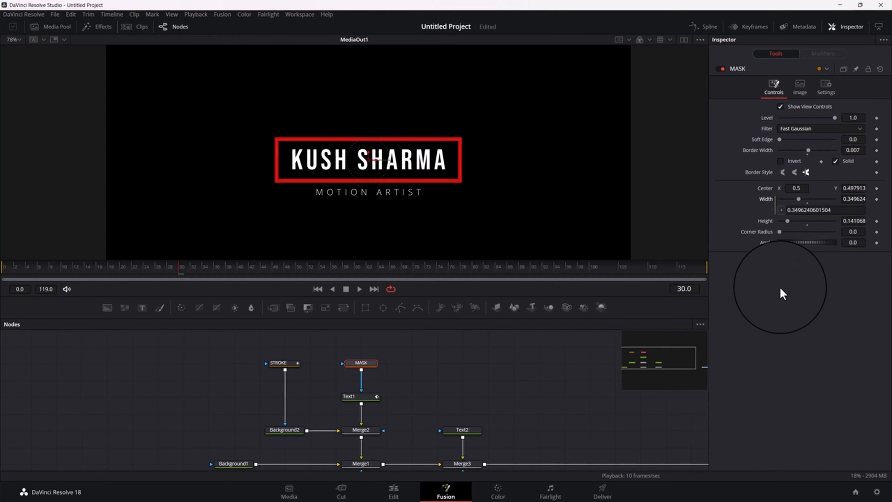
click(855, 69)
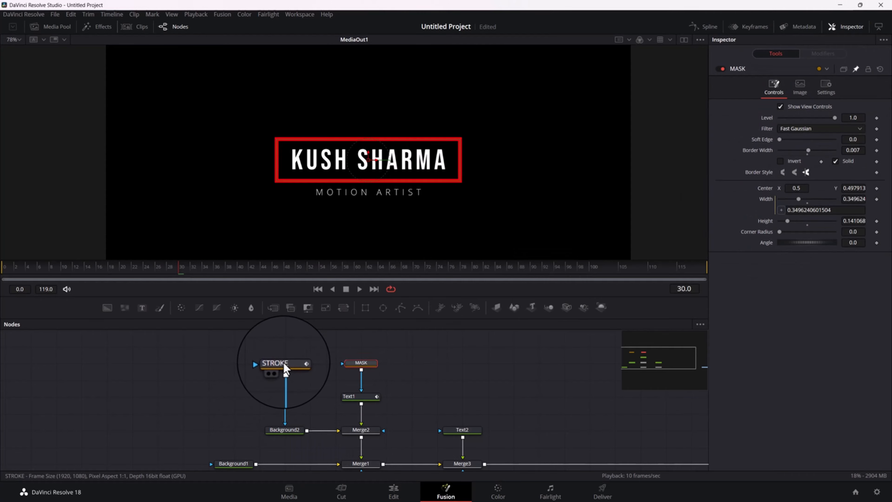
click(285, 366)
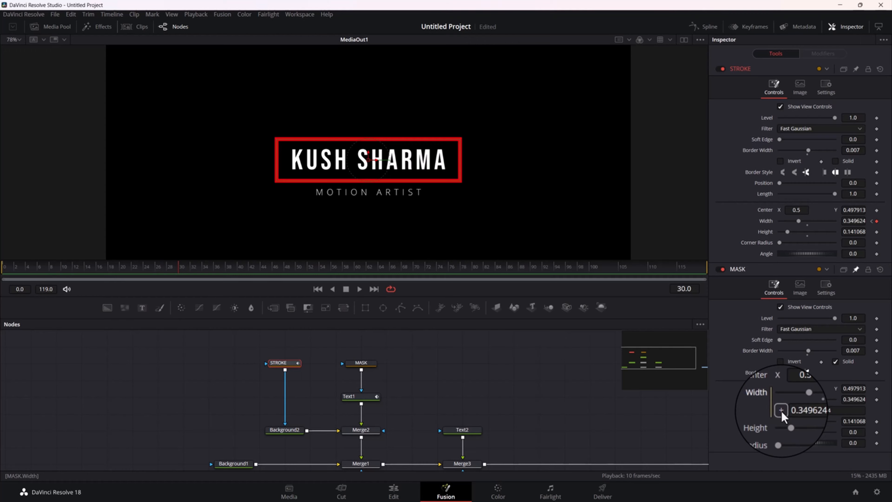
mouse_move(782, 412)
mouse_down()
mouse_move(763, 324)
mouse_move(772, 189)
mouse_move(769, 236)
mouse_move(768, 219)
mouse_up()
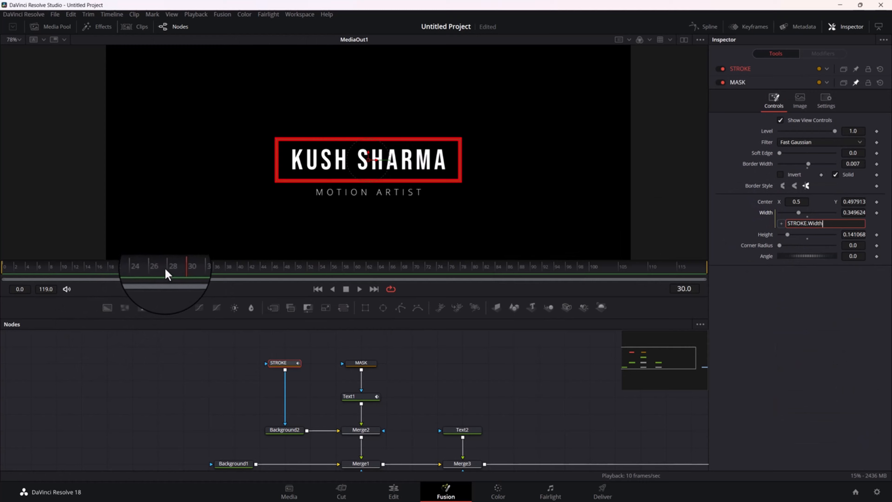
Go to frame 20 and examine closely where the name's letters overlap the red frame's sides
mouse_move(166, 270)
mouse_down()
mouse_move(109, 287)
mouse_move(163, 281)
mouse_move(136, 287)
mouse_move(96, 283)
mouse_move(123, 279)
mouse_up()
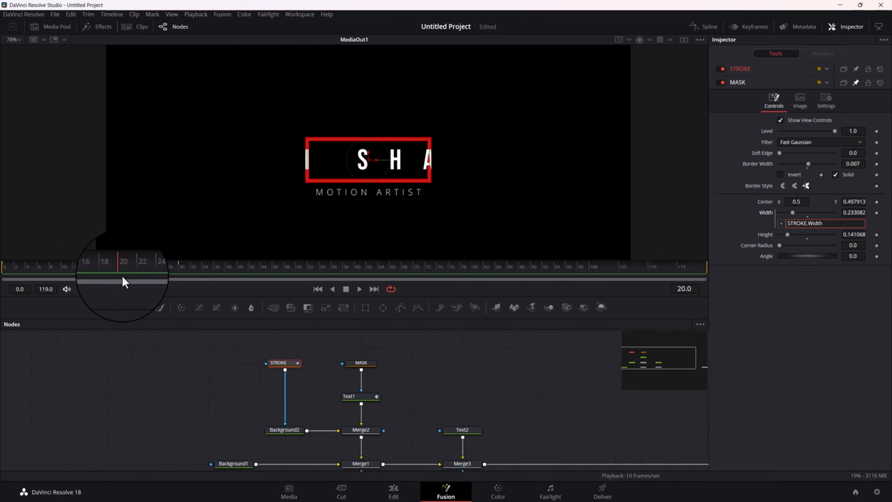
scroll(424, 164, up, 8)
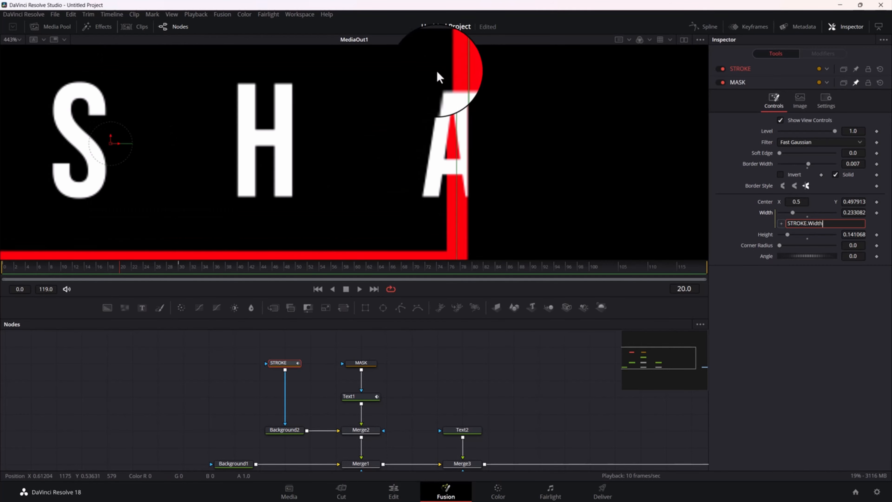
scroll(468, 127, down, 5)
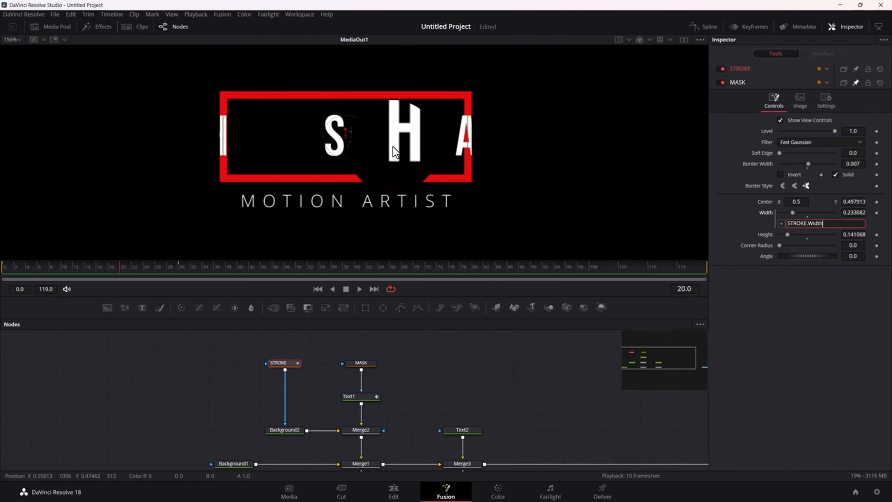
scroll(368, 365, down, 2)
scroll(354, 399, up, 3)
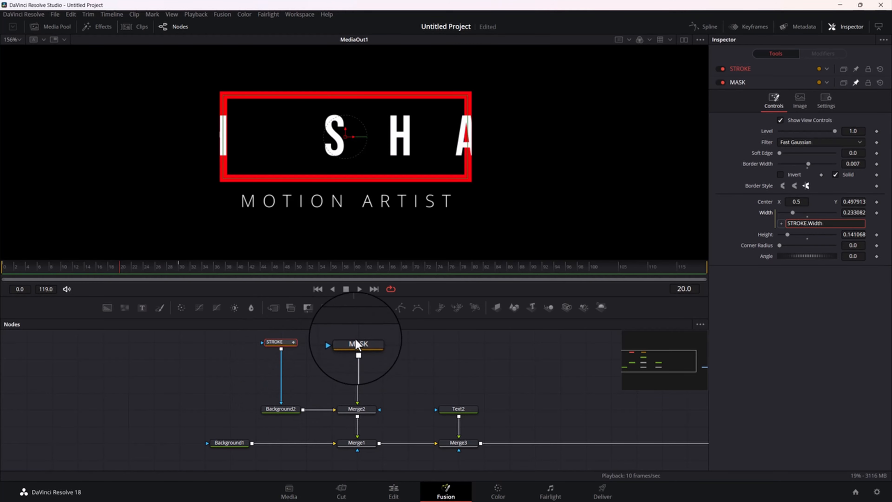
Add a rectangle mask to the Text2 node and place its node above Text2, level with MASK
click(358, 410)
click(358, 410)
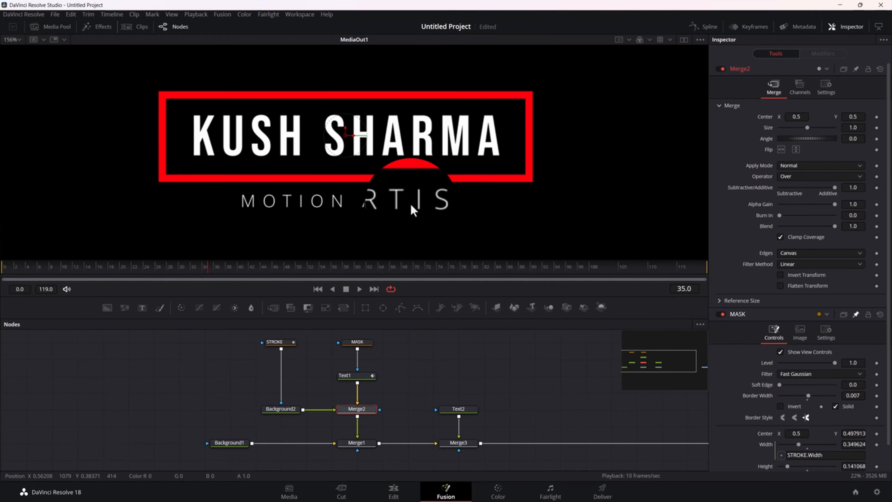
scroll(410, 202, down, 2)
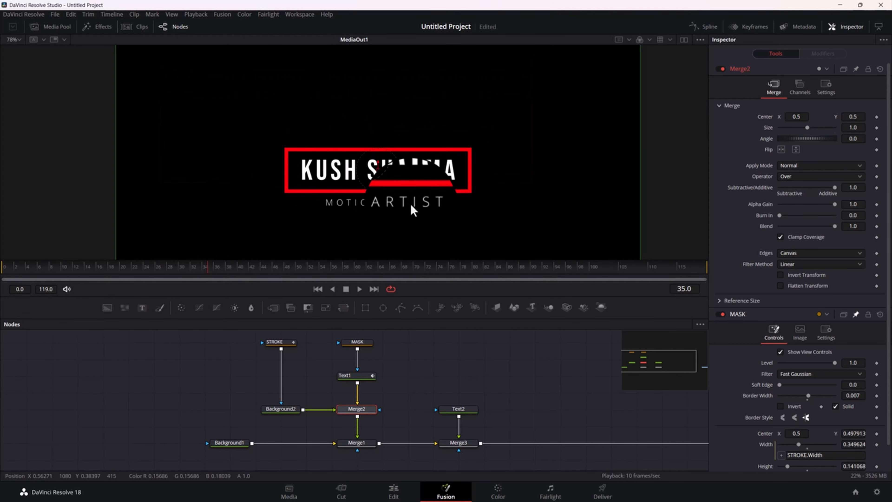
click(459, 410)
click(366, 308)
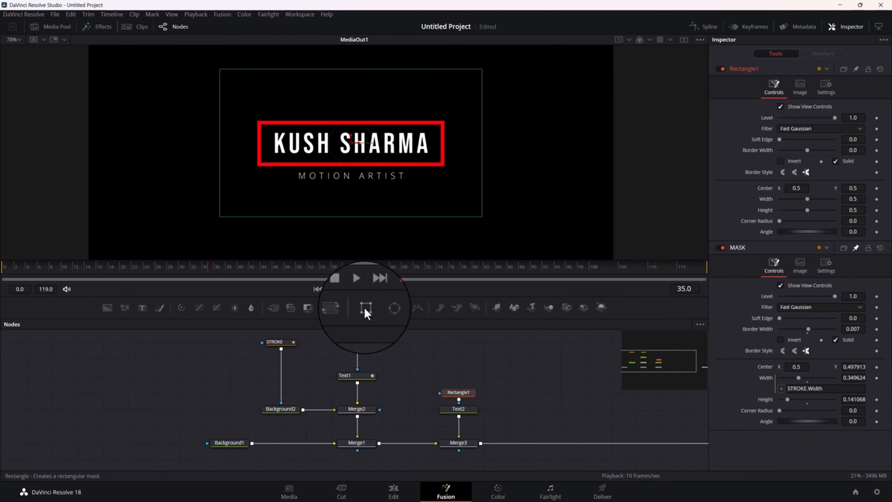
drag(461, 391, 460, 340)
Widen the Text2 rectangle mask to about 1.18 and lower its center to Y about 0.17, with its upper edge under the red frame
drag(482, 167, 660, 169)
drag(353, 135, 355, 241)
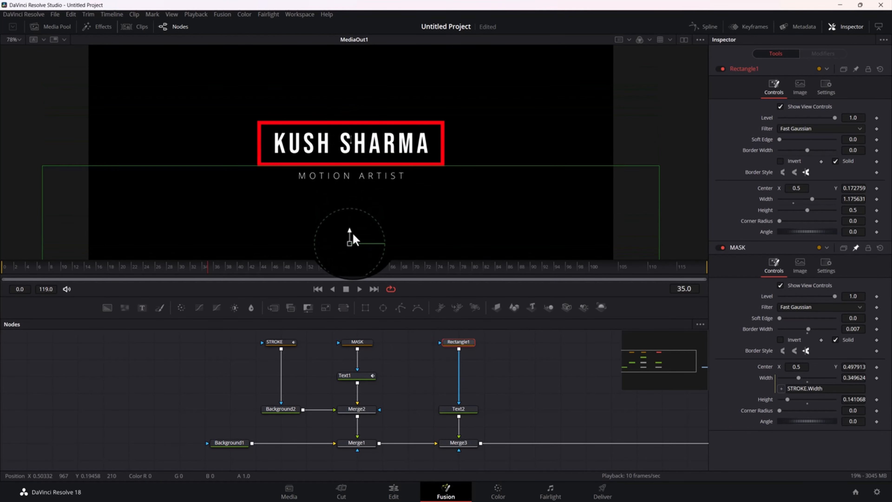
drag(354, 235, 353, 236)
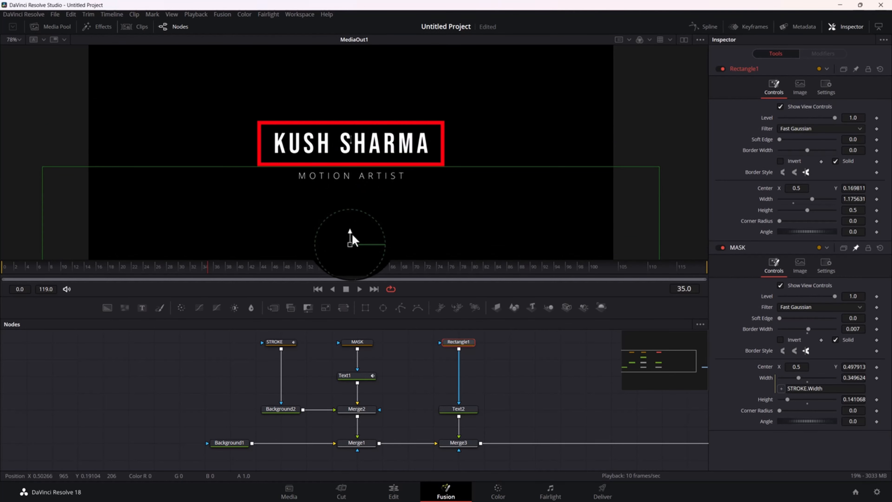
scroll(436, 222, down, 3)
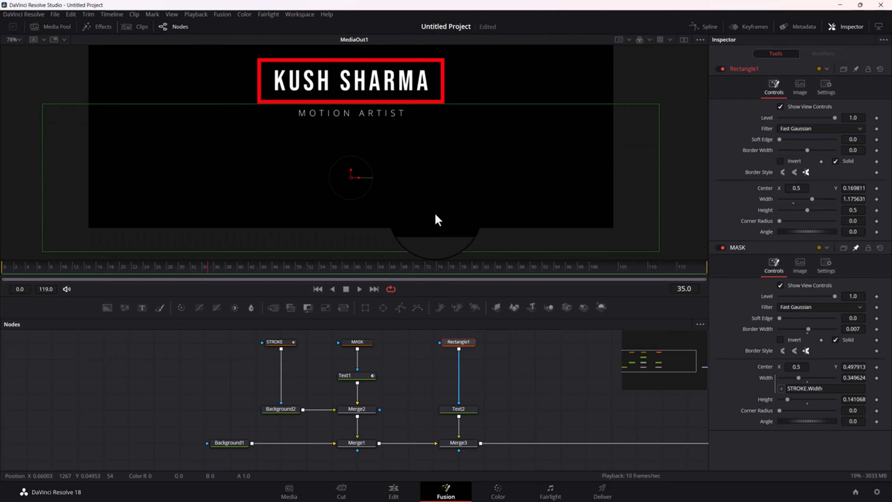
scroll(397, 170, down, 2)
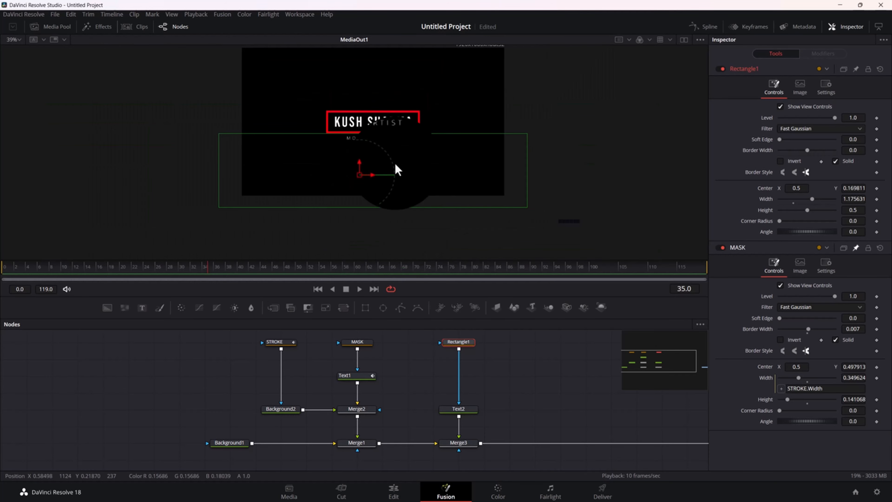
scroll(397, 170, up, 1)
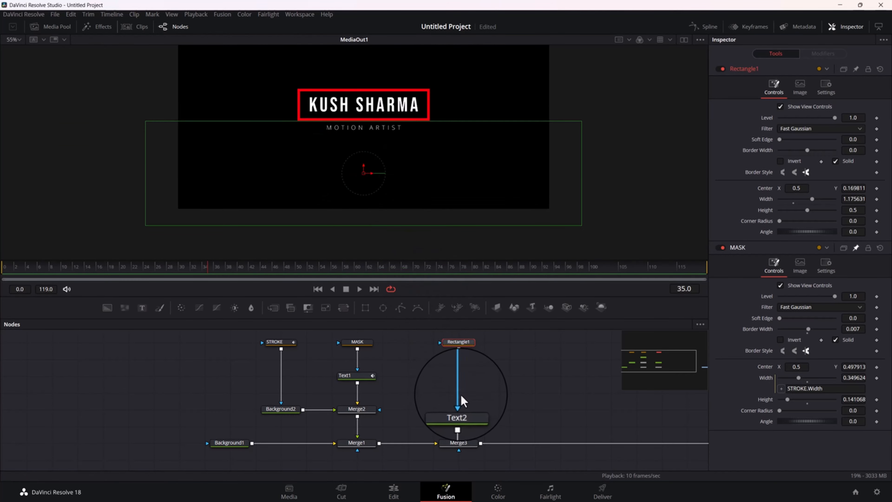
Apply a Follower modifier to Text2's MOTION ARTIST text and open the modifier's settings
click(463, 412)
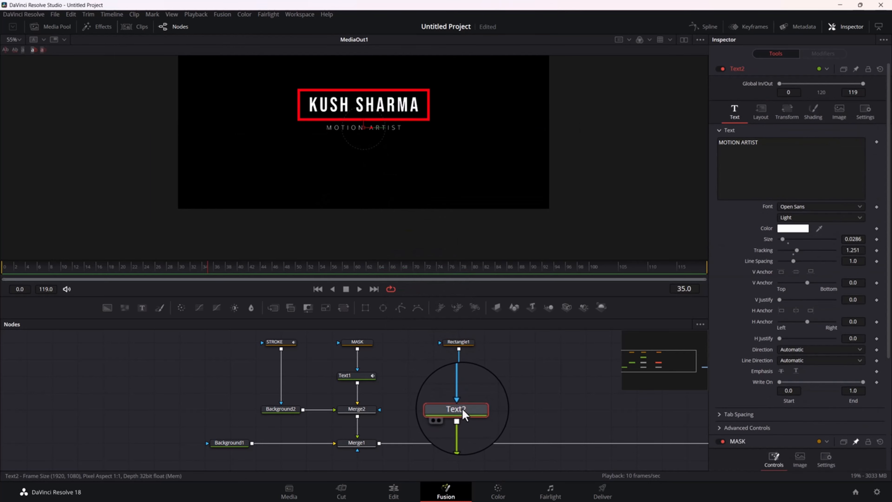
right_click(771, 162)
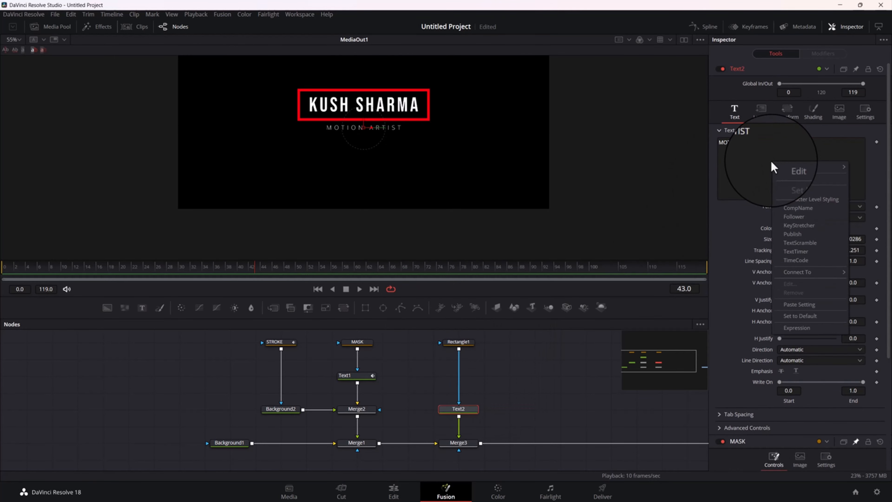
click(790, 211)
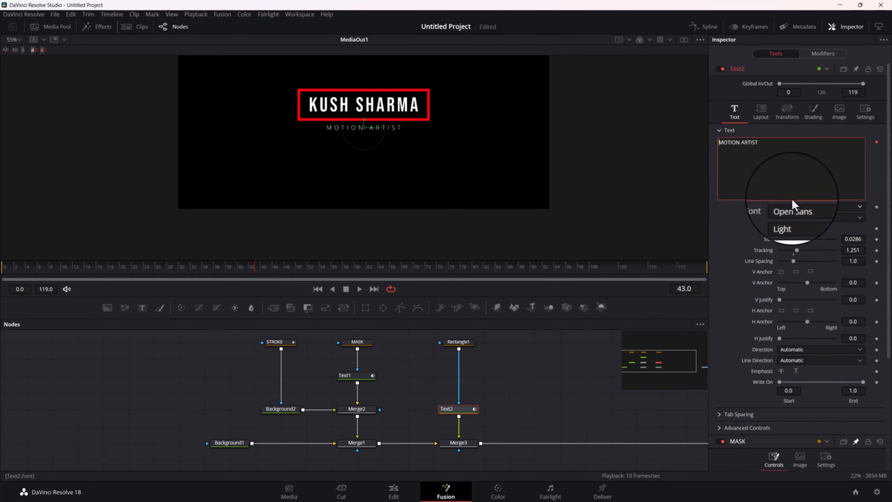
click(820, 58)
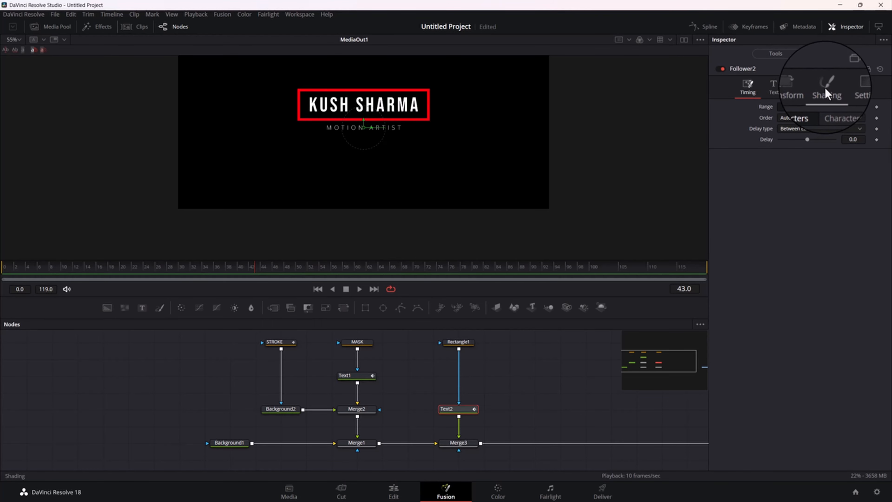
At frame 30, add a keyframe to the Position Offset in the Follower's shading settings
click(826, 89)
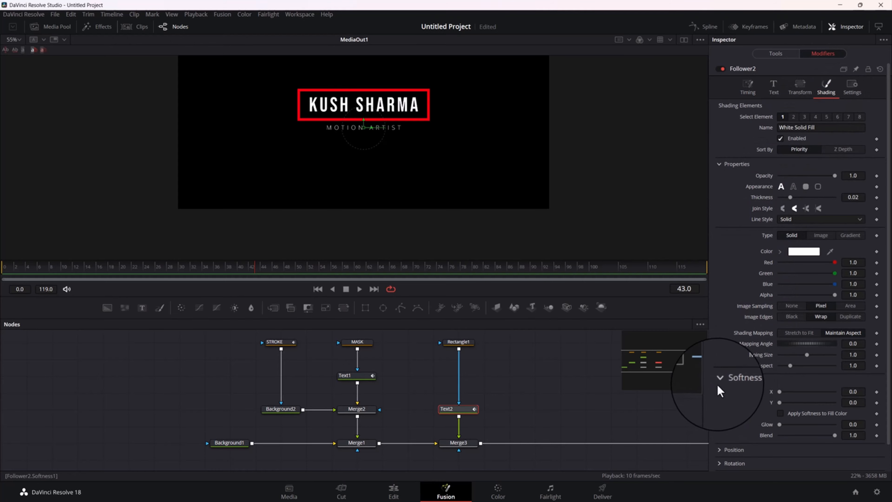
scroll(780, 232, down, 1)
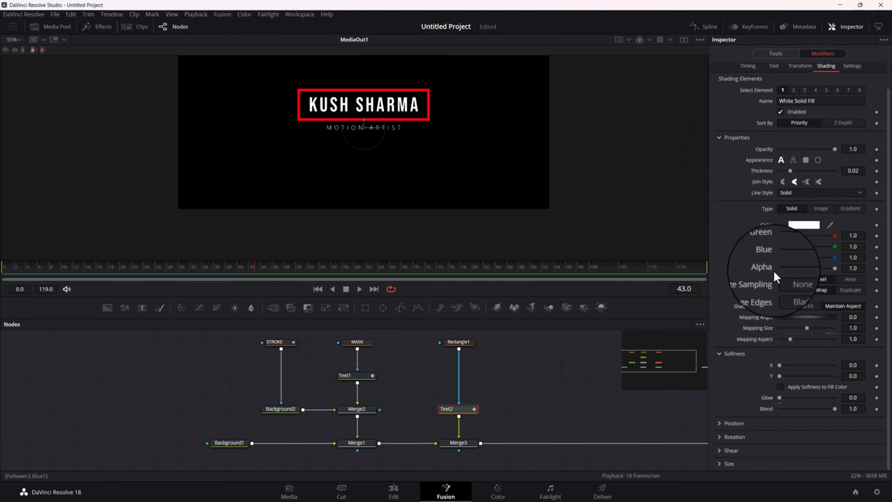
click(732, 423)
scroll(741, 398, down, 2)
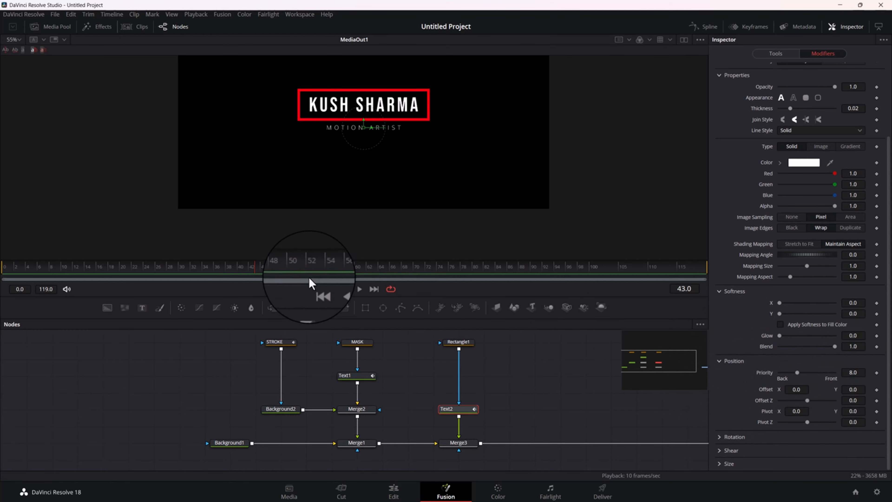
drag(252, 266, 183, 280)
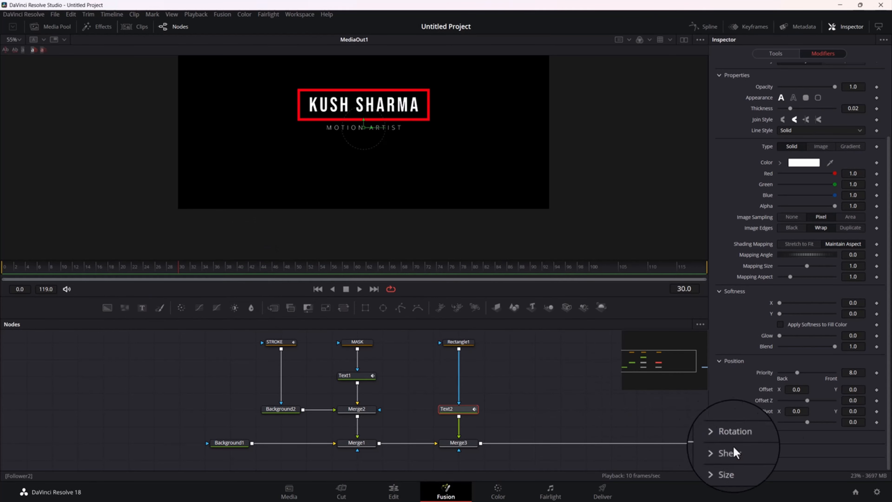
click(876, 390)
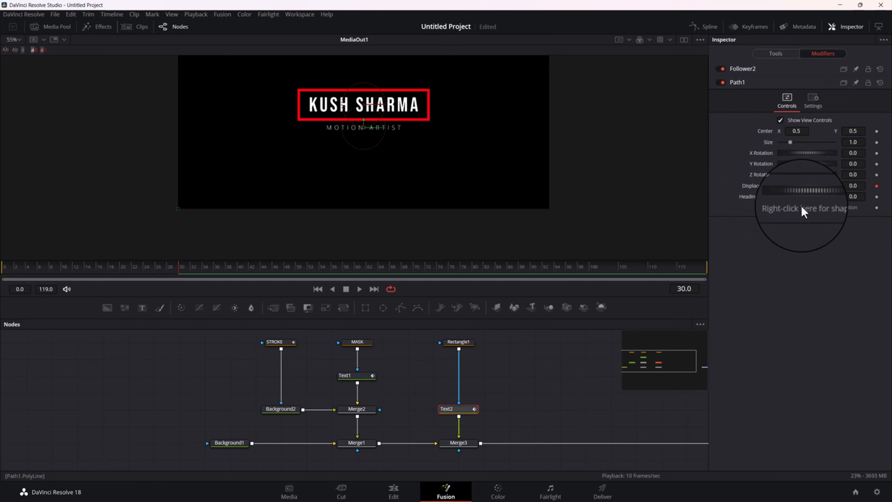
At frame 0, raise the Follower's shading Offset Y to 1.537
click(743, 69)
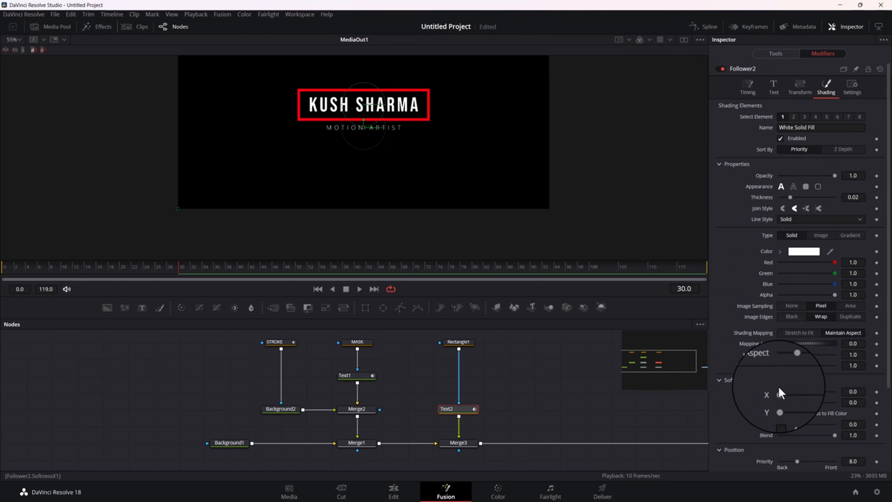
scroll(780, 393, down, 3)
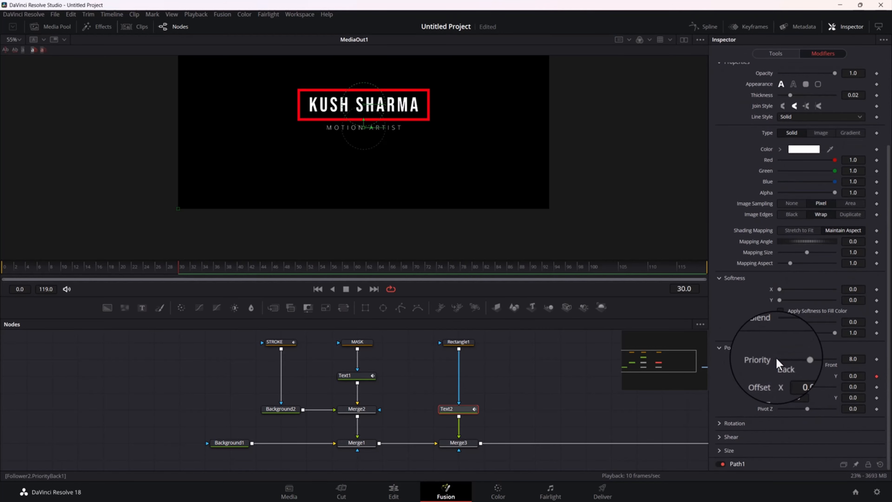
drag(178, 272, 3, 280)
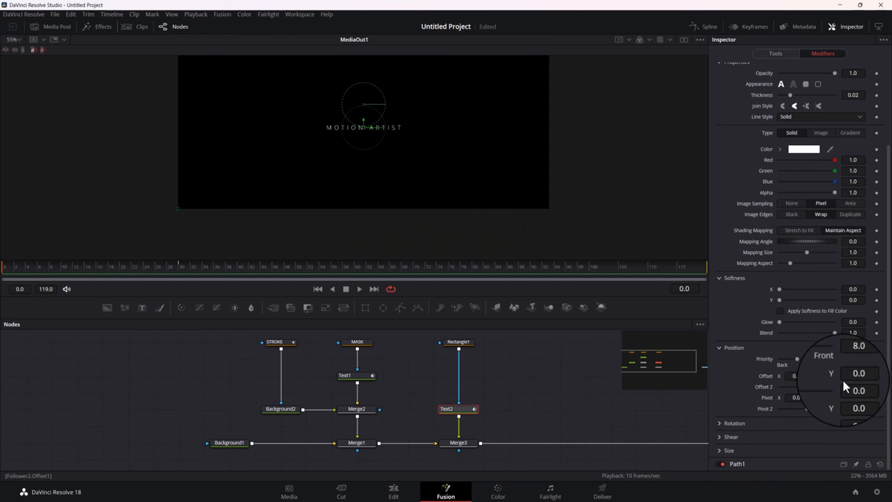
drag(852, 377, 871, 377)
drag(492, 382, 645, 440)
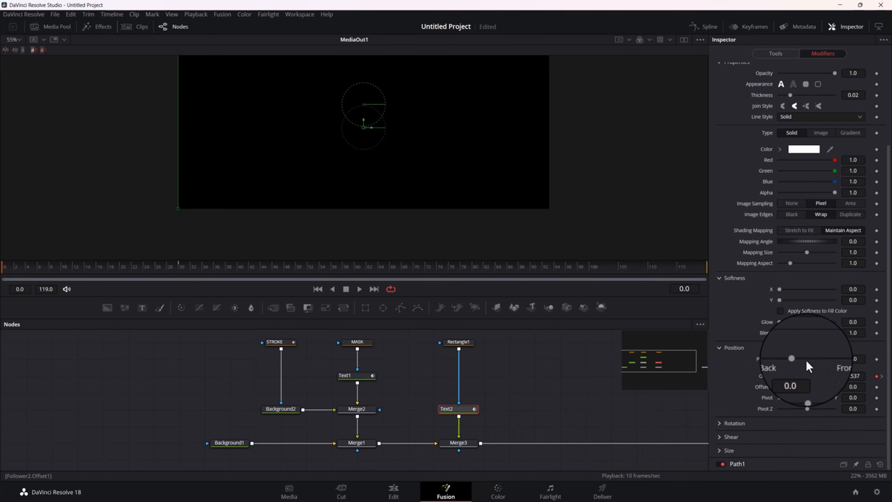
Disconnect Rectangle1 from Text2 and show Text2 in a second viewer beside the final output
drag(562, 172, 561, 227)
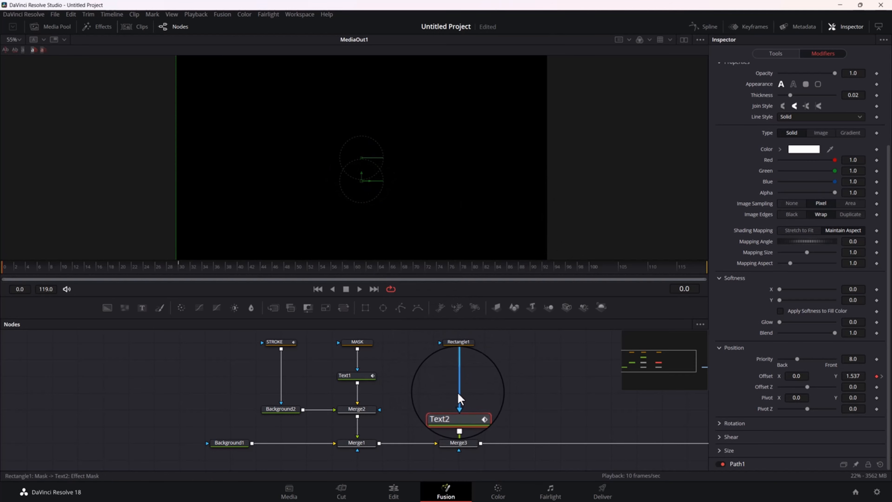
drag(459, 394, 514, 339)
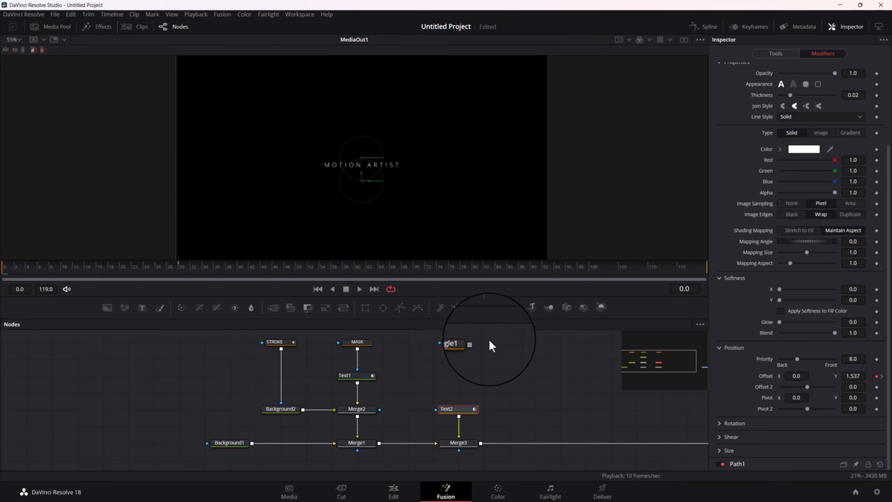
click(684, 40)
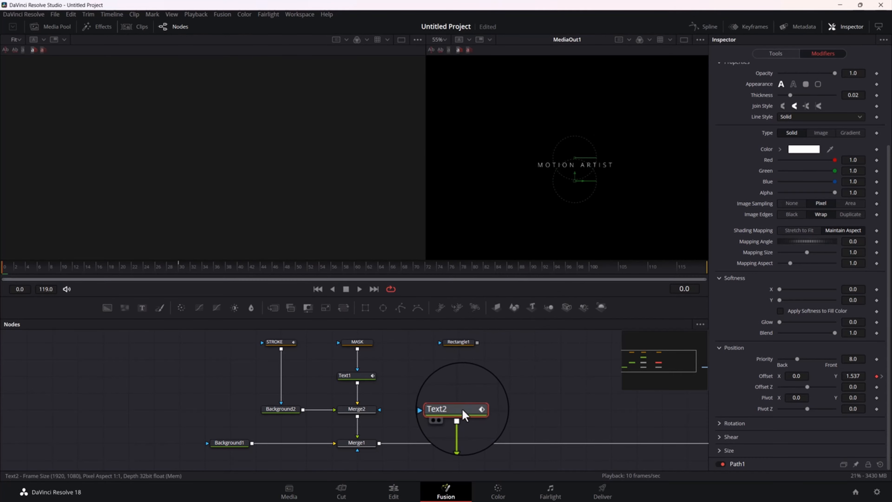
key(1)
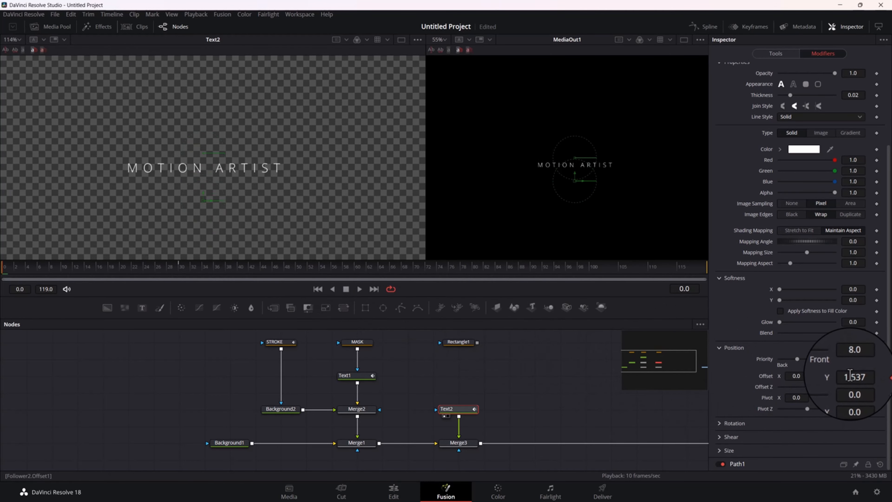
Raise the Follower's Offset Y further at frame 0 and reconnect Rectangle1 to Text2 as its mask
drag(850, 376, 884, 376)
drag(565, 400, 763, 413)
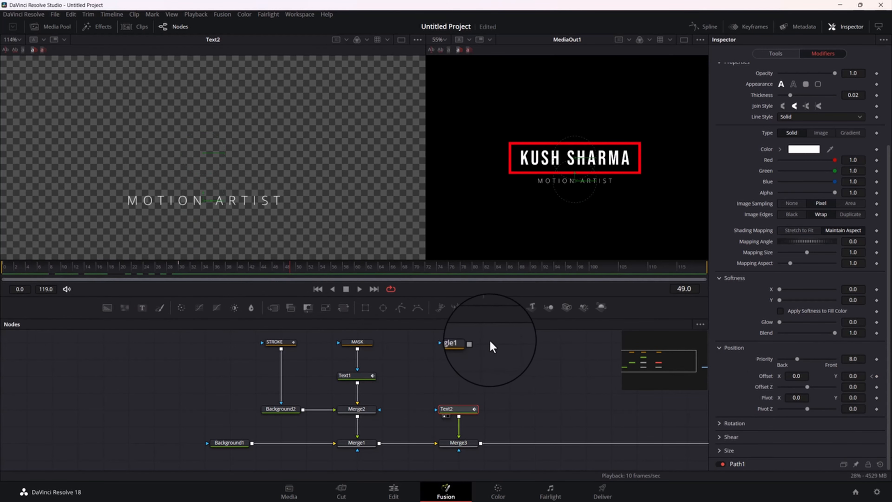
drag(476, 342, 457, 409)
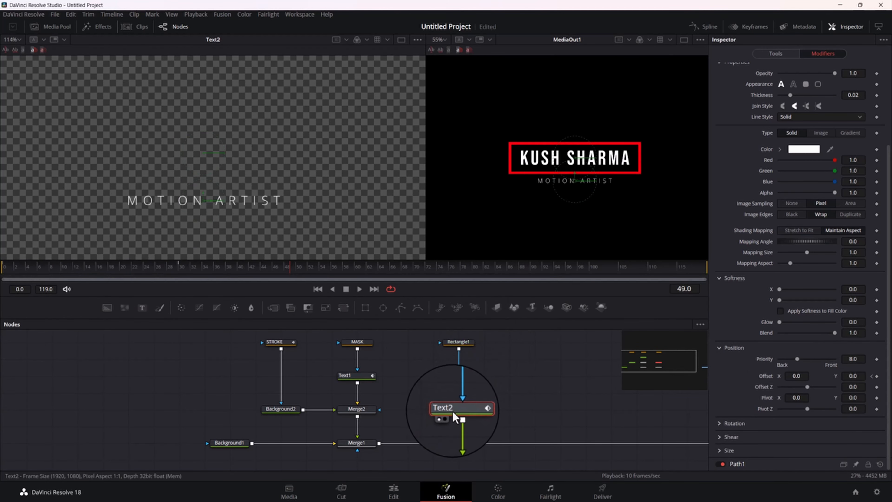
Play the title animation from frame 0 and scrub to frame 40 to check how the subtitle emerges from beneath the frame
drag(147, 269, 120, 284)
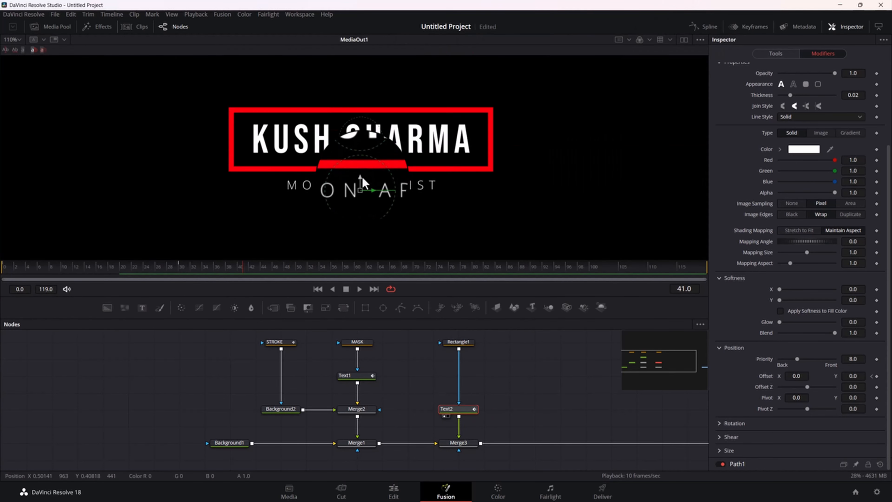
drag(471, 177, 472, 194)
drag(185, 269, 0, 285)
key(space)
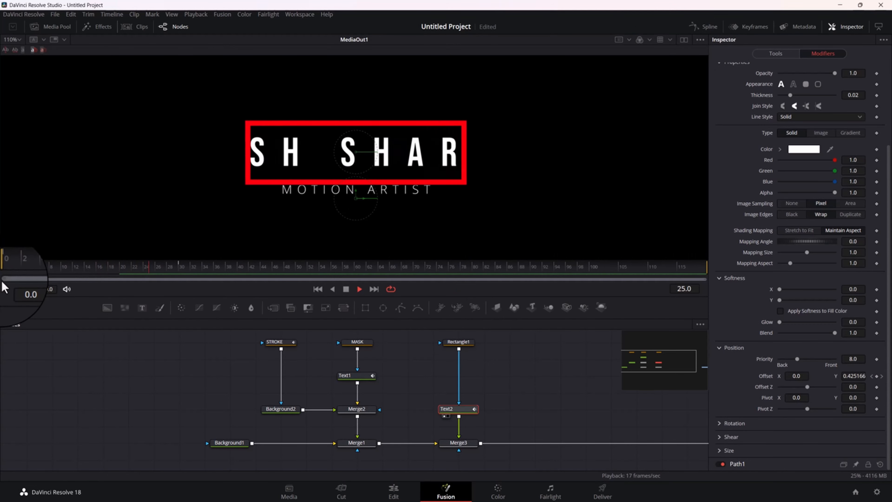
drag(140, 270, 239, 295)
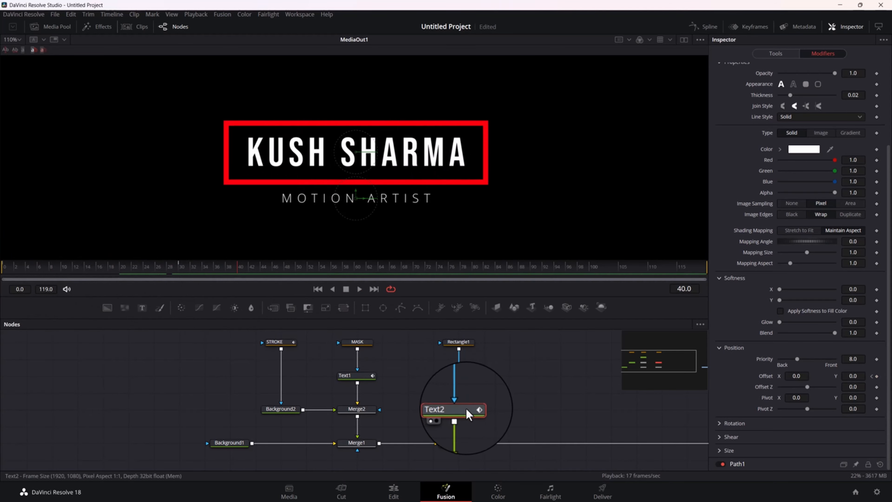
Open the Follower's Timing settings and go to frame 25, partway through the subtitle's movement
scroll(736, 224, up, 3)
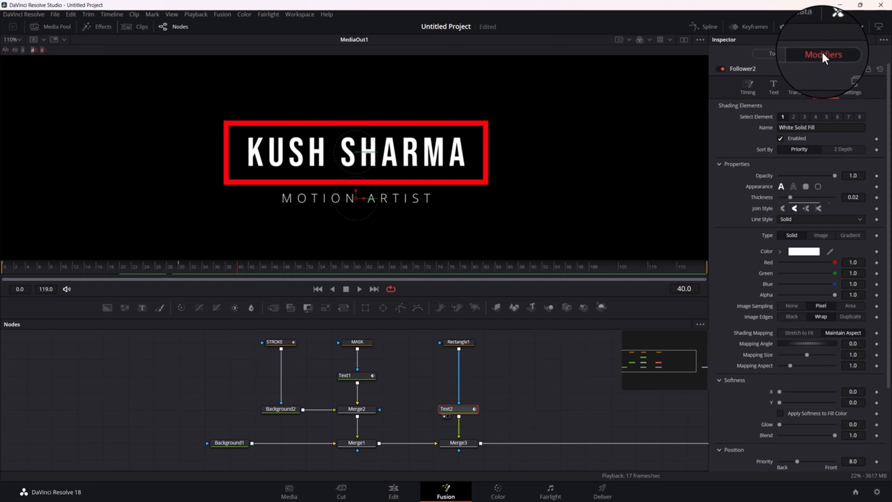
click(749, 88)
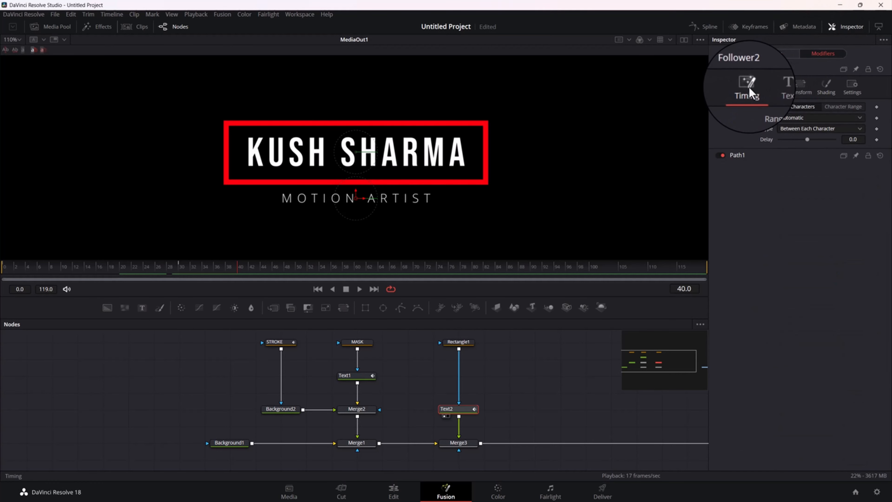
drag(228, 271, 148, 275)
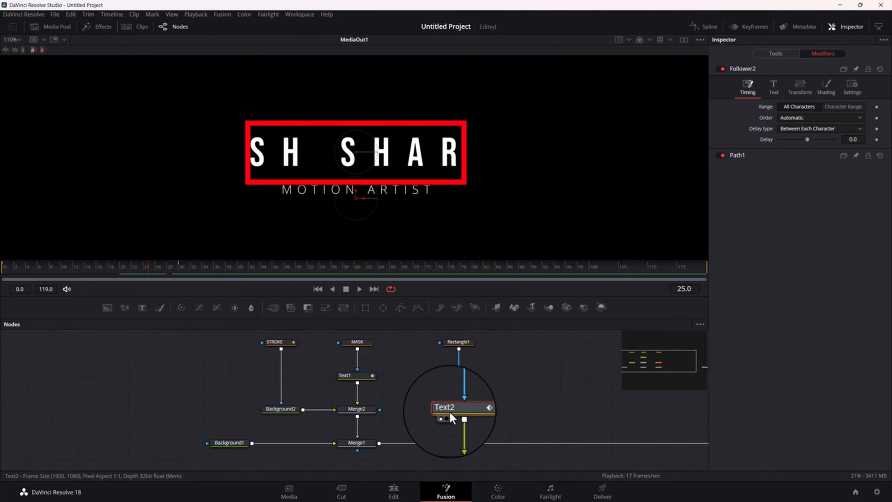
Show the Text2 viewer alongside the MediaOut1 viewer and detach the Rectangle1 mask from Text2
click(684, 39)
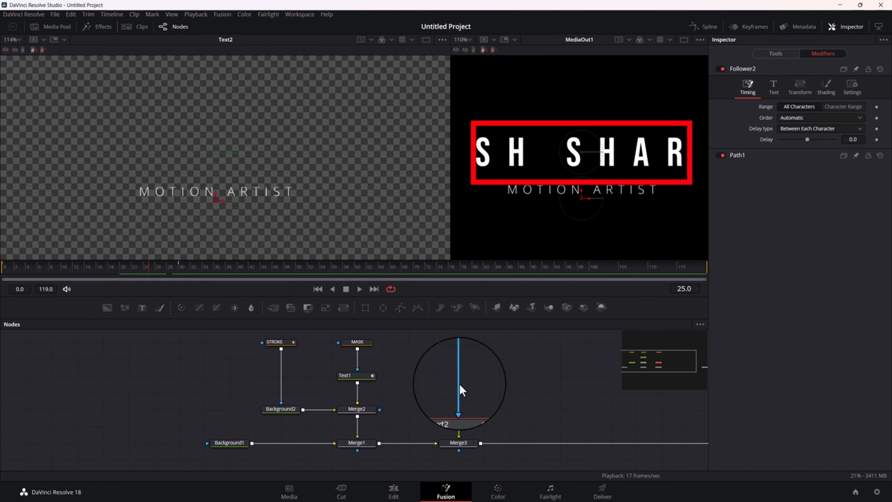
drag(459, 394, 470, 344)
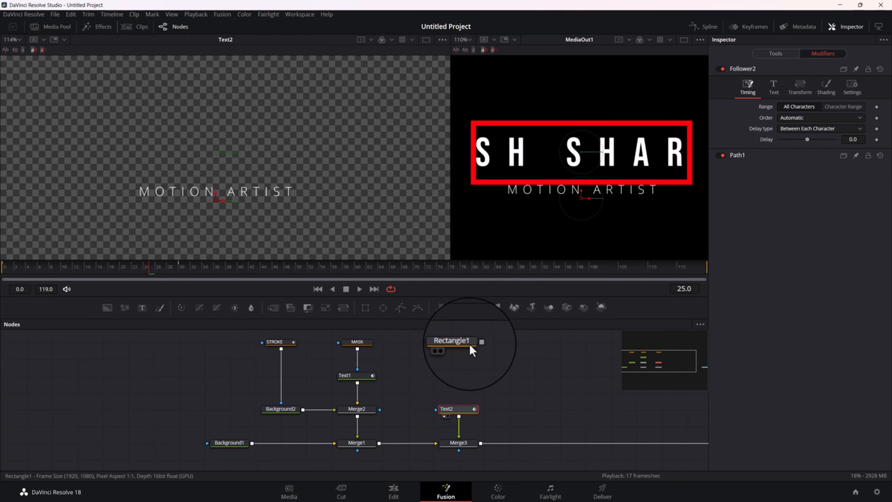
Rename the Rectangle1 mask node as MASK_02
click(463, 345)
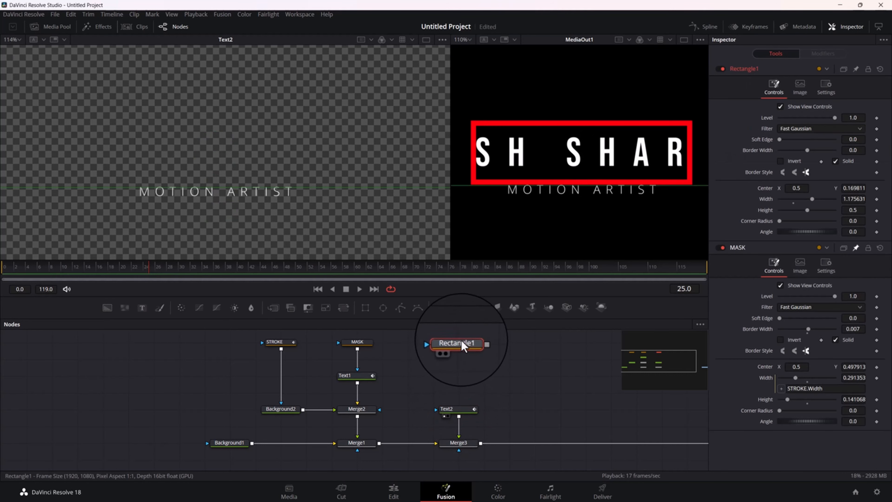
key(F2)
text(MA)
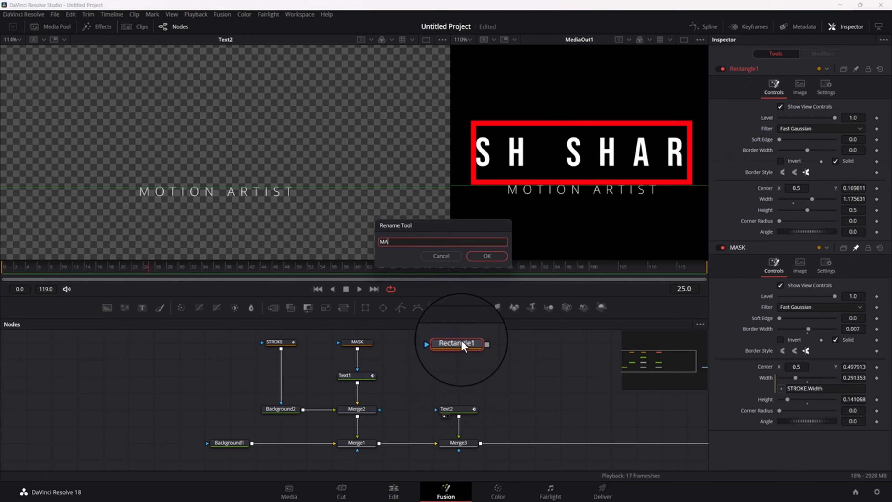
text(SK_02)
key(Return)
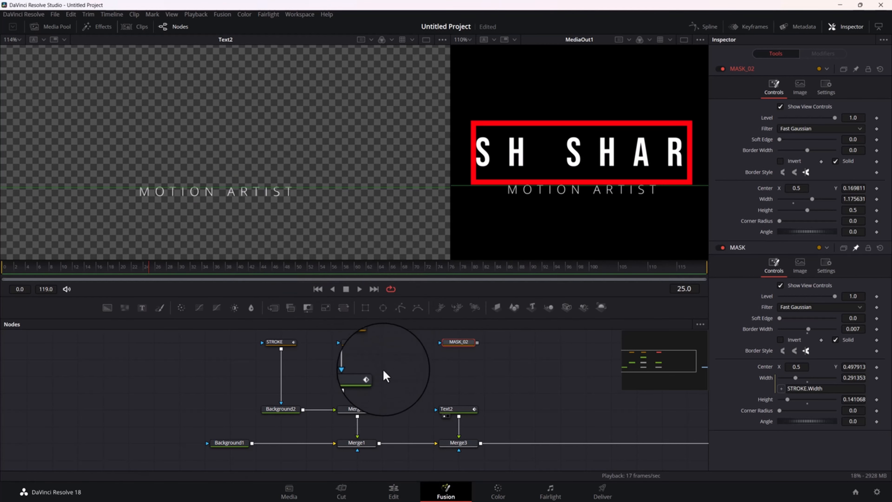
Set the Text2 Follower's character order to Inside Out and scrub to frame 23, partway through the subtitle's movement
click(456, 409)
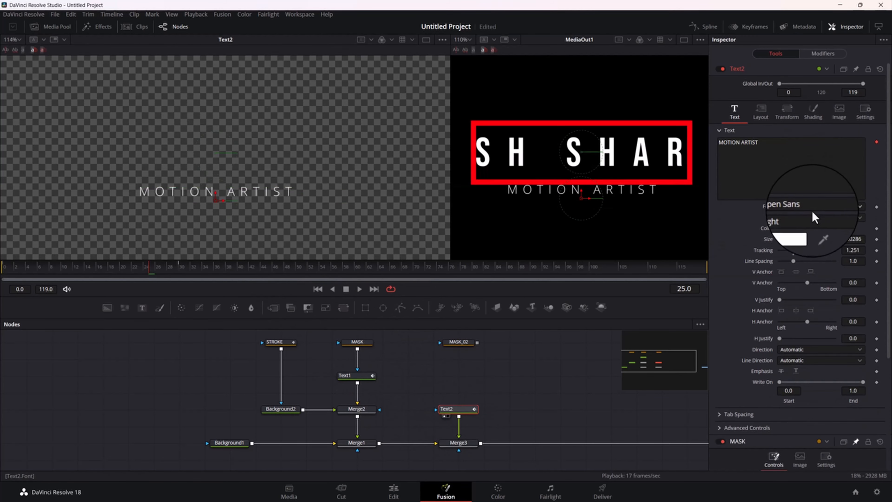
mouse_move(123, 265)
mouse_down()
mouse_move(4, 268)
mouse_move(178, 281)
mouse_move(28, 266)
mouse_move(2, 272)
mouse_move(132, 281)
mouse_up()
click(823, 53)
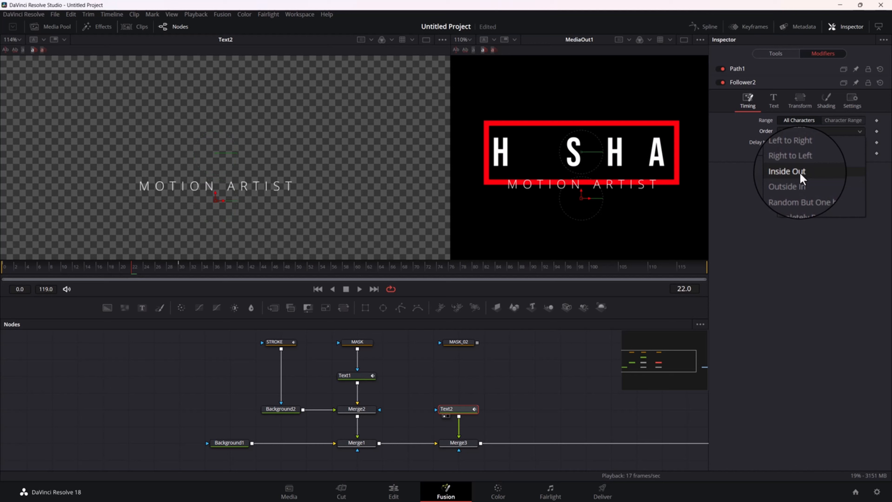
click(787, 171)
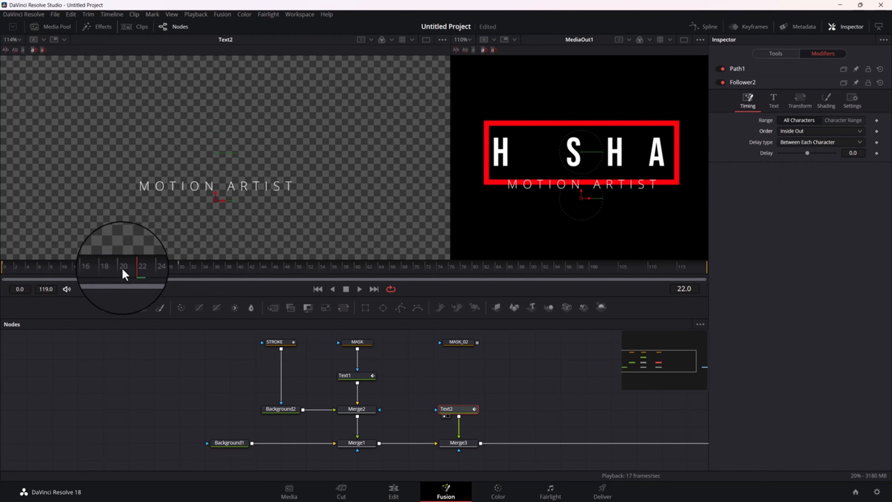
click(84, 266)
drag(79, 272, 135, 271)
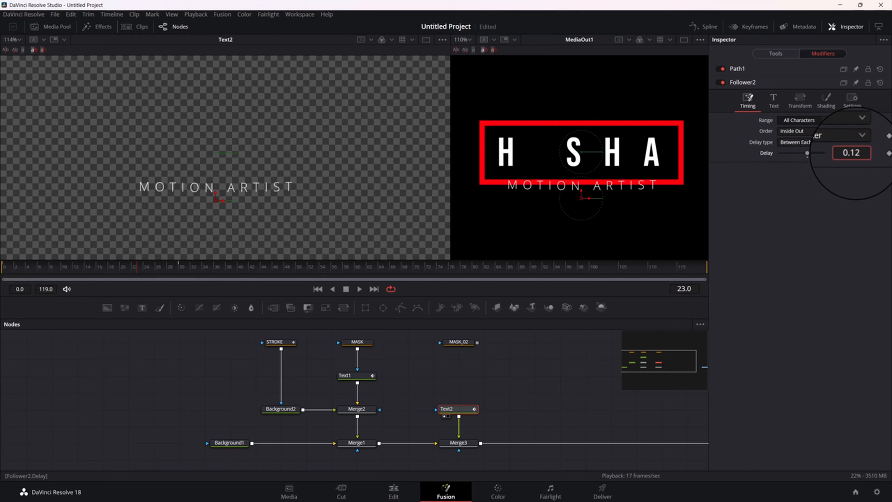
Set the Follower's delay between characters to 2.64 and scrub to frame 49 to check the staggered letters
drag(862, 153, 747, 171)
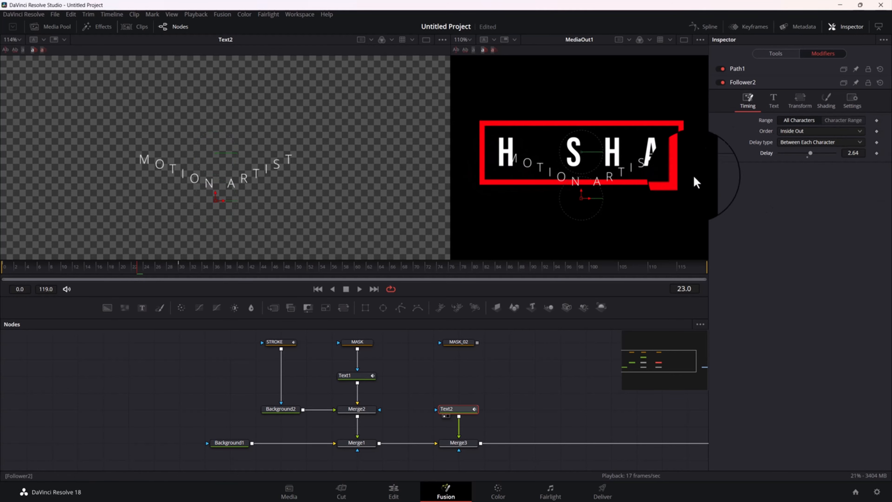
drag(137, 272, 333, 291)
drag(264, 297, 294, 286)
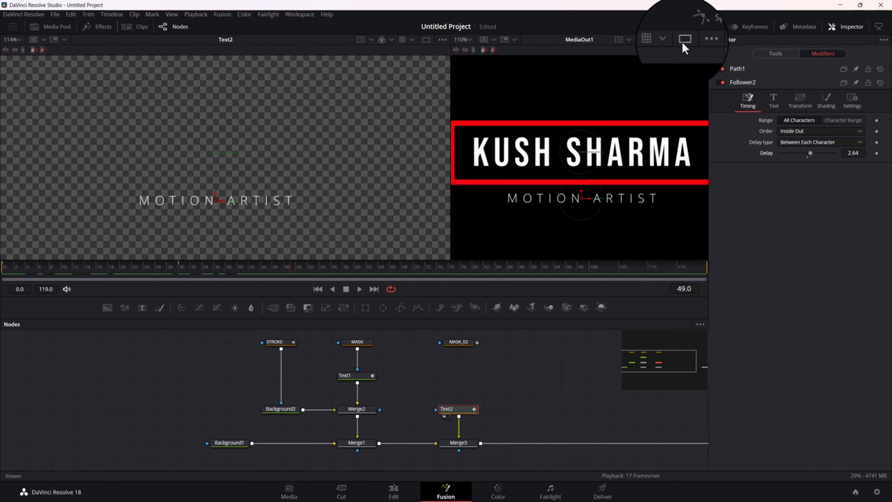
Return to a single MediaOut1 viewer, show Text2's tool settings, and play the title animation from frame 0
click(683, 41)
click(772, 56)
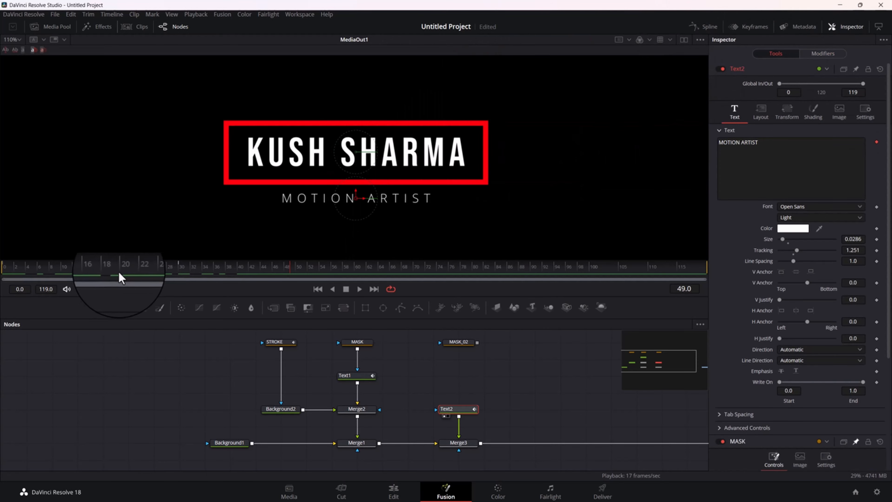
drag(120, 271, 2, 274)
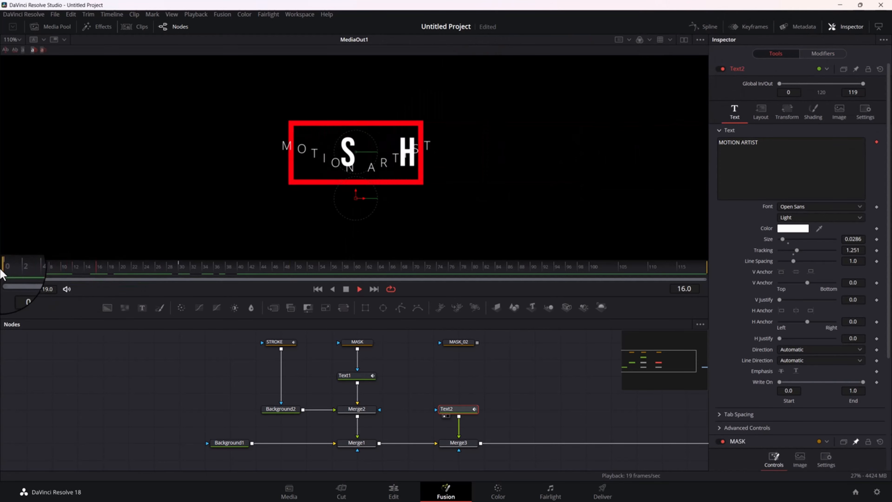
key(space)
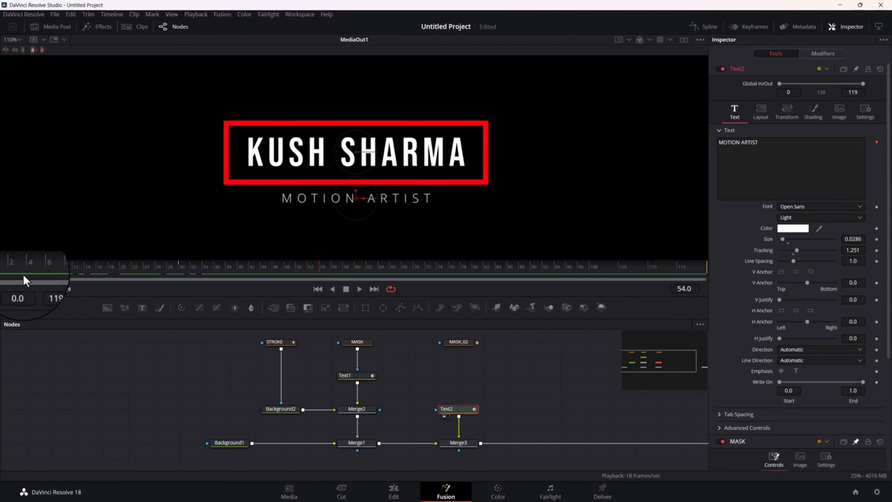
Reconnect MASK_02 to Text2 as its mask and play the masked subtitle reveal from frame 0
drag(480, 342, 458, 409)
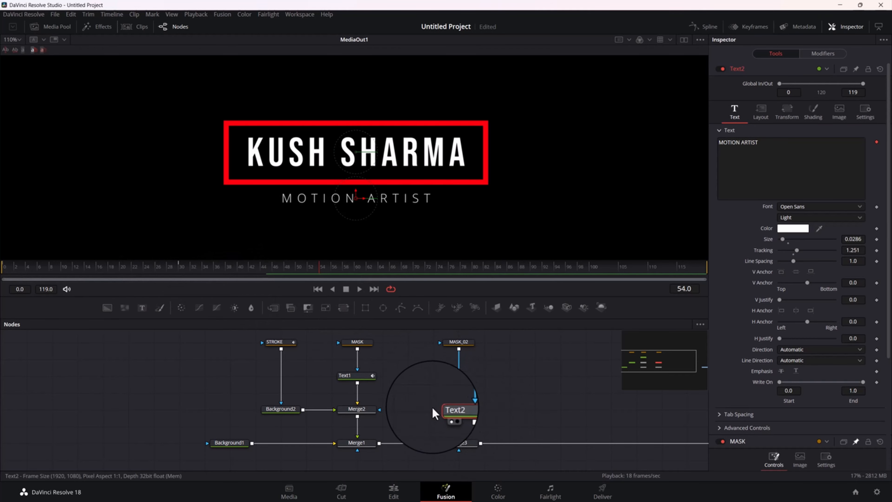
drag(150, 271, 4, 272)
key(space)
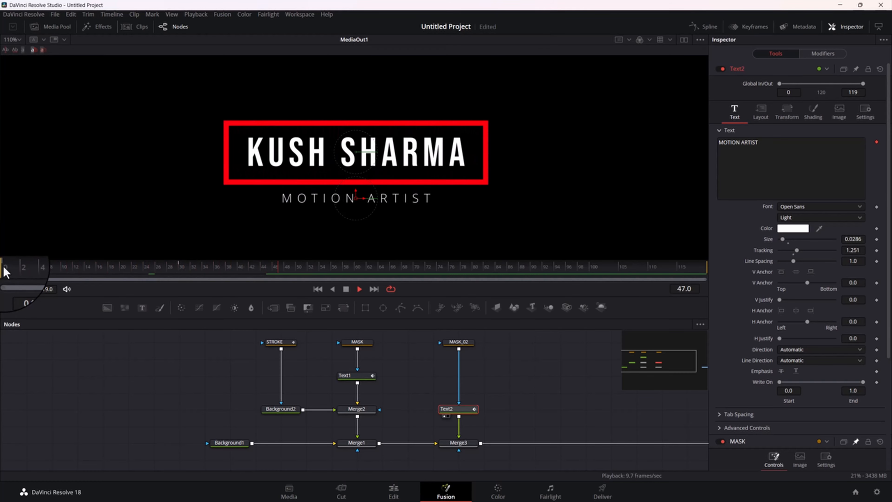
key(space)
Zoom the MediaOut1 viewer out to 55% and replay the whole title composition from frame 0
scroll(425, 179, down, 5)
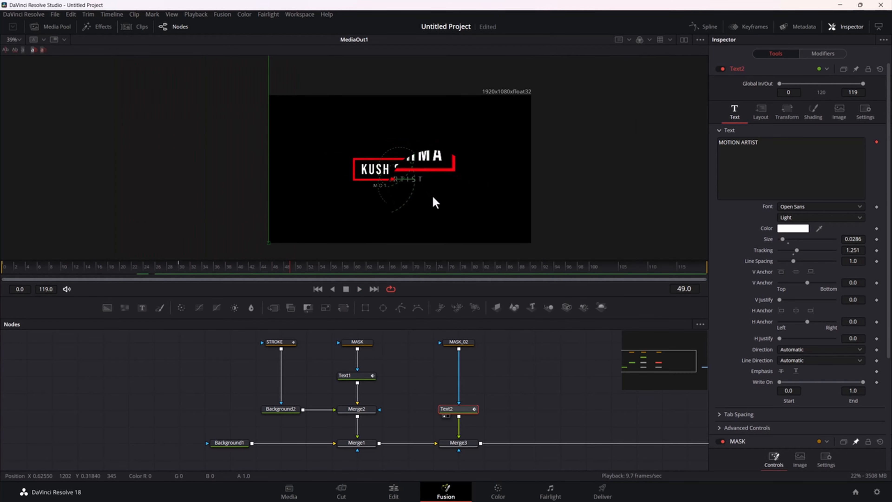
scroll(436, 197, up, 3)
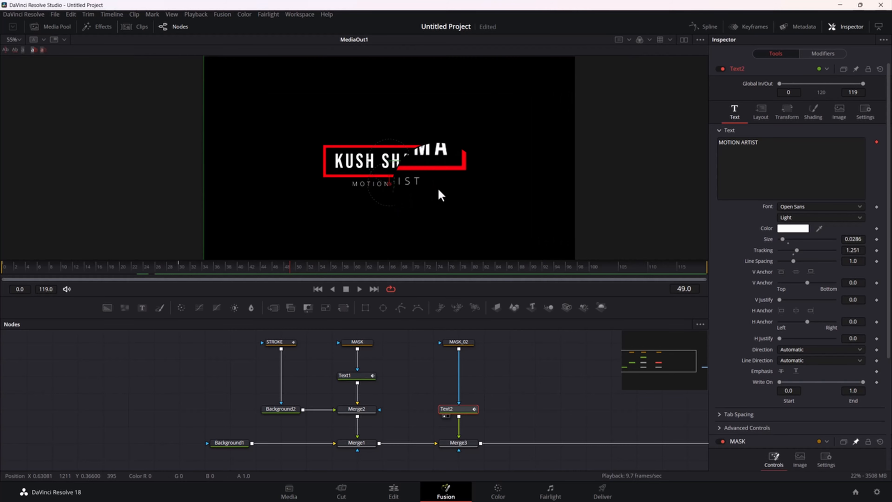
scroll(438, 190, down, 3)
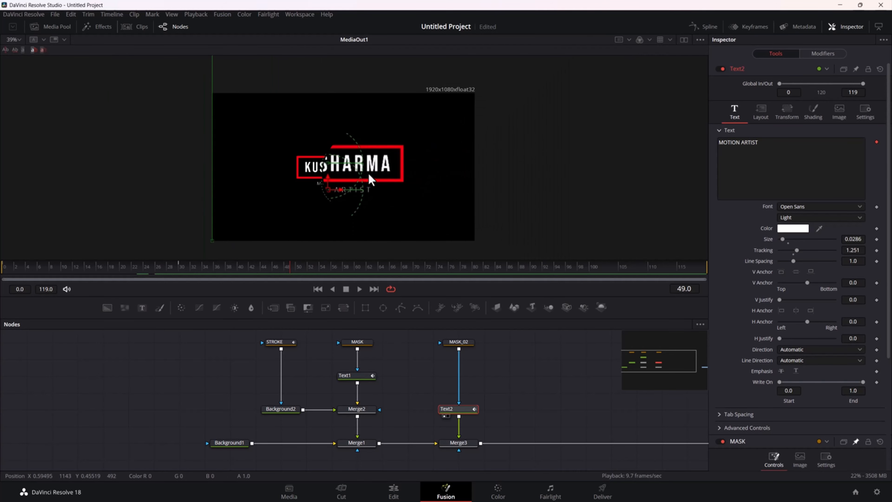
scroll(370, 179, up, 3)
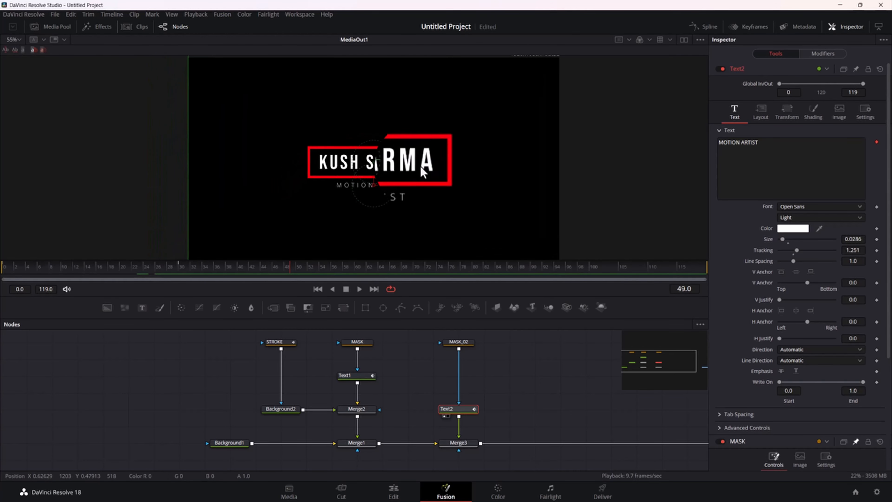
drag(288, 267, 2, 268)
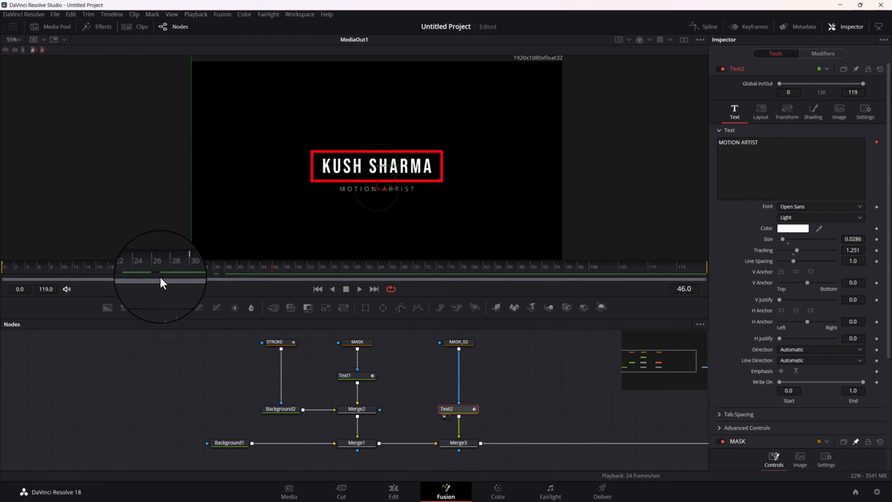
Open the Spline editor, give the node graph more width beside it, and move MediaOut1 closer to Merge3
click(704, 29)
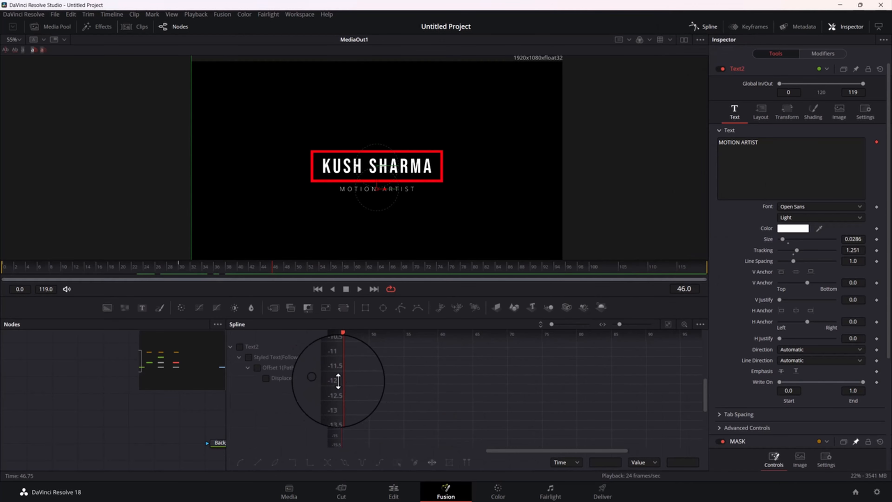
drag(229, 325, 417, 325)
drag(143, 389, 50, 390)
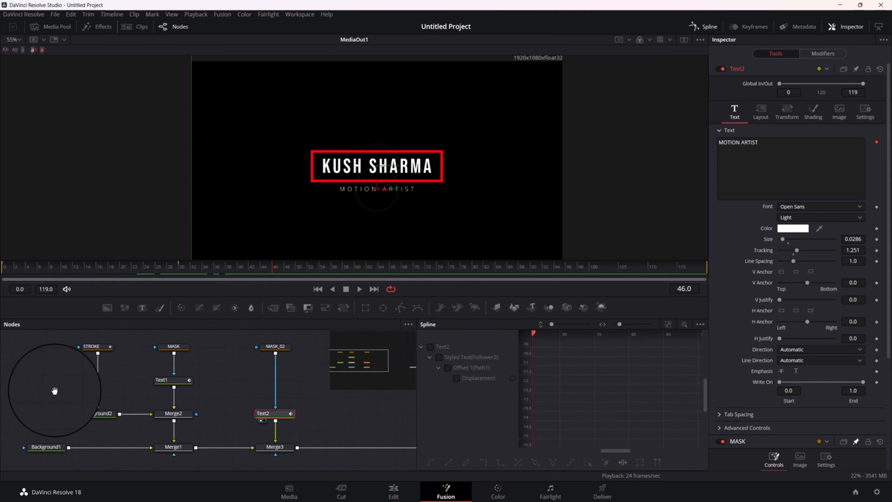
scroll(150, 397, down, 3)
scroll(151, 401, down, 2)
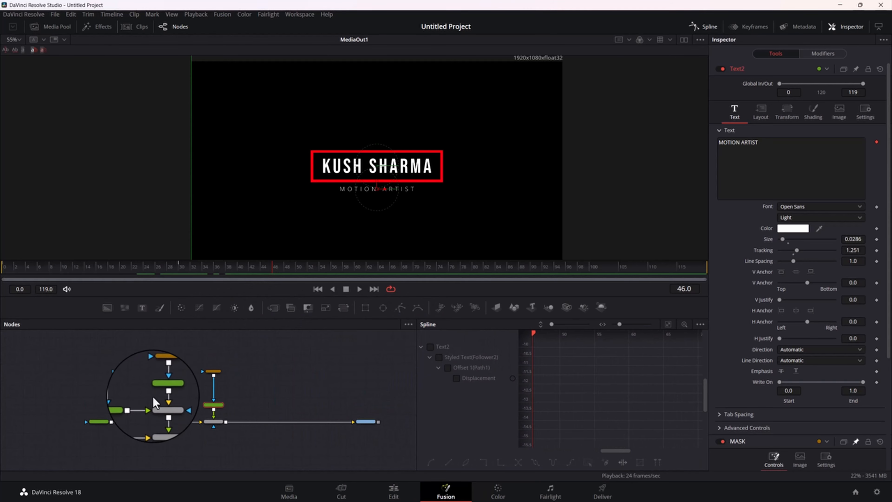
drag(368, 427, 268, 399)
scroll(235, 404, up, 3)
scroll(281, 408, up, 3)
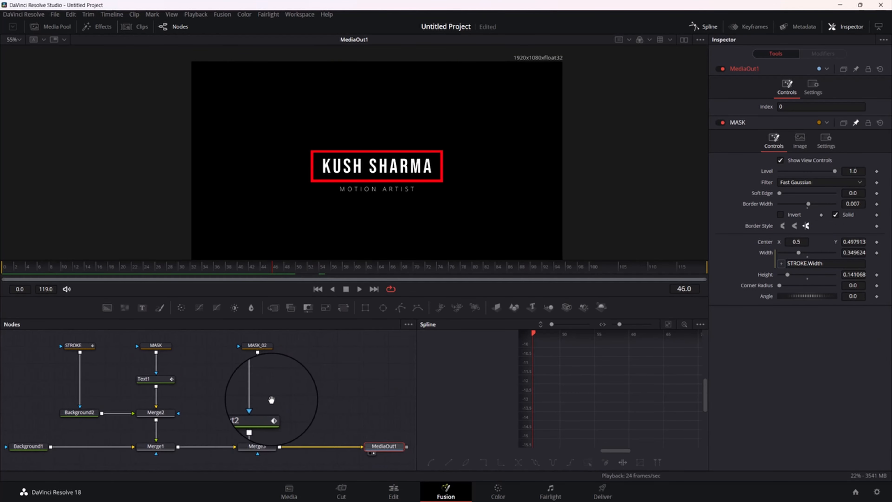
Select Text1 and switch the Spline editor to Show All and back to Show Only Selected
click(155, 382)
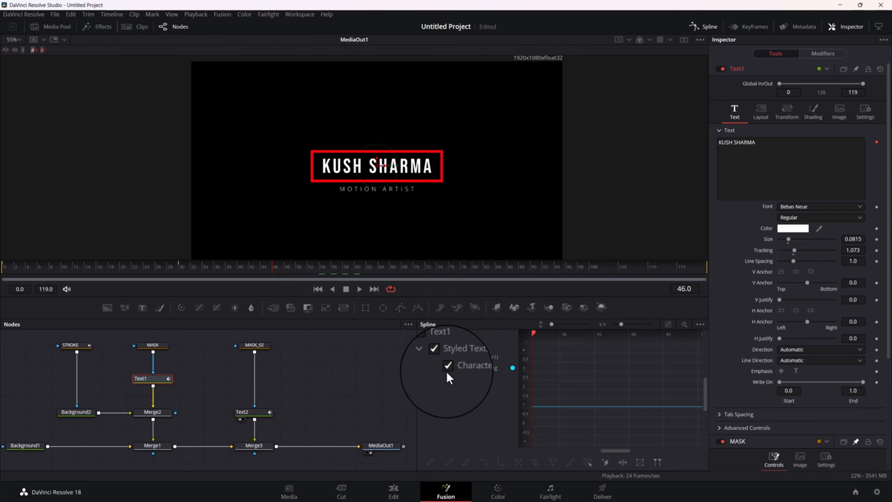
click(700, 324)
click(646, 355)
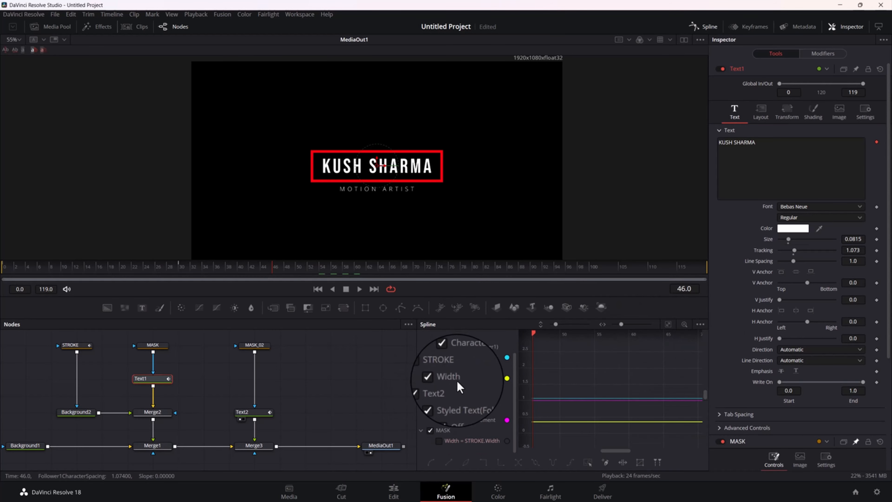
scroll(480, 369, up, 1)
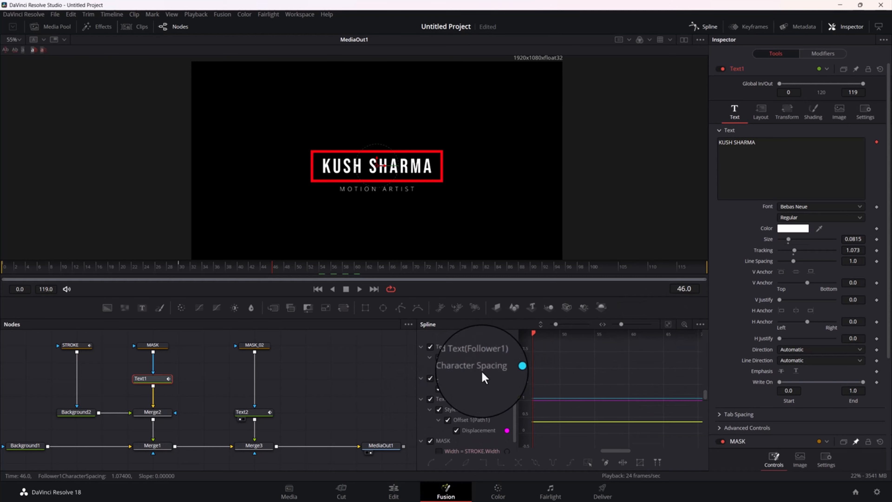
click(701, 327)
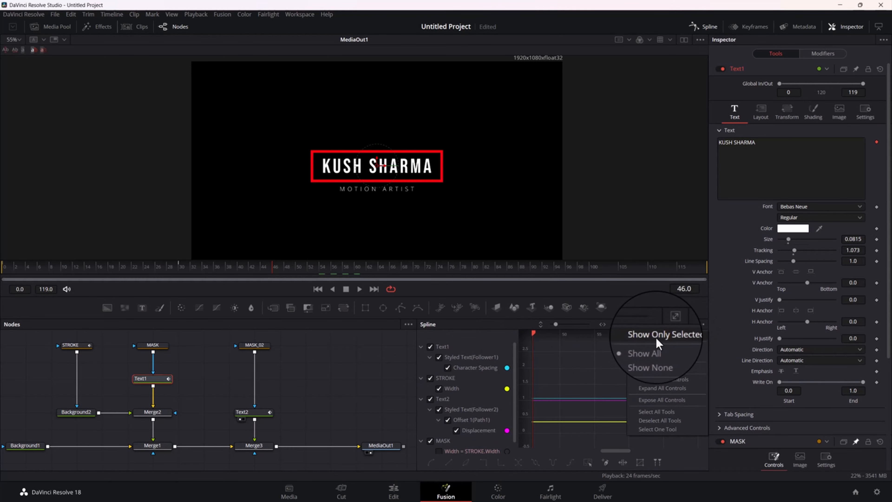
click(672, 338)
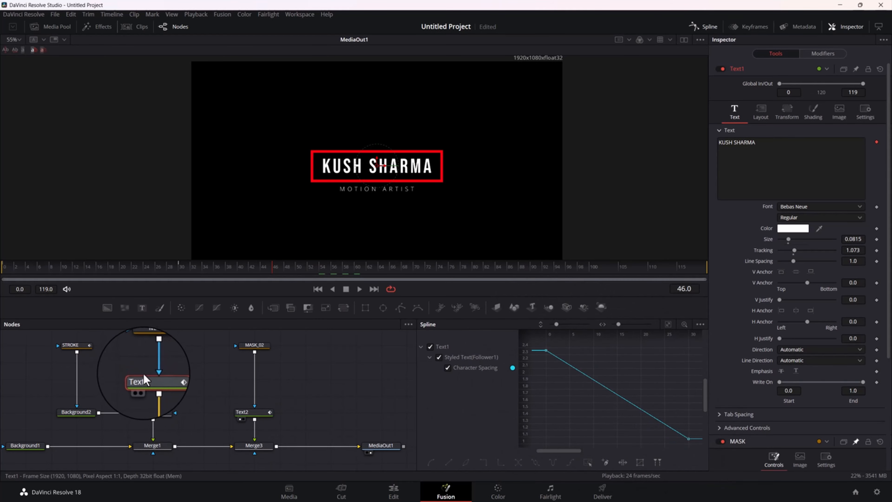
Hide the Inspector, fit Text1's Character Spacing curve in the Spline editor, and smooth both of its keyframes
click(845, 26)
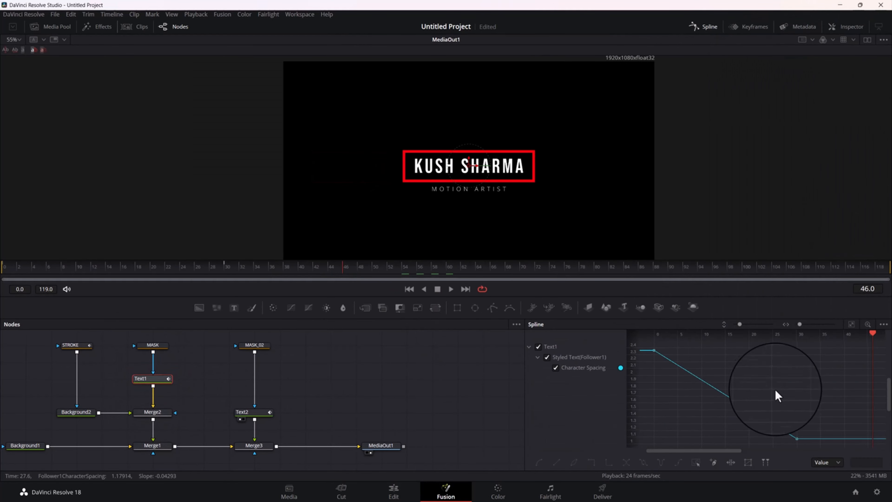
click(852, 325)
drag(651, 344, 874, 446)
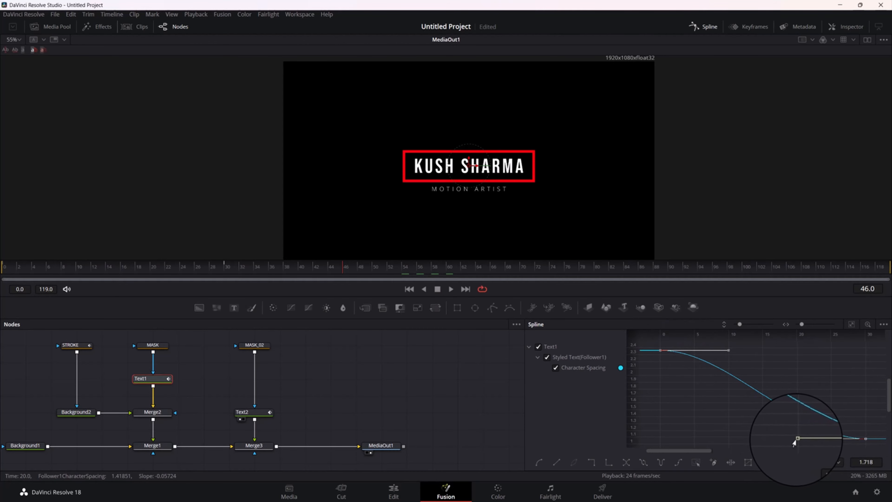
Stretch the end keyframe's handle horizontally back to about frame 0 and the first keyframe's handle out to about frame 15
drag(797, 440, 659, 441)
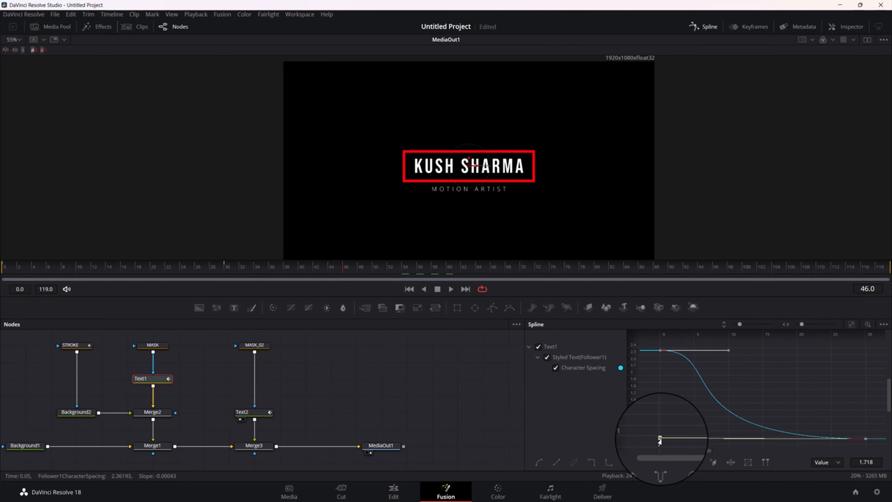
drag(660, 440, 661, 447)
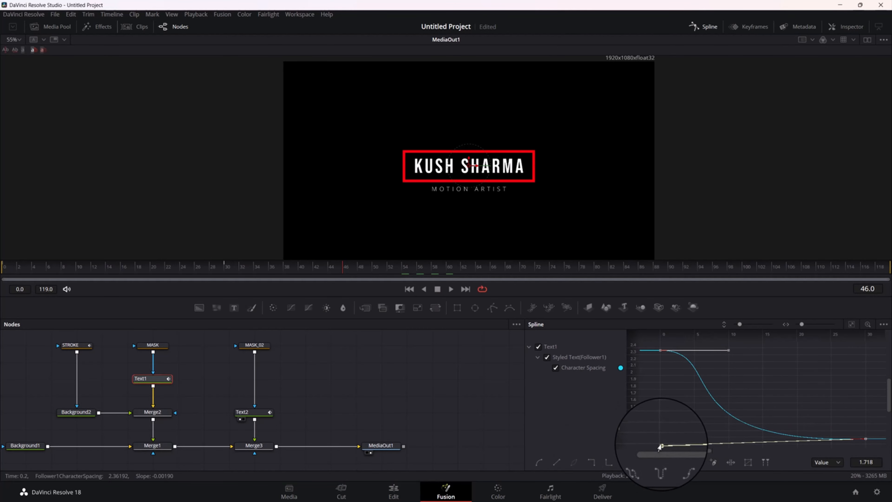
drag(662, 447, 660, 443)
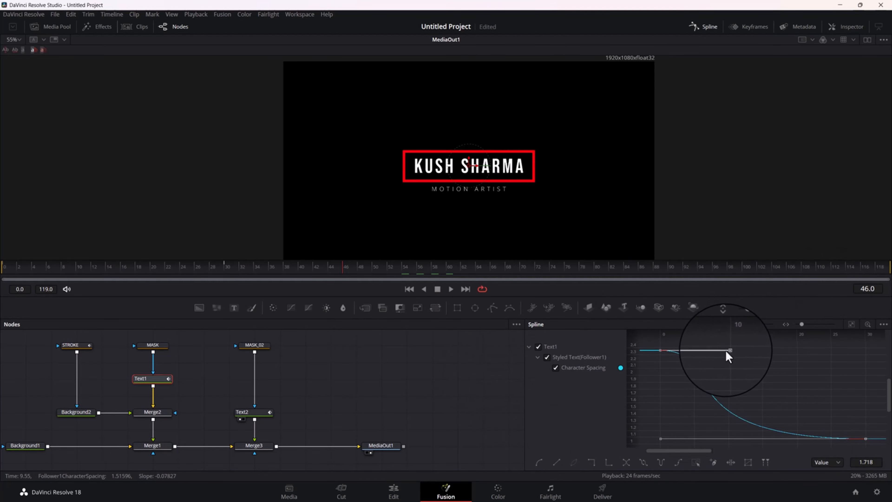
drag(735, 353, 745, 351)
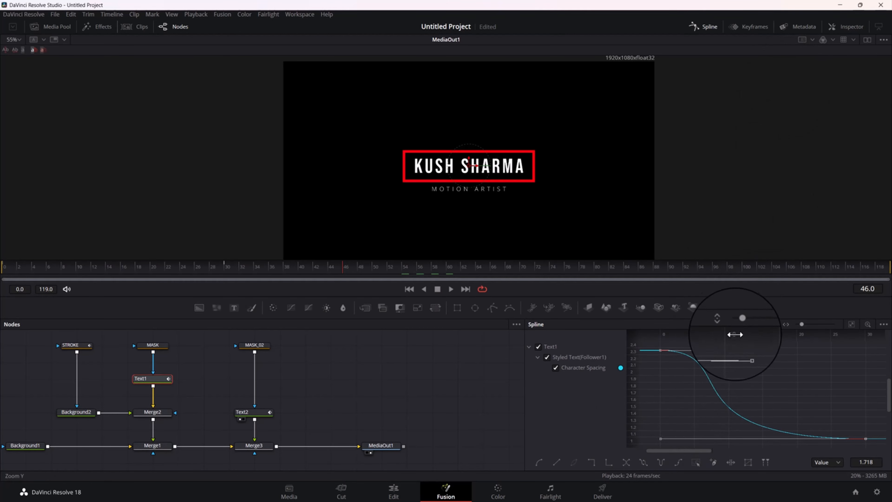
drag(745, 353, 760, 351)
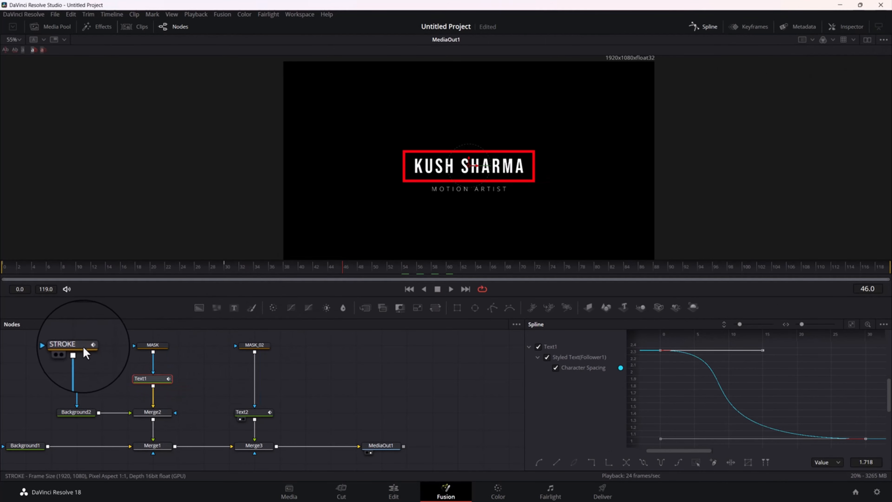
Smooth both keyframes of STROKE's Width curve and stretch the end handle back to frame 0 and the first handle to about frame 15
drag(93, 352, 118, 363)
click(104, 355)
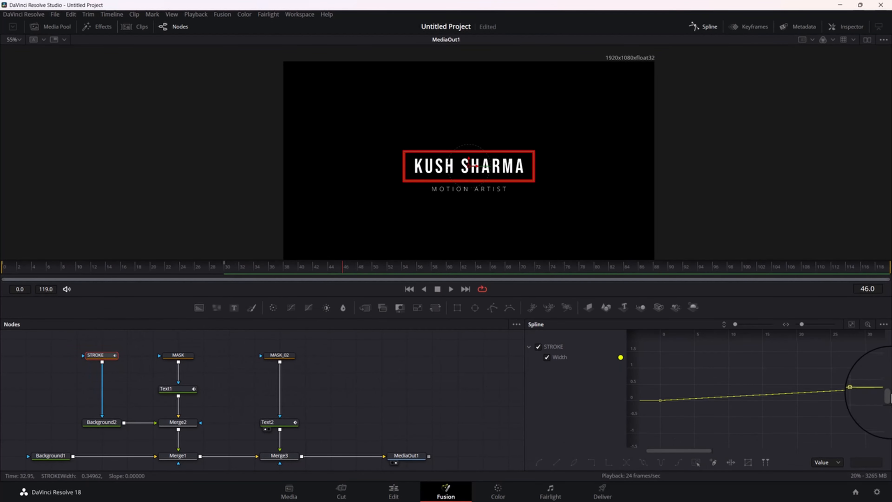
click(852, 324)
drag(874, 352, 649, 452)
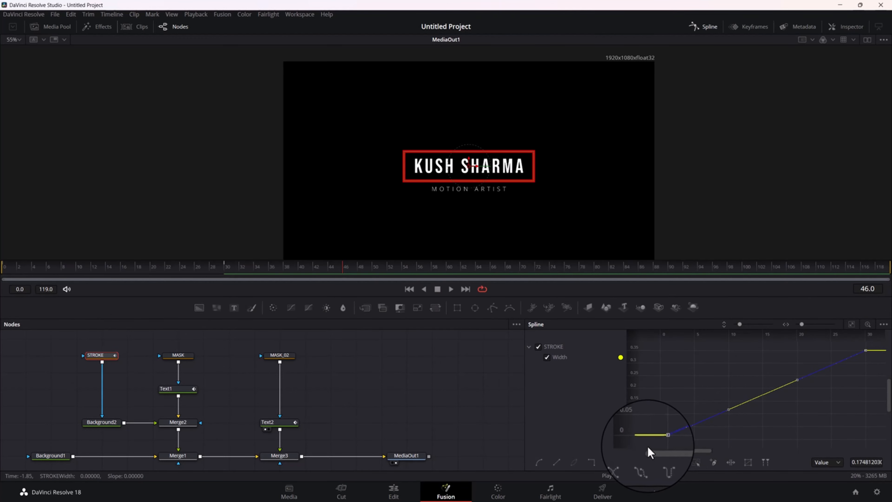
key(s)
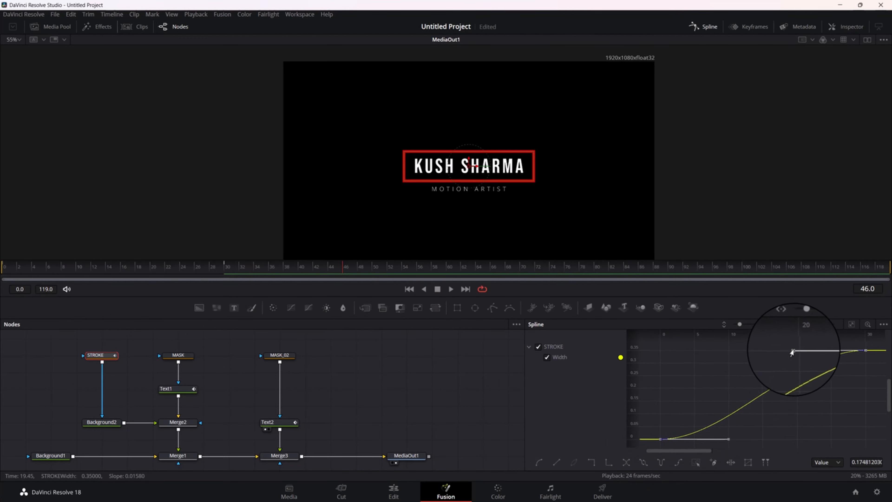
drag(793, 353, 660, 353)
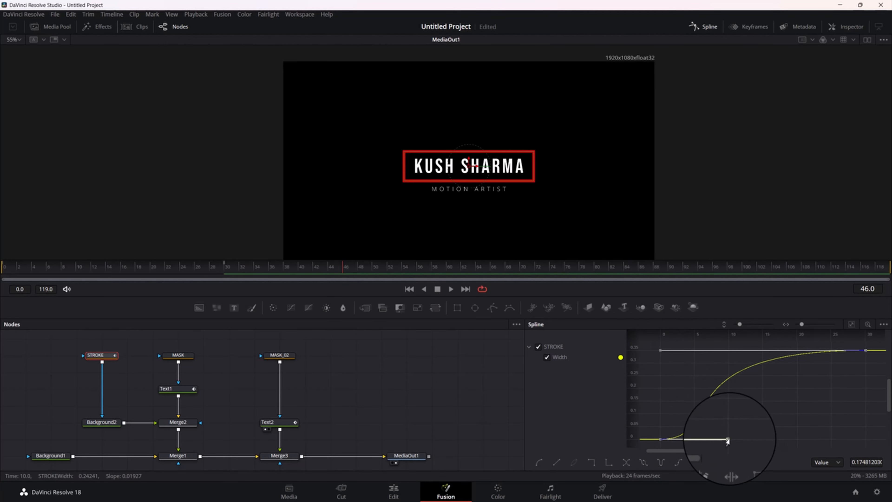
drag(732, 440, 767, 437)
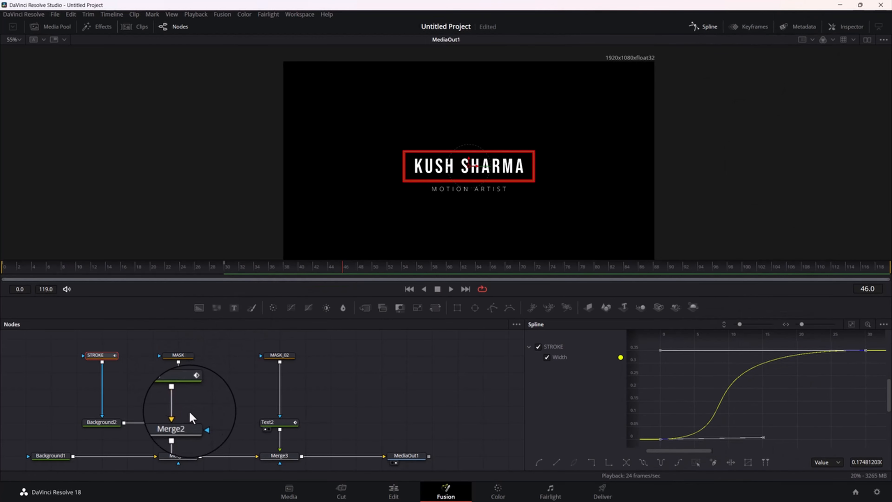
Smooth Text2's Displacement keyframes, fit the curve, and stretch the end handle back to frame 0 and the first handle to about frame 15
click(279, 424)
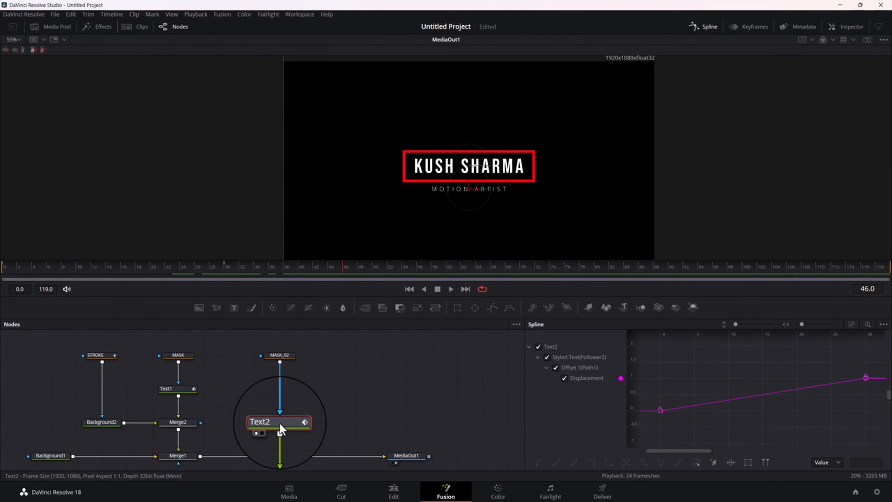
drag(878, 374, 649, 425)
key(s)
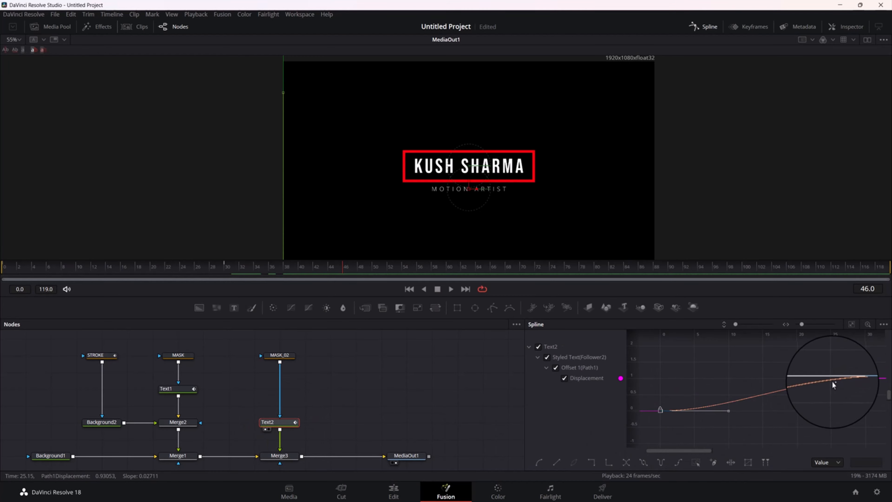
click(852, 324)
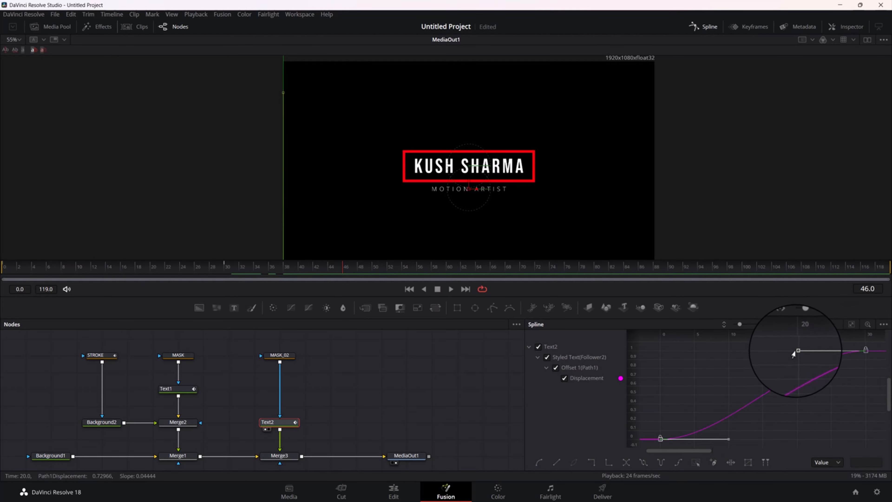
drag(796, 353, 661, 355)
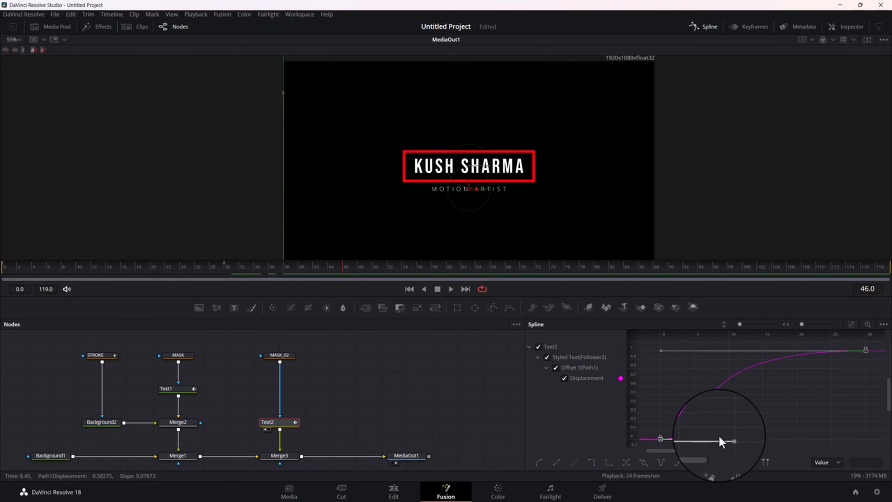
drag(729, 439, 761, 439)
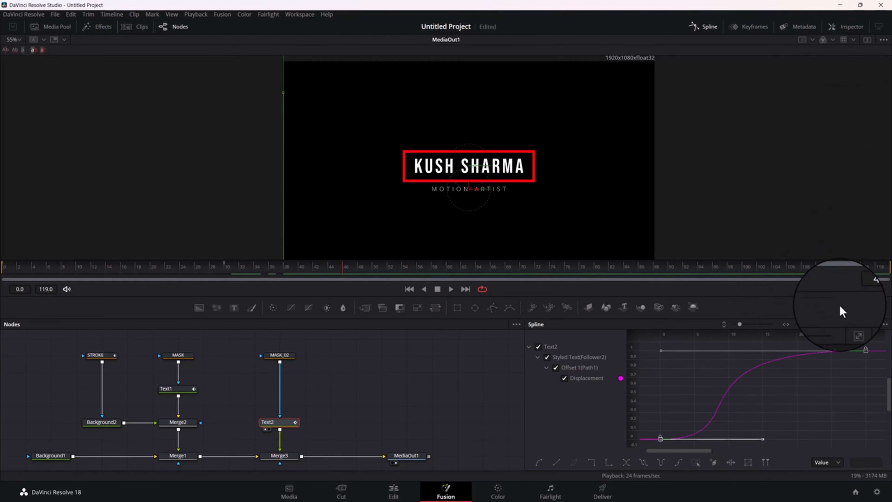
Close the Spline editor, play the title animation from frame 0, and deselect Text2
click(704, 28)
drag(416, 364, 564, 369)
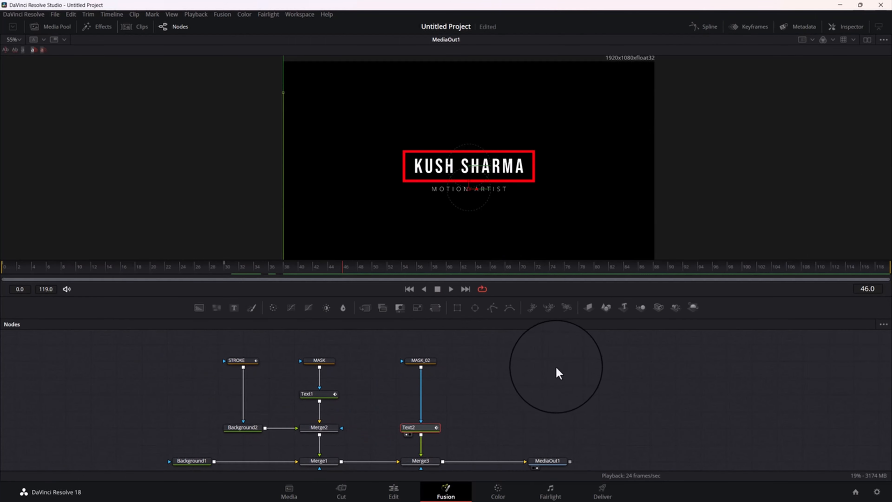
click(3, 271)
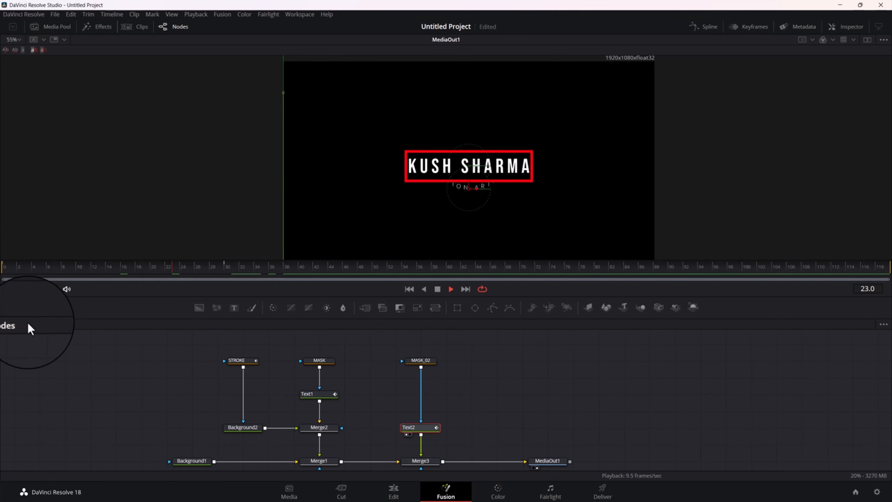
key(space)
click(509, 394)
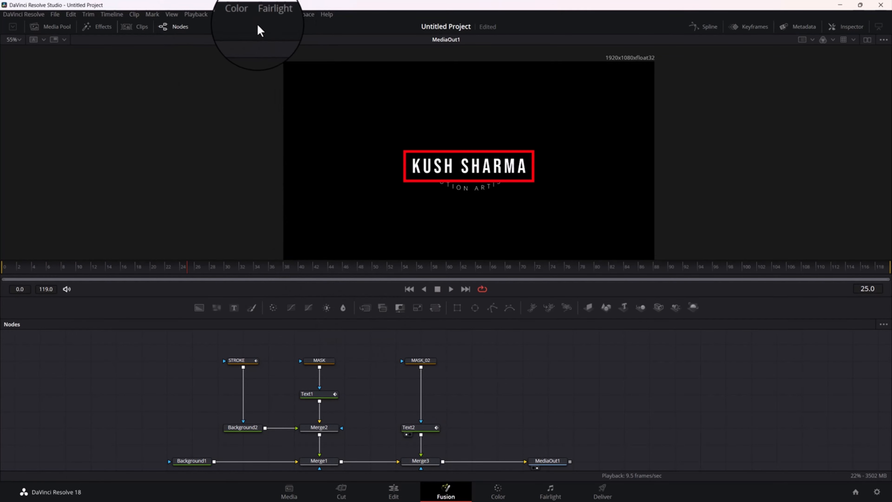
Render the composition's full range from frame 0 to 119 and dismiss the completion message
click(222, 15)
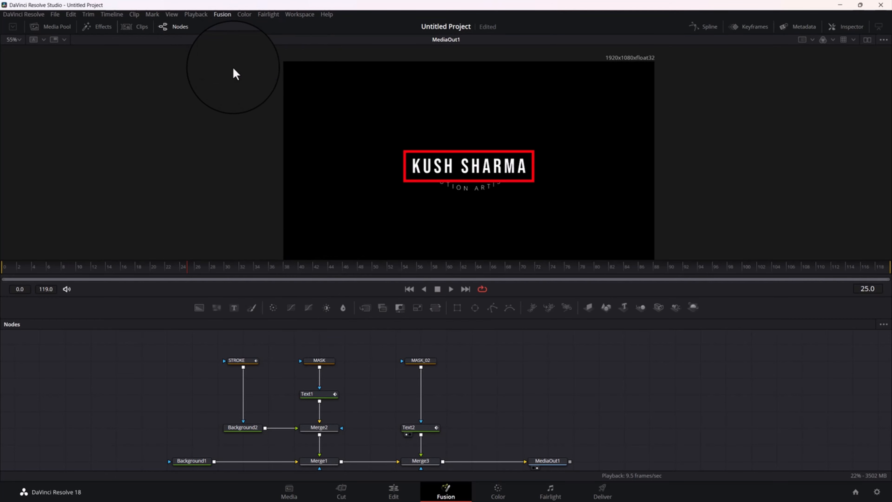
click(234, 68)
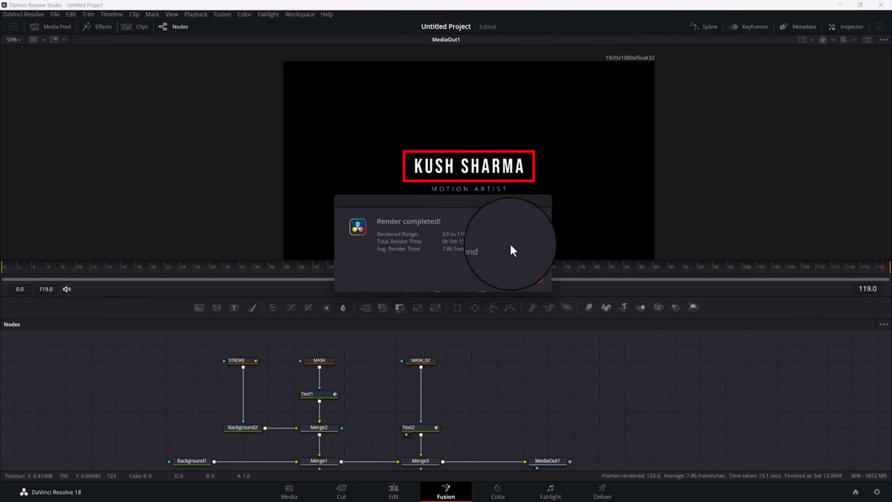
click(523, 280)
Play the rendered title animation twice from frame 0, stop at frame 54, and enlarge the viewer to 110% to check the result
drag(77, 272, 1, 275)
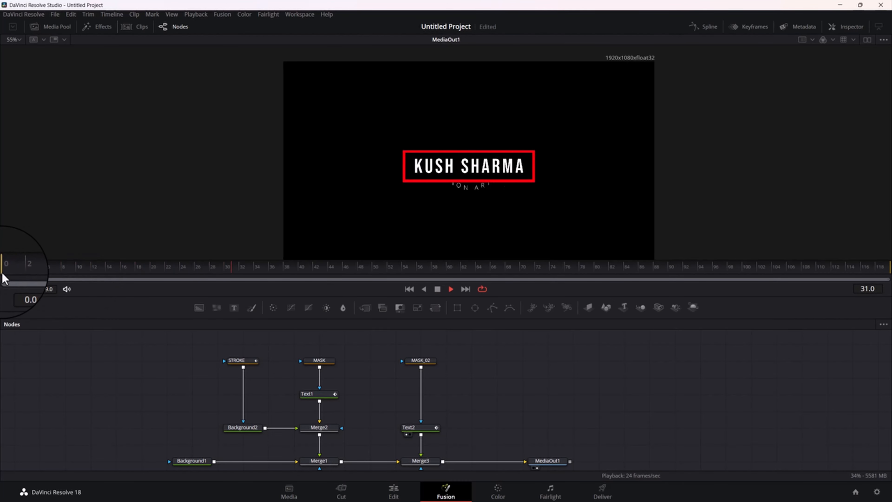
key(space)
drag(126, 271, 1, 271)
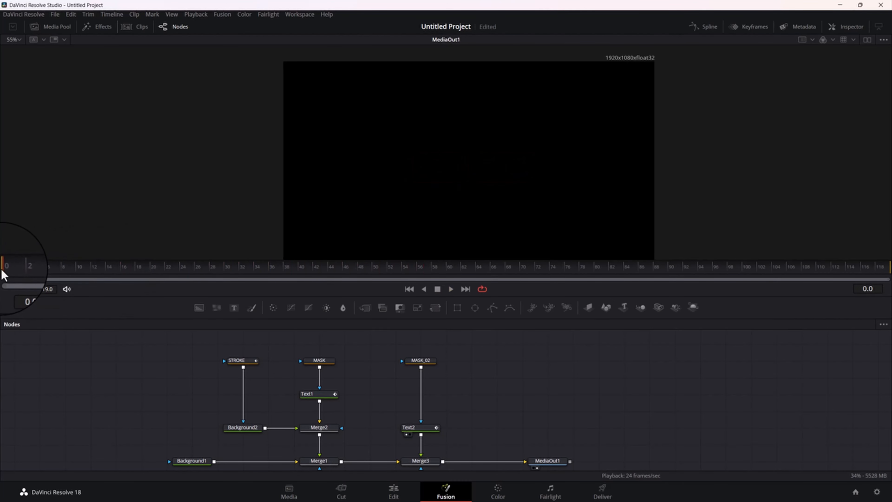
key(space)
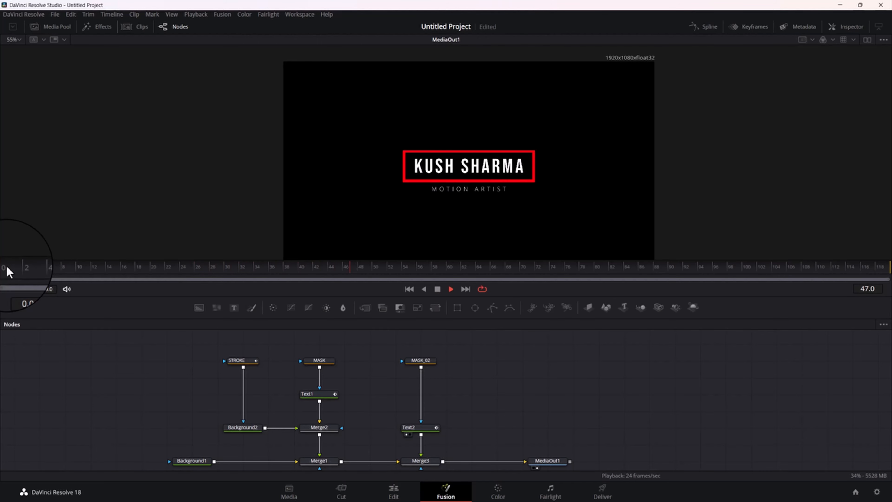
key(space)
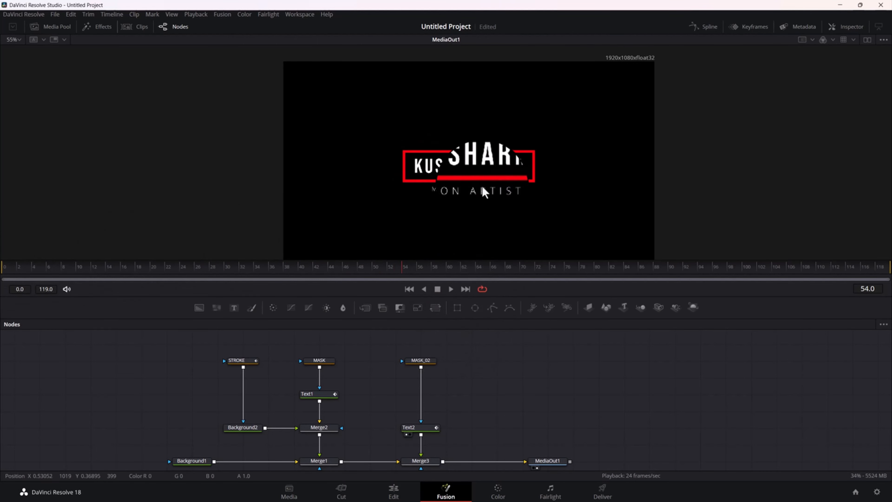
scroll(484, 193, up, 2)
scroll(492, 197, up, 3)
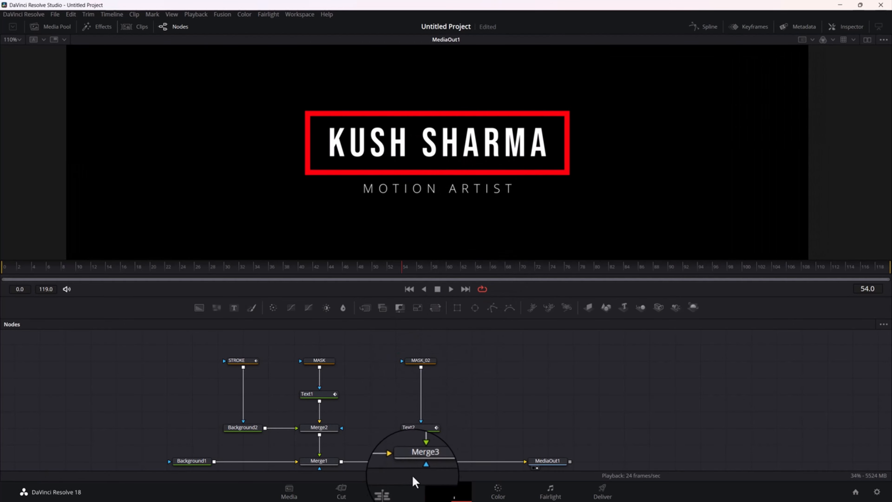
Open the Keyframes editor for Text2 and move the playhead to frame 46
click(421, 432)
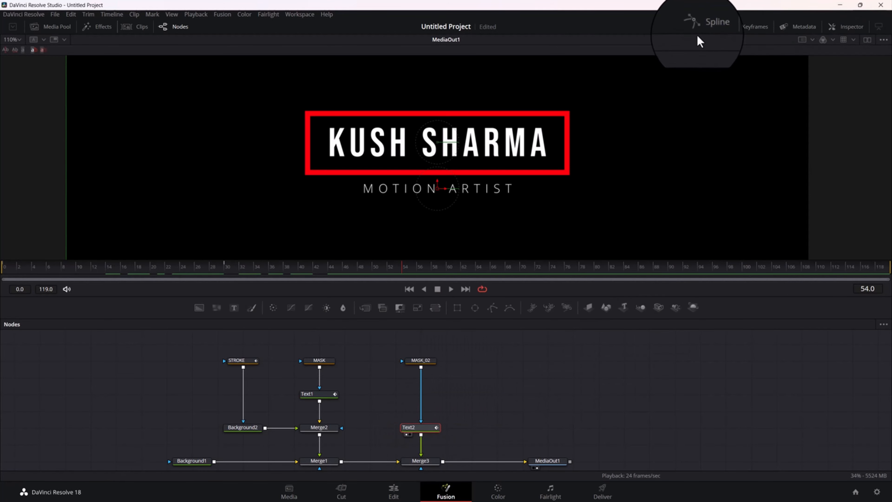
click(741, 28)
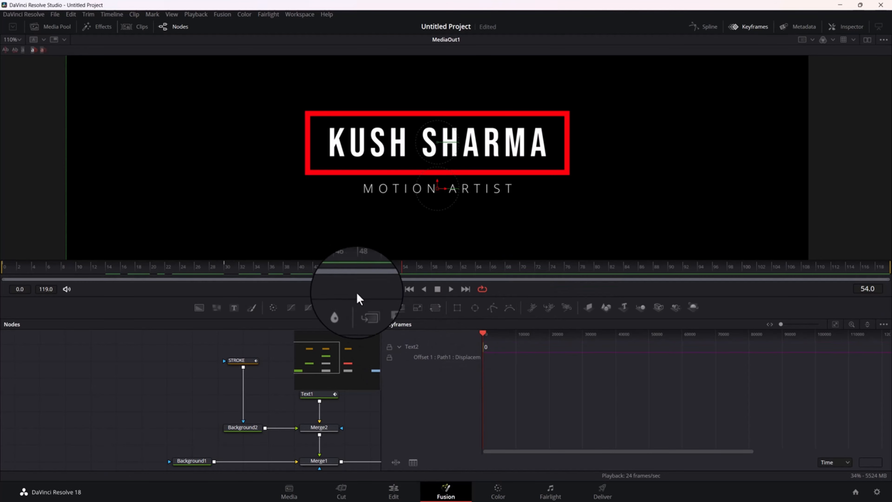
mouse_move(364, 267)
mouse_down()
mouse_move(91, 278)
mouse_move(317, 287)
mouse_move(350, 284)
mouse_move(354, 263)
mouse_move(369, 276)
mouse_up()
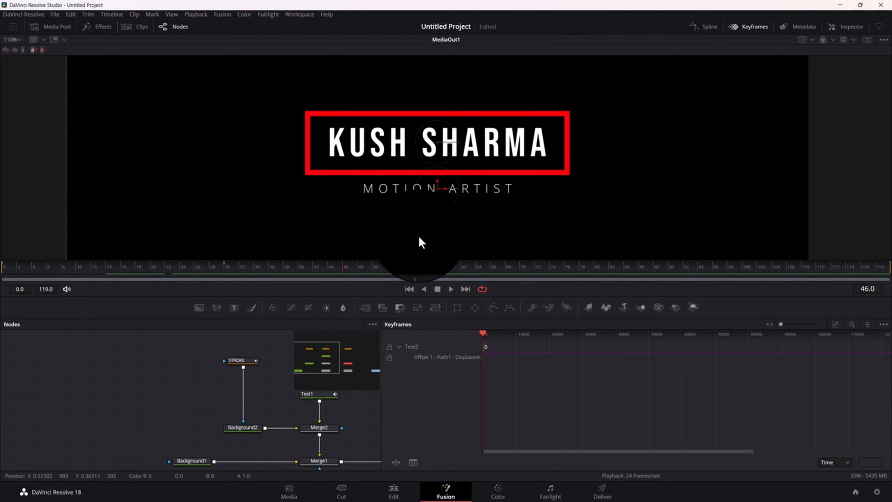
drag(272, 409, 150, 405)
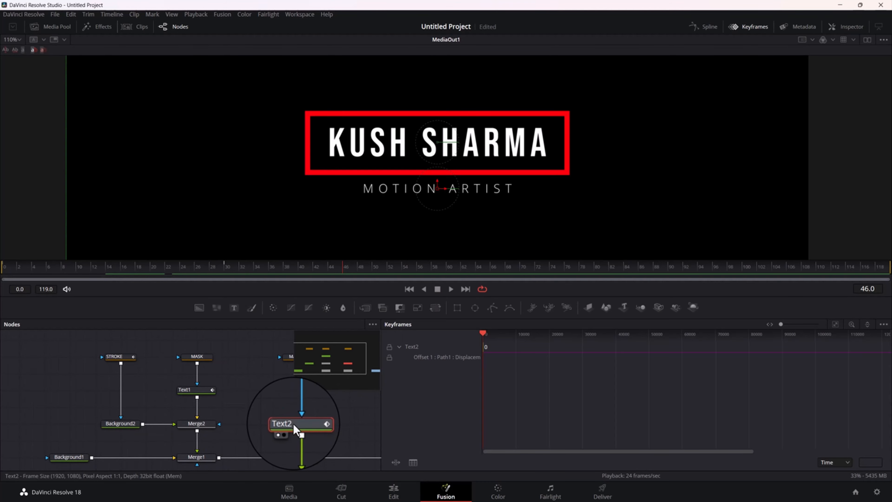
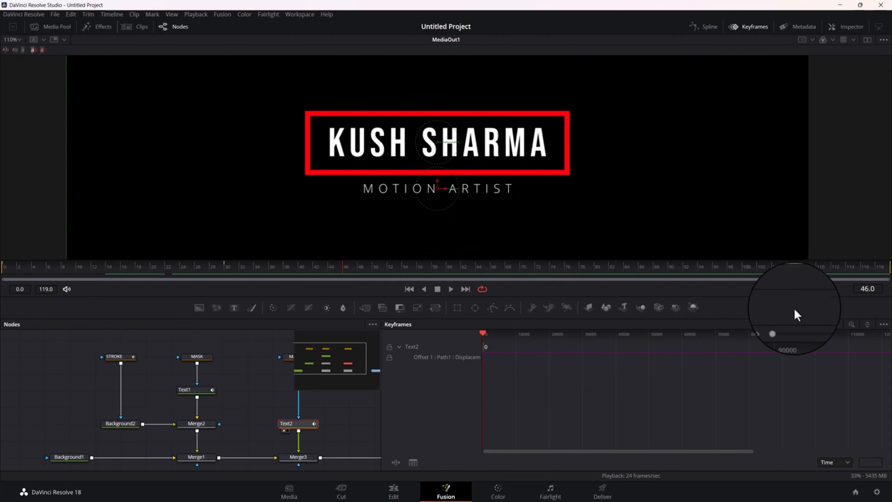
Move Text2's second Offset keyframe to frame 15 and close the Keyframes editor
click(836, 326)
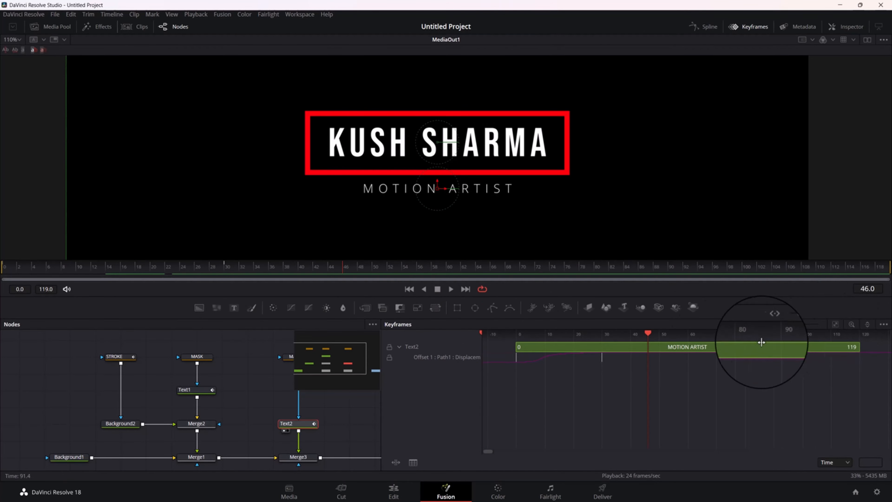
drag(599, 359, 560, 357)
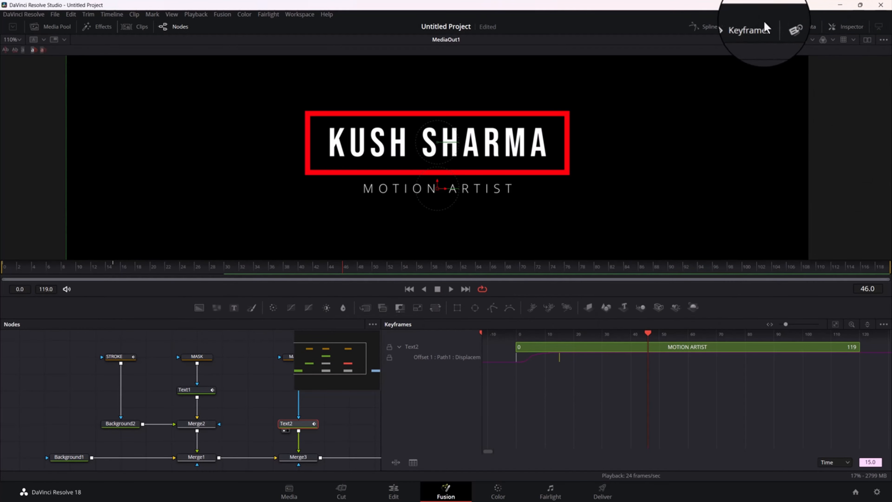
click(757, 33)
Replay the title animation from frame 0, stop at frame 35, and zoom the viewer out to 55%
click(2, 267)
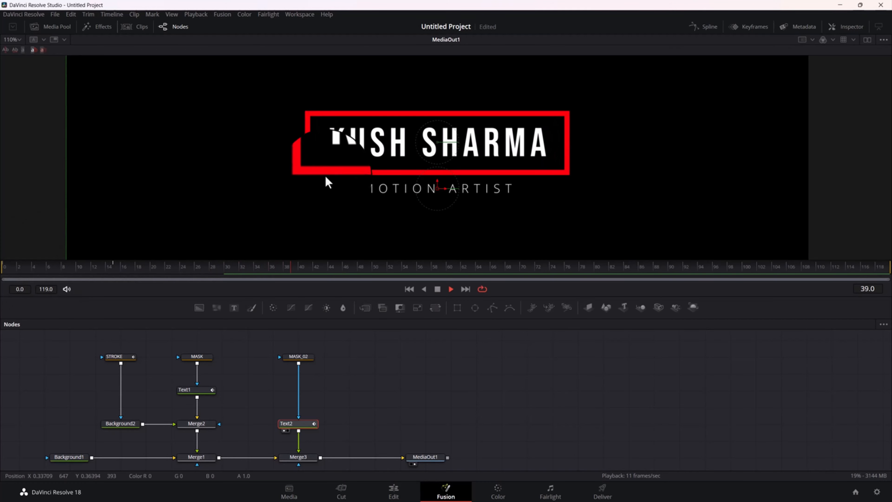
key(space)
click(2, 278)
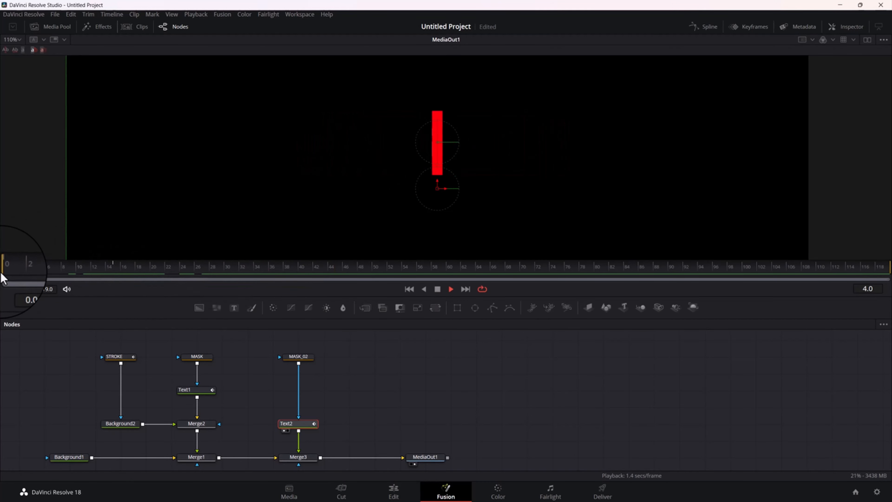
click(60, 270)
click(3, 269)
key(space)
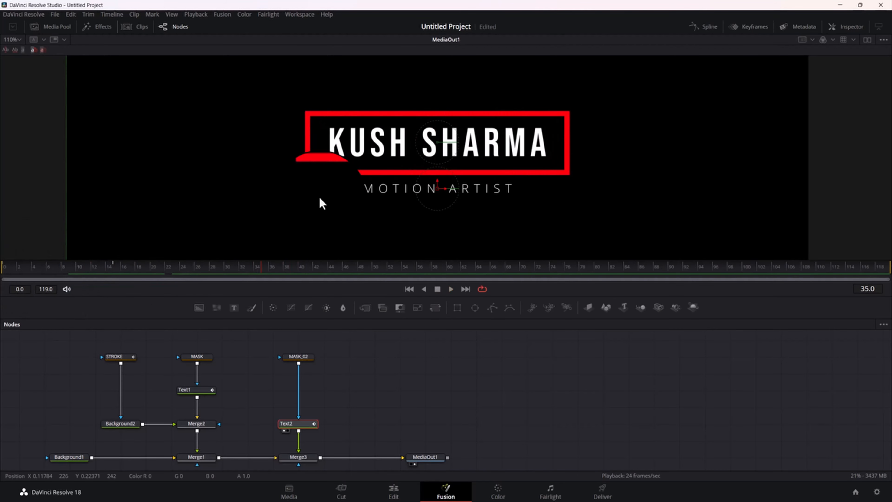
scroll(440, 167, down, 3)
scroll(440, 167, up, 1)
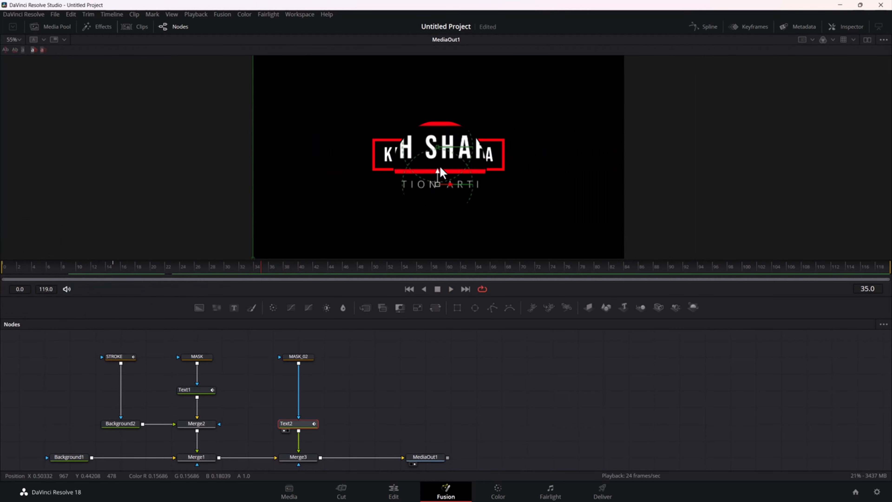
Move MediaOut1 farther away from Merge3 and insert a new Merge node between them
drag(375, 361, 512, 351)
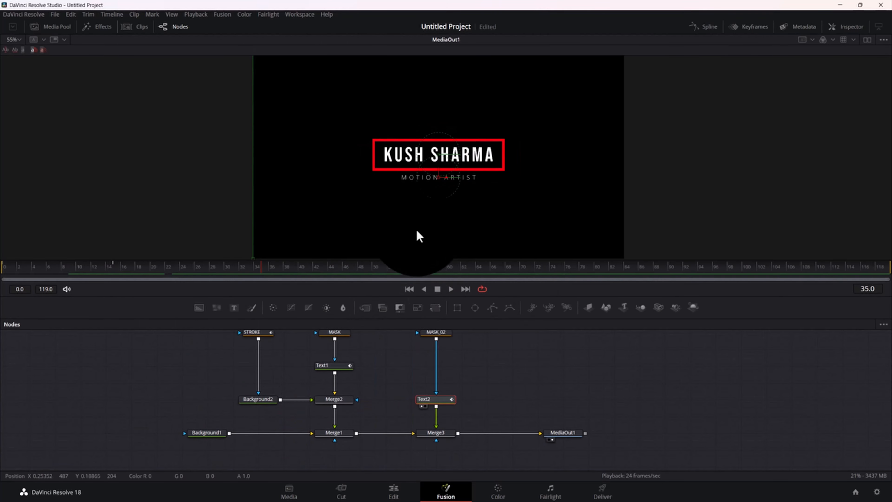
drag(563, 434, 713, 436)
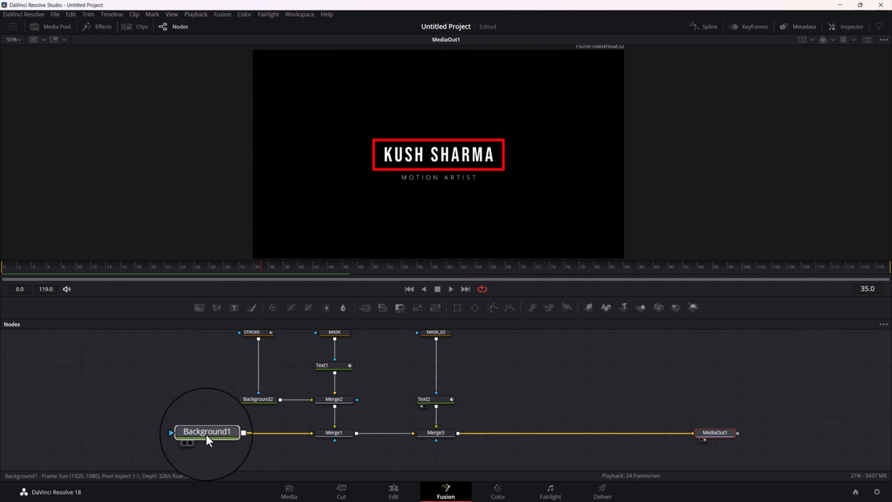
click(127, 429)
mouse_move(512, 406)
mouse_down()
mouse_move(416, 393)
mouse_move(467, 400)
mouse_move(473, 387)
mouse_up()
click(354, 427)
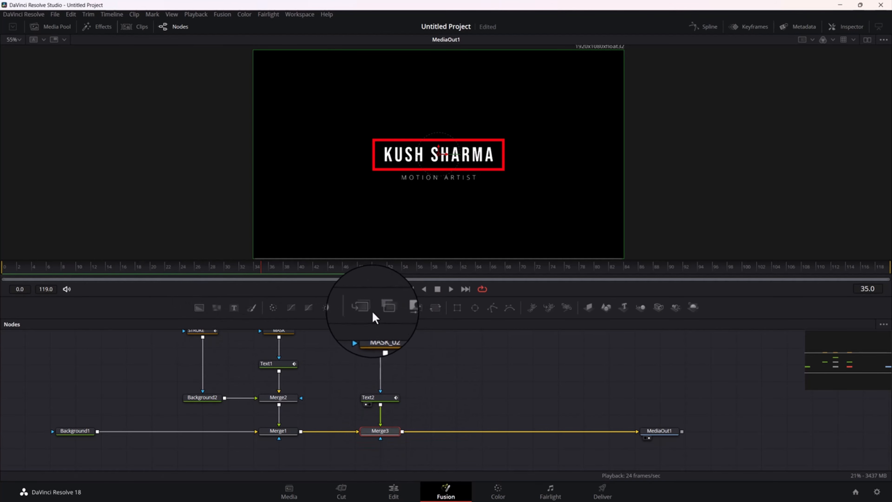
drag(365, 309, 479, 436)
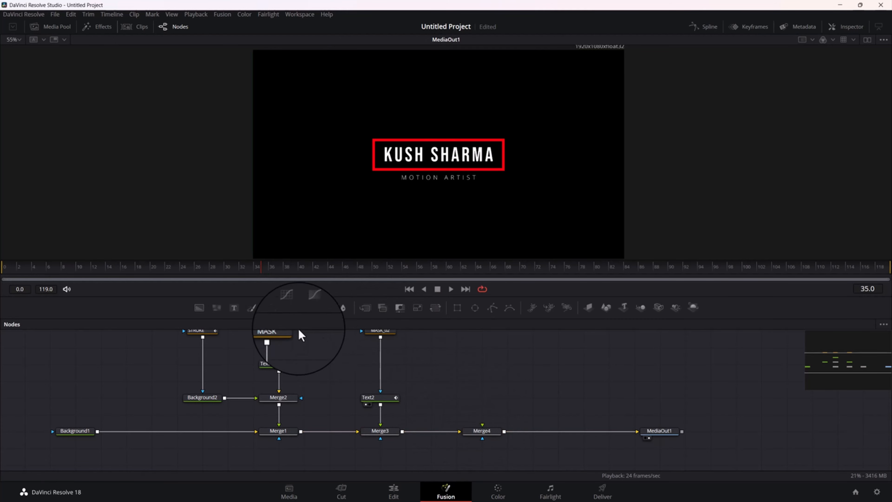
Add a Background node below Merge4 and connect its output to Merge4
click(200, 309)
drag(505, 400, 484, 468)
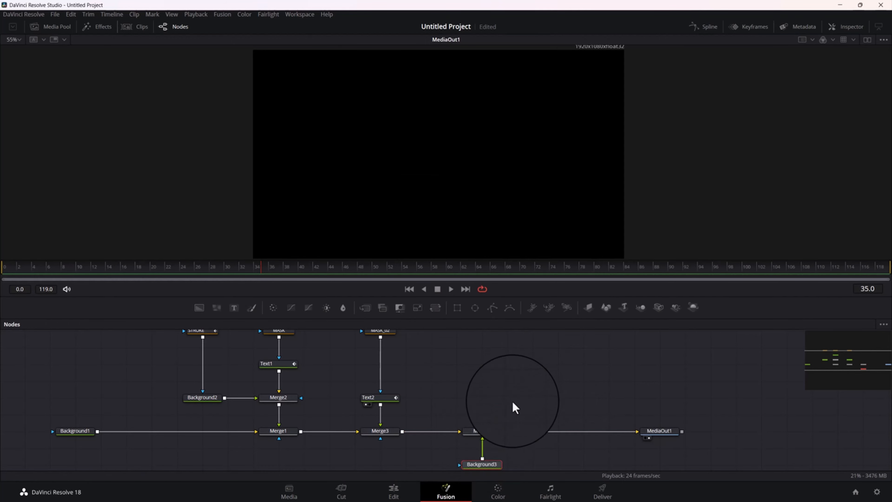
drag(513, 402, 520, 366)
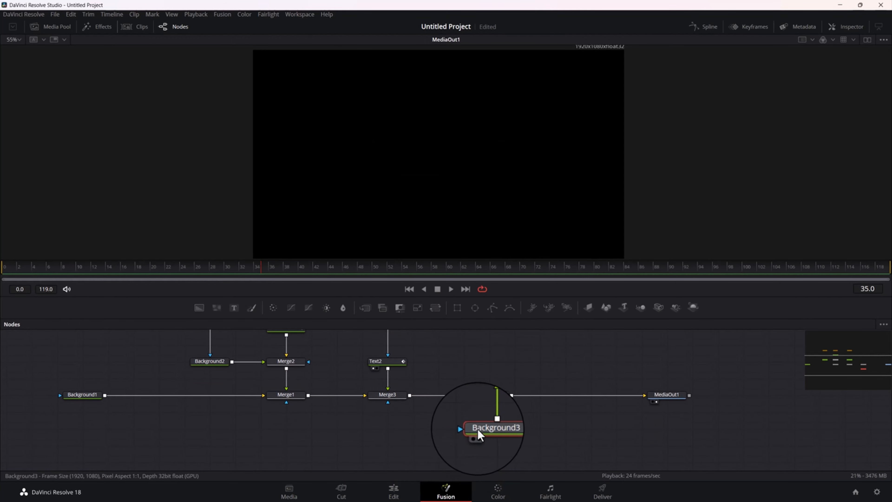
Swap Merge4's foreground and background inputs so the title is layered over Background3
click(493, 397)
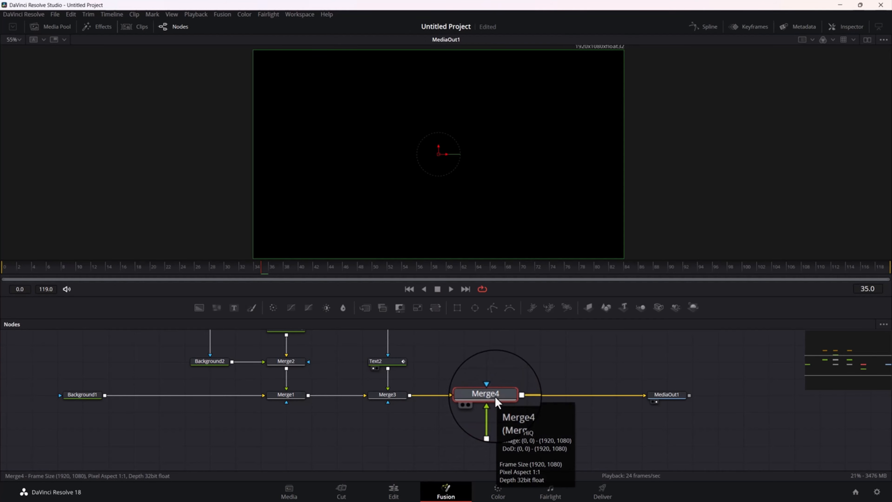
key(ctrl+t)
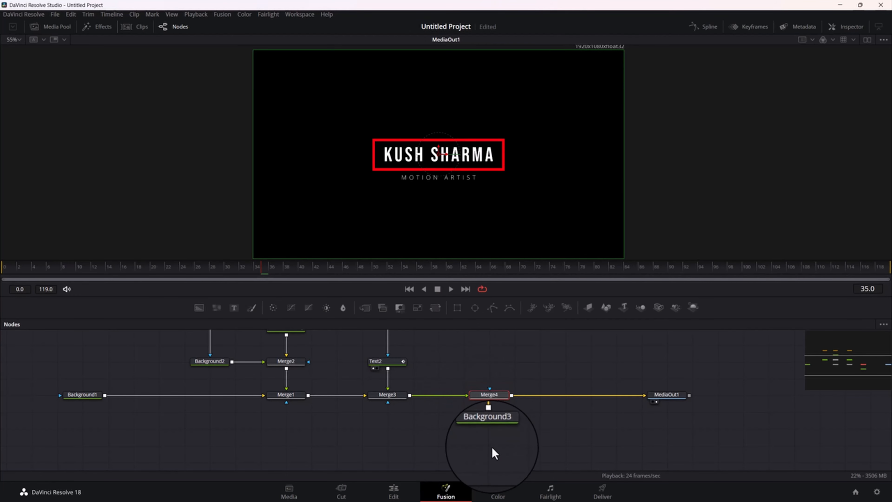
drag(496, 453, 496, 429)
drag(230, 442, 242, 450)
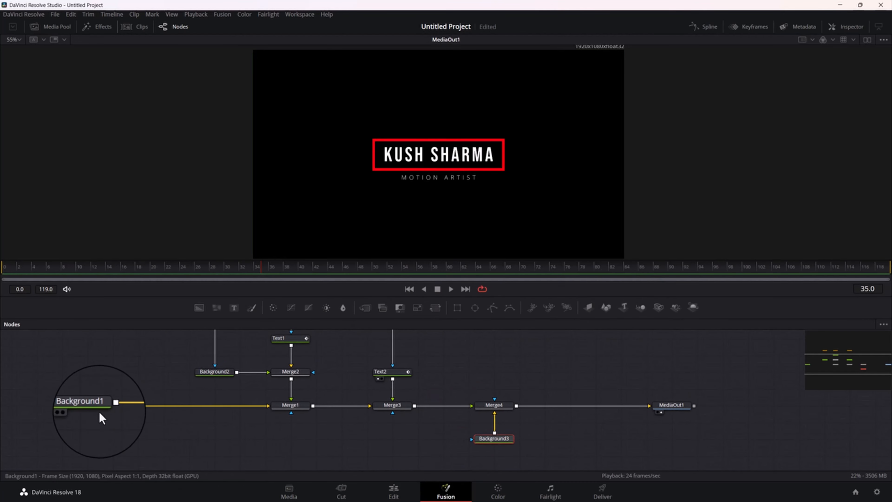
Open the Inspector for Background1, set its alpha to 0.0, and shift the node slightly closer to Merge1
click(93, 407)
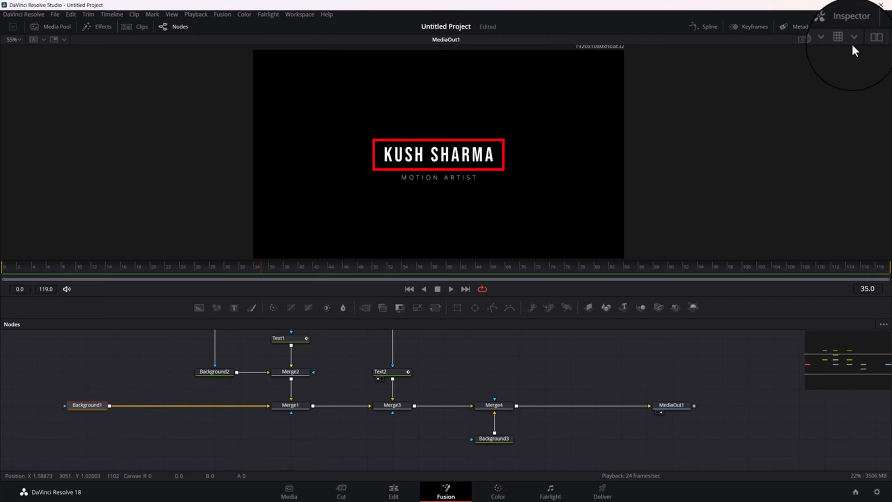
click(849, 28)
click(848, 26)
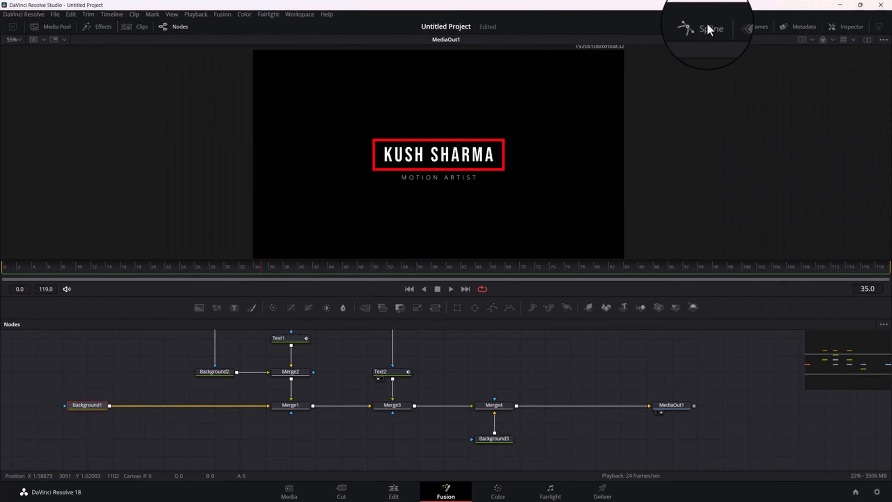
click(707, 27)
click(703, 27)
click(850, 27)
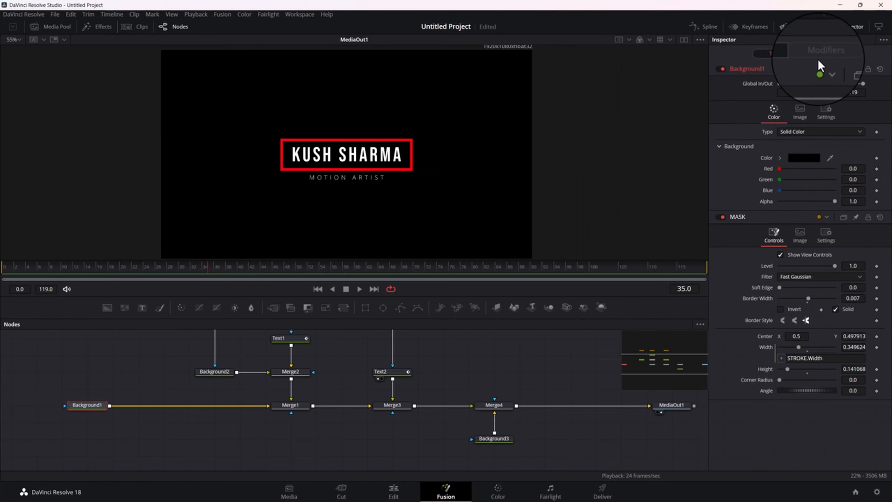
click(135, 424)
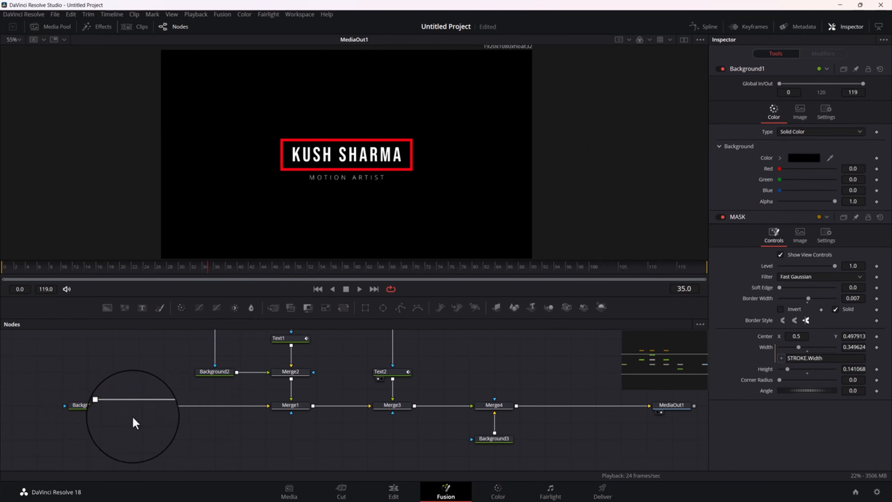
click(78, 407)
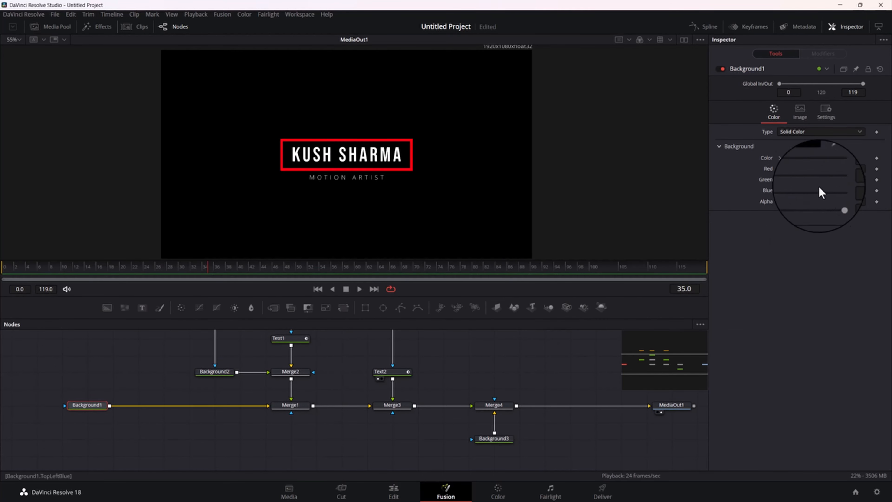
drag(832, 201, 712, 213)
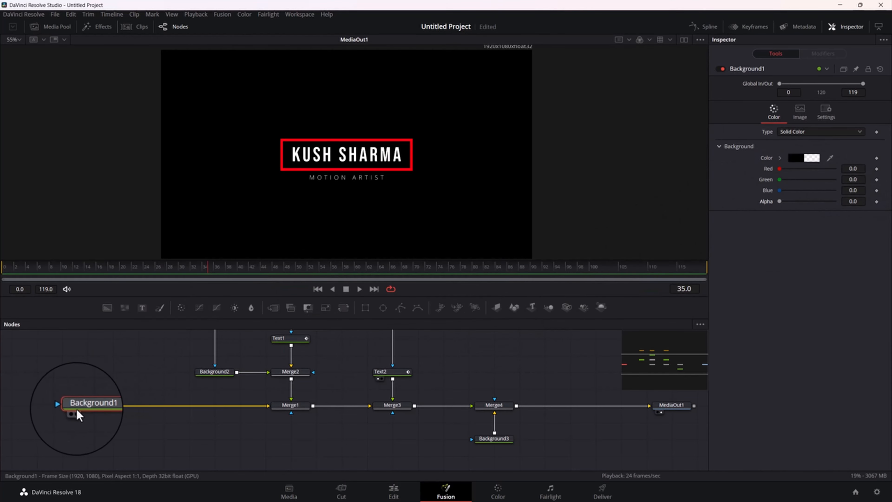
mouse_move(107, 405)
mouse_down()
mouse_move(129, 385)
mouse_move(98, 411)
mouse_up()
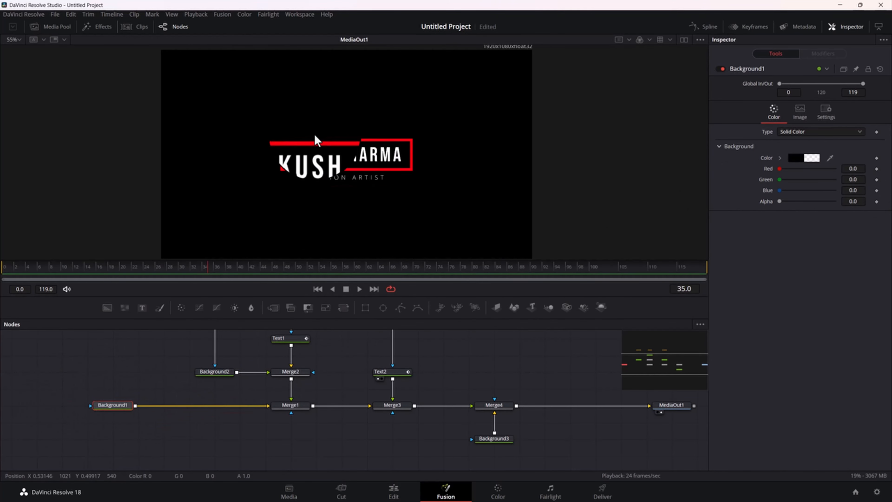
Set Background3's color to a dark grey with saturation 0.0 and value 0.063
drag(555, 361, 428, 366)
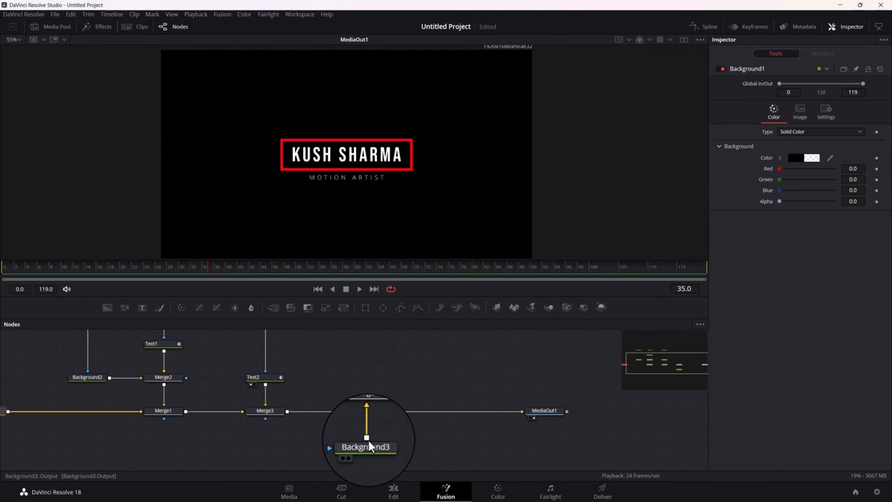
click(370, 446)
click(781, 159)
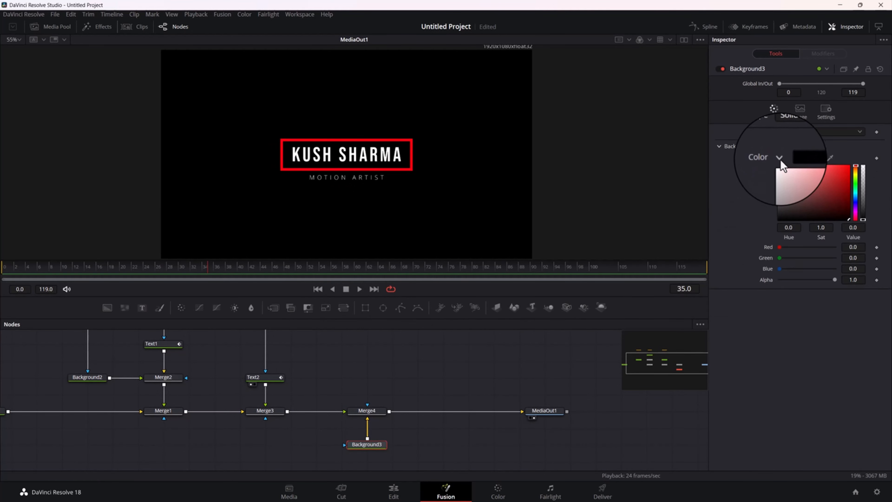
drag(798, 172, 755, 228)
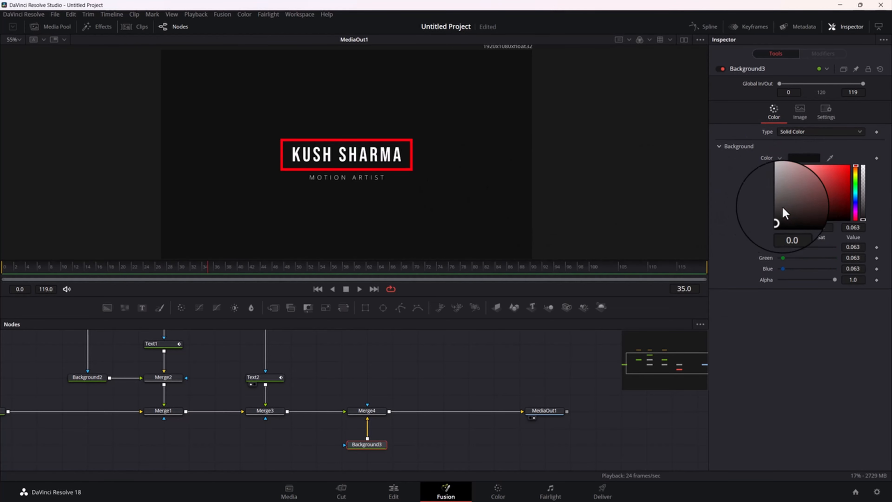
Move Background3 farther below Merge4 and shift Merge4 toward MediaOut1 to free space after Merge3
drag(478, 370, 525, 379)
drag(440, 426, 485, 404)
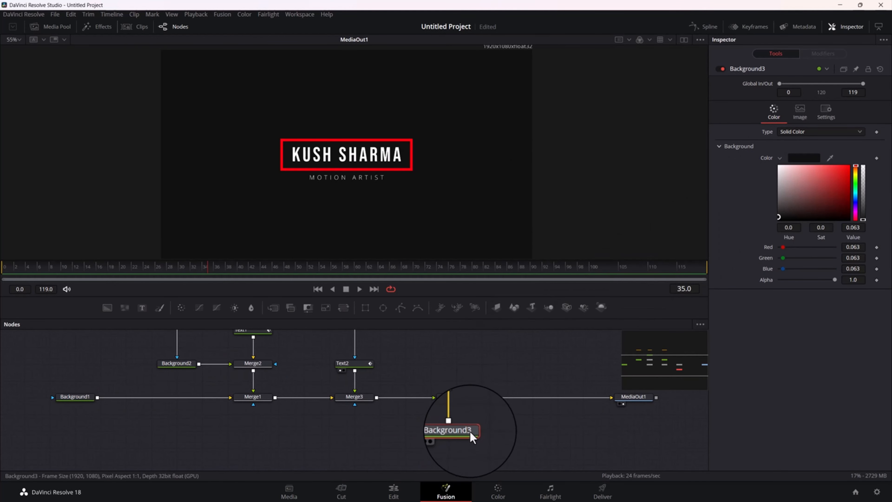
drag(466, 436, 466, 468)
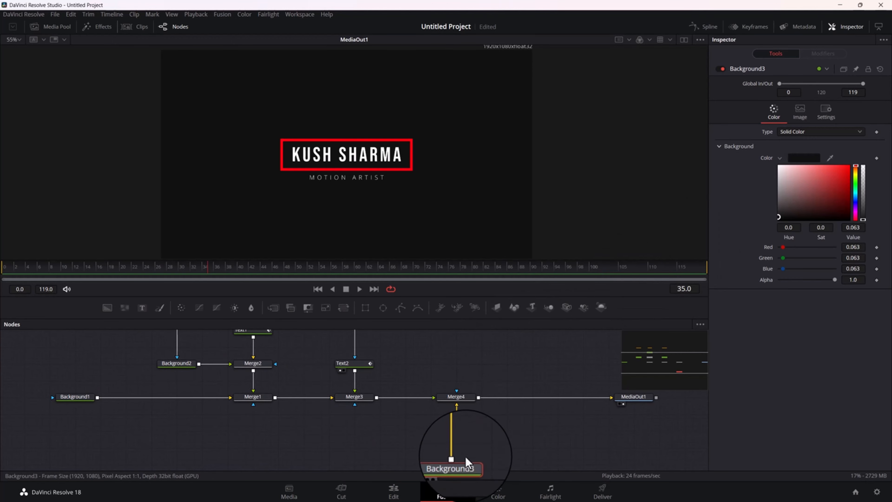
drag(216, 405, 246, 458)
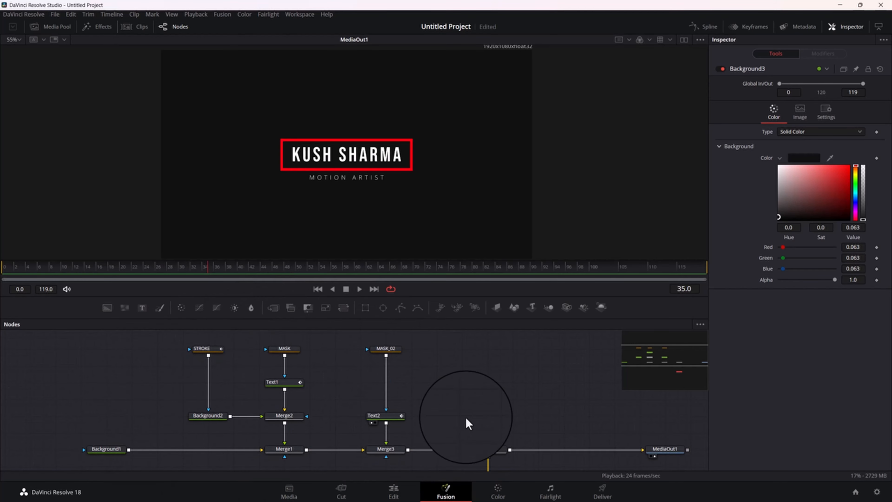
drag(468, 424, 426, 357)
drag(486, 403, 481, 419)
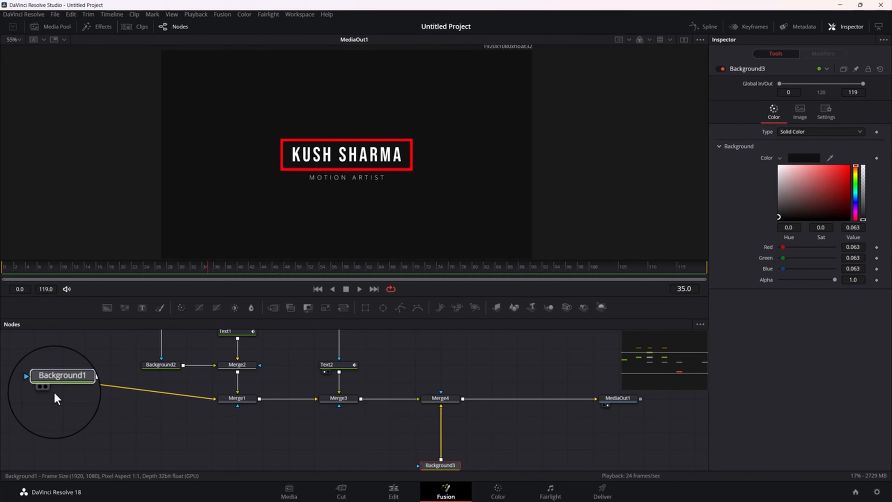
click(56, 397)
drag(477, 422, 480, 451)
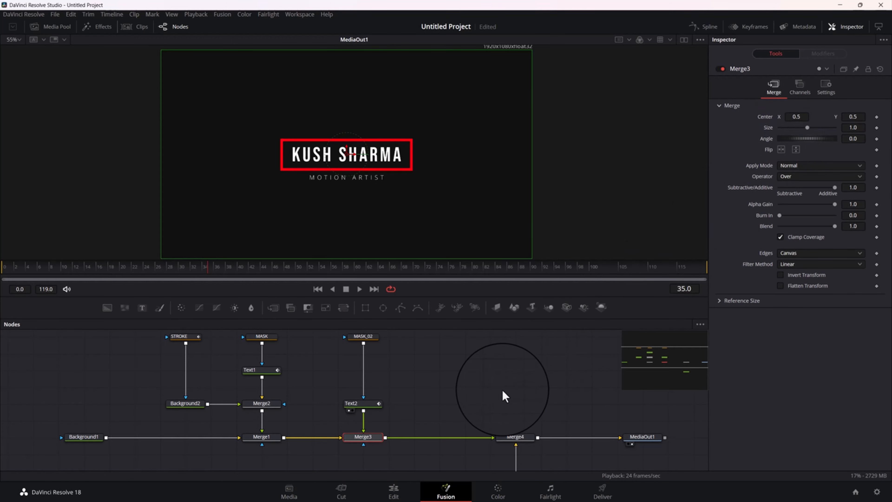
Insert a Transform node between Merge3 and Merge4 and rename it TITLE_TRANSFORM
mouse_move(486, 409)
mouse_down()
mouse_move(427, 377)
mouse_move(474, 413)
mouse_move(489, 400)
mouse_up()
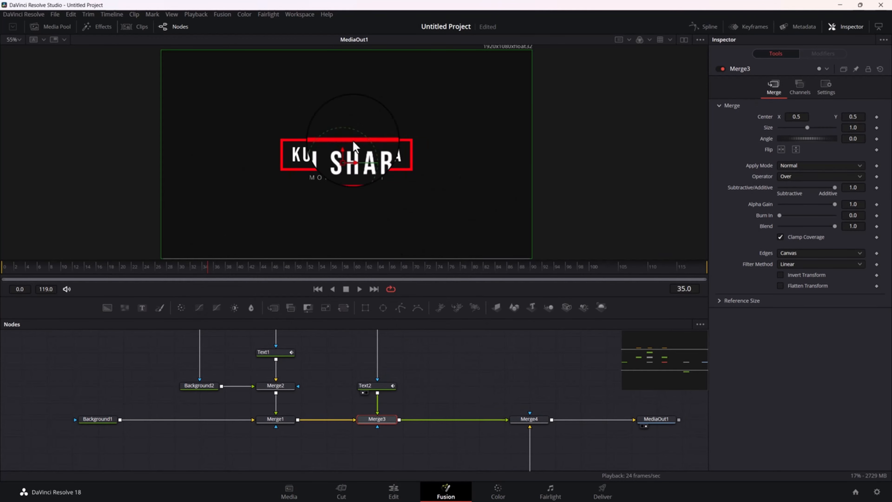
drag(326, 308, 440, 424)
key(ctrl+z)
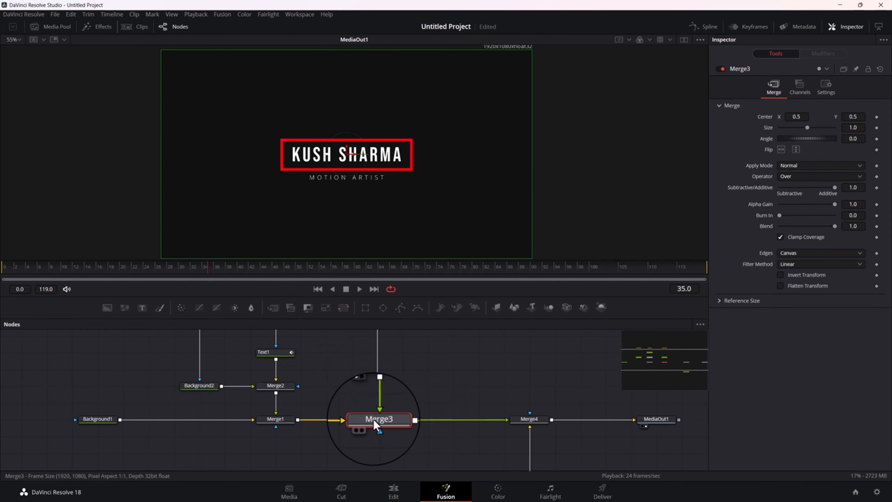
click(343, 308)
mouse_move(456, 422)
mouse_down()
mouse_move(457, 415)
mouse_move(452, 421)
mouse_up()
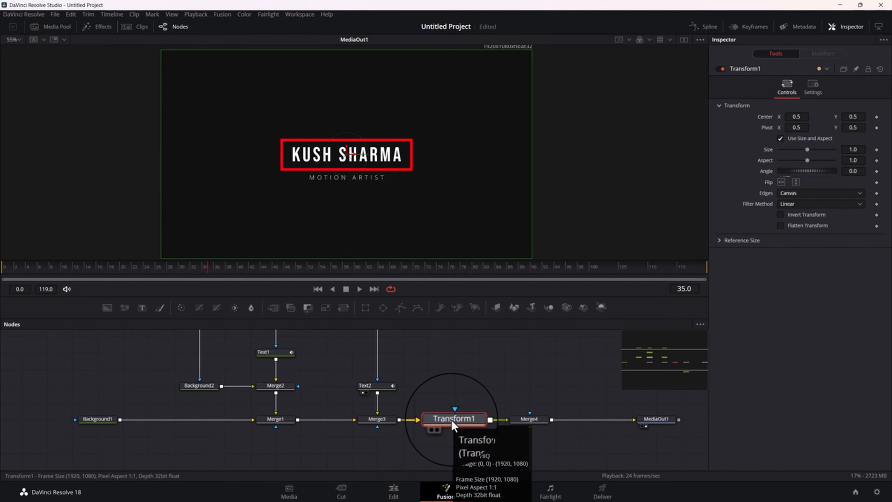
key(F2)
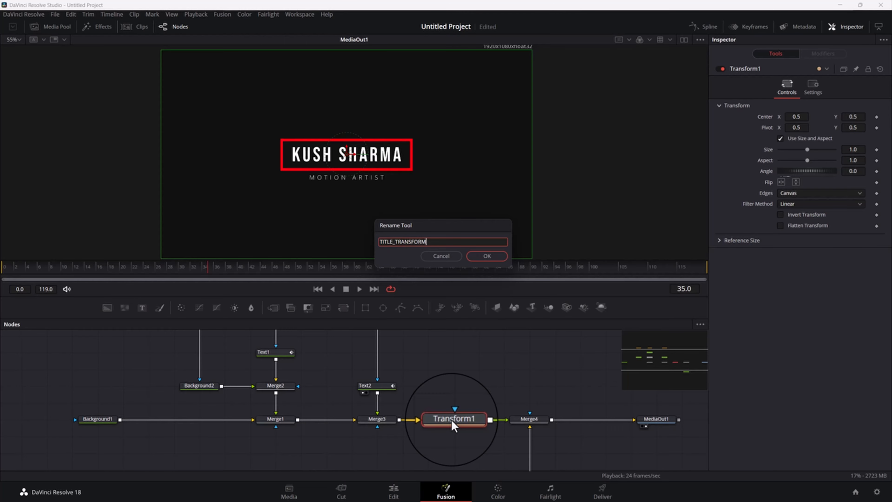
click(486, 255)
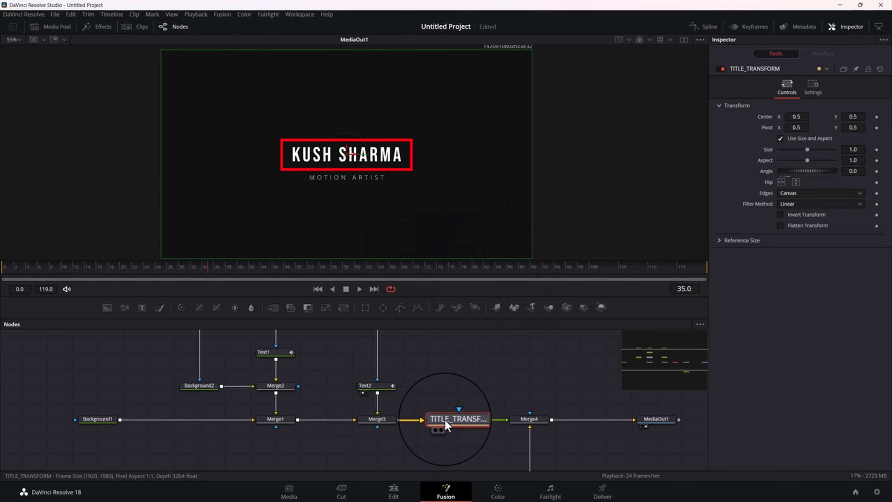
Keyframe TITLE_TRANSFORM's Size and Angle at frames 0 and 30
click(151, 274)
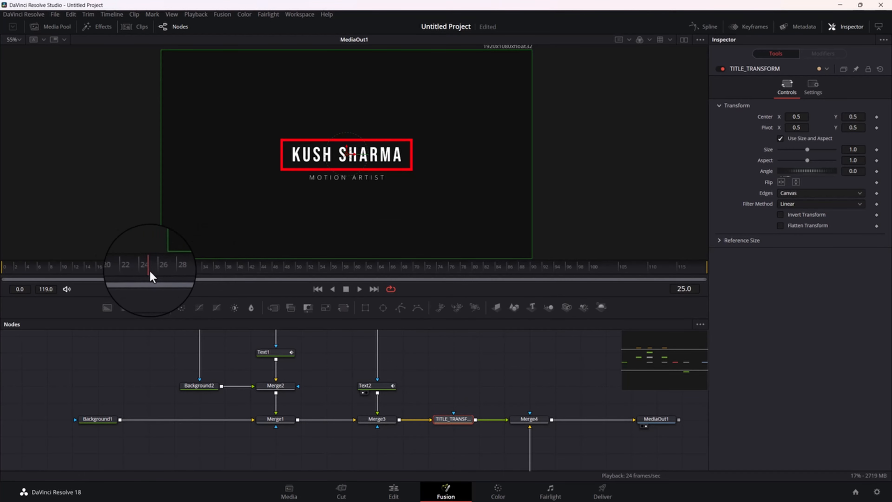
drag(152, 276, 2, 280)
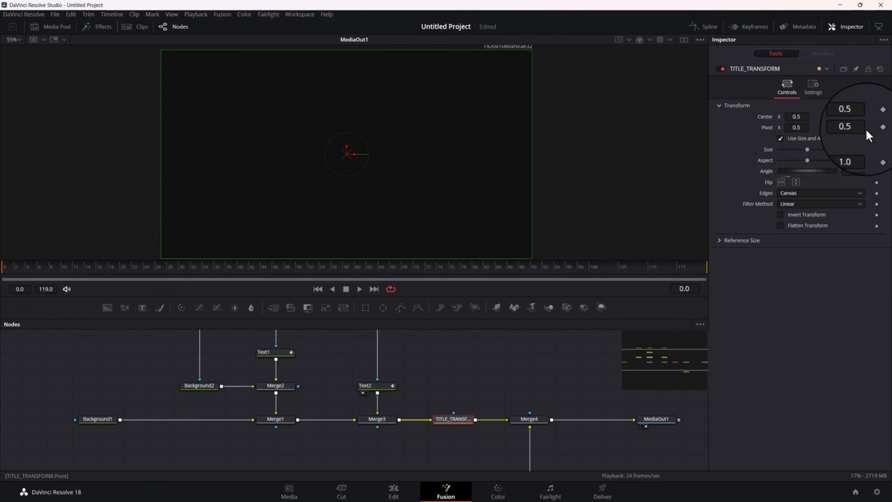
click(877, 150)
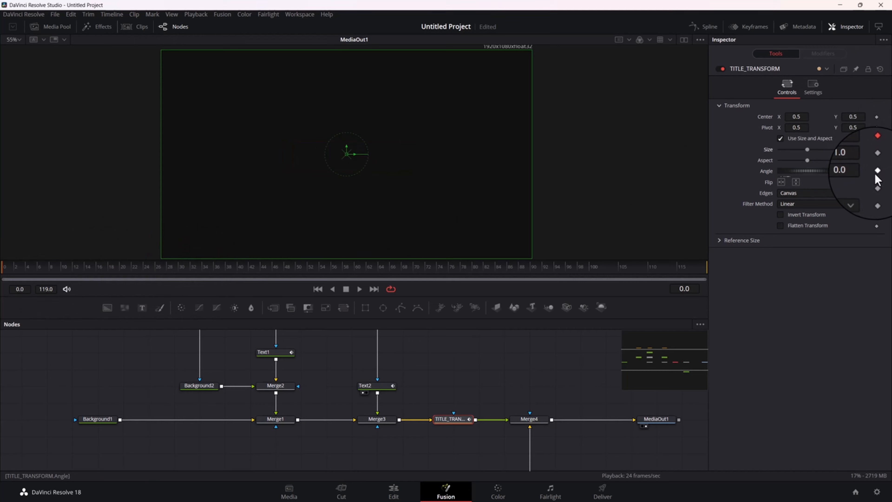
click(877, 171)
drag(72, 260, 179, 281)
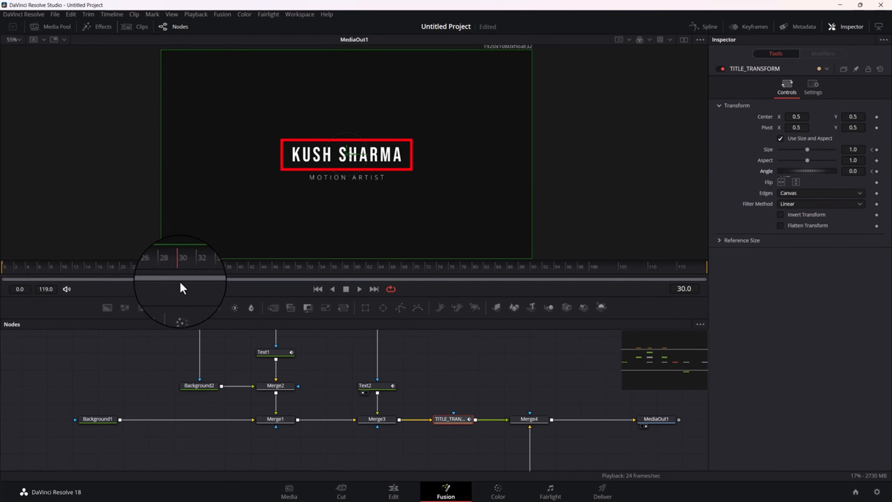
click(877, 149)
click(877, 172)
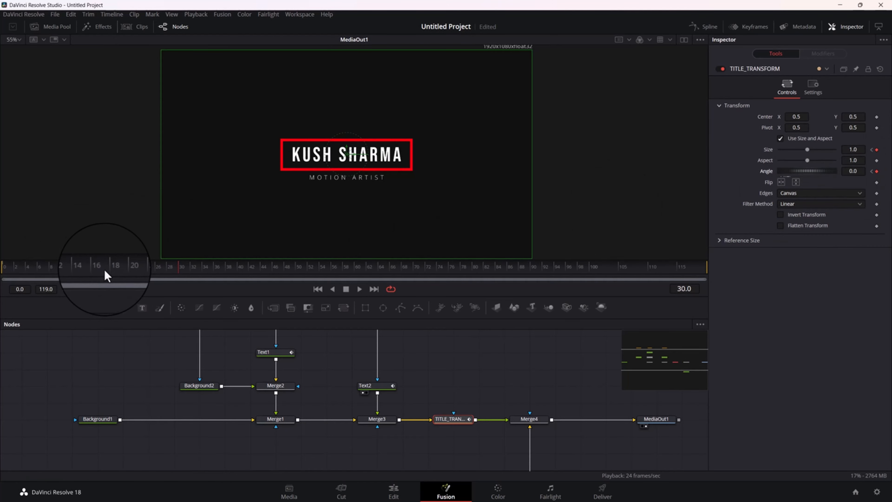
Set TITLE_TRANSFORM's Size to 0.0 and Angle to -253.1 at frame 0, and preview the spinning scale-in
drag(104, 274, 11, 278)
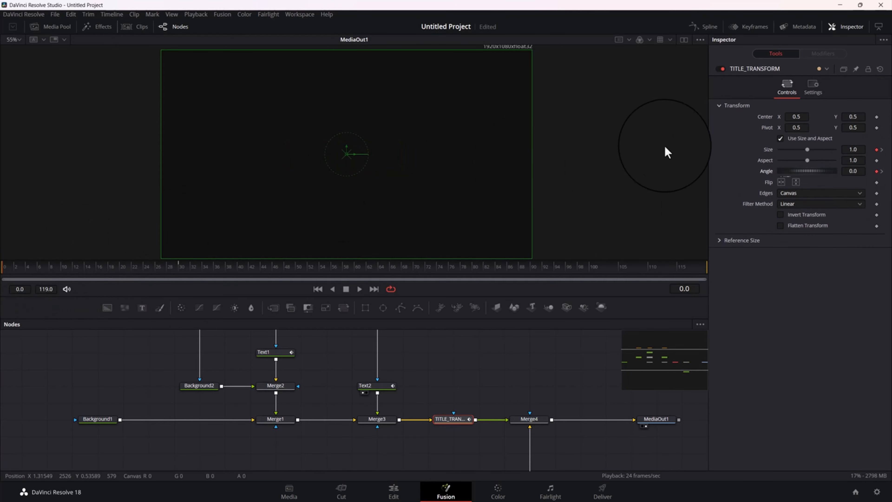
drag(809, 151, 666, 151)
mouse_move(803, 169)
mouse_down()
mouse_move(821, 174)
mouse_move(775, 166)
mouse_move(799, 174)
mouse_up()
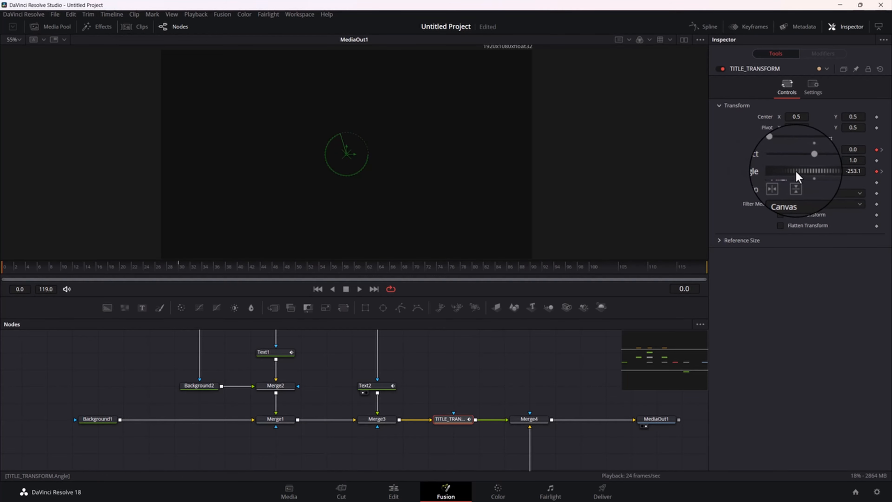
drag(45, 273, 2, 293)
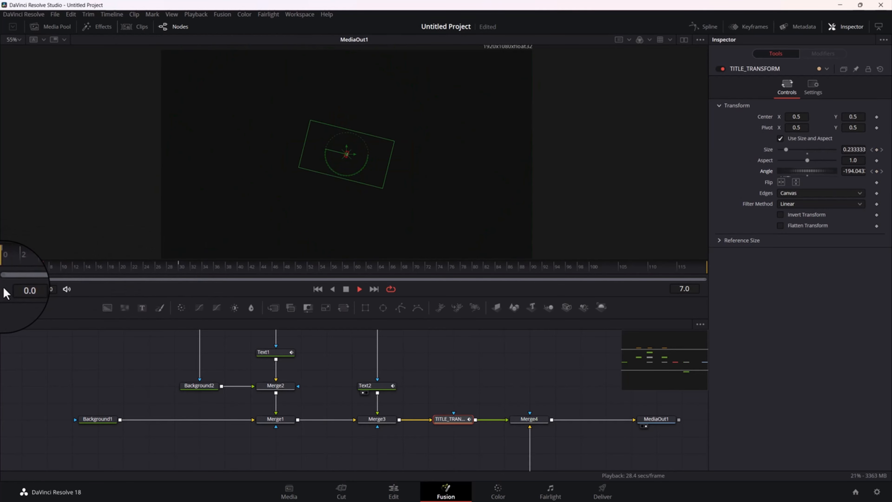
key(space)
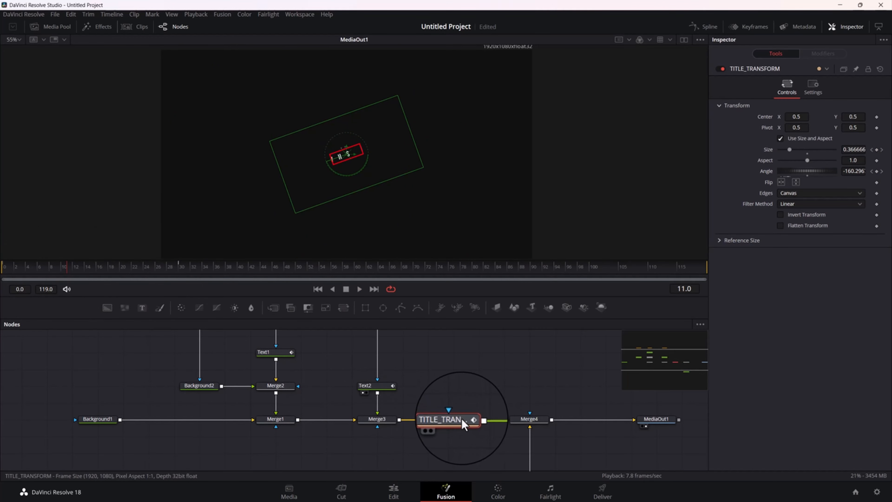
Show TITLE_TRANSFORM's Size and Angle curves fitted in the Spline editor and smooth all of their keyframes
click(705, 27)
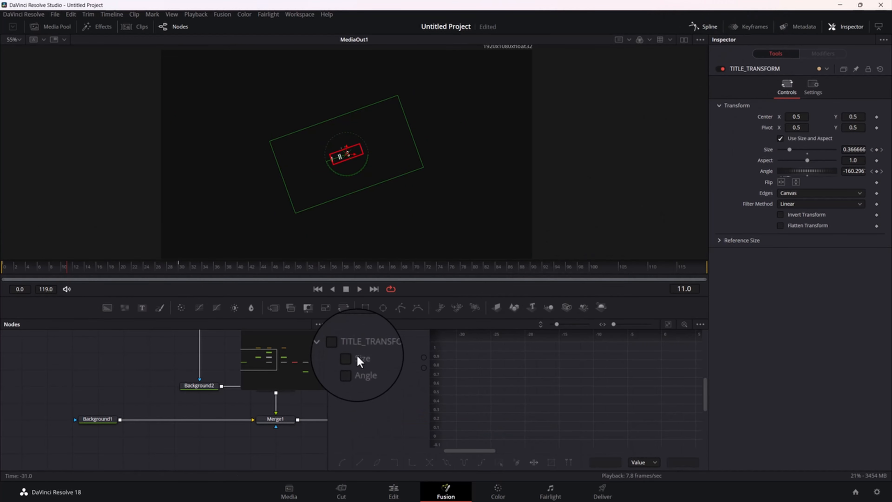
click(341, 347)
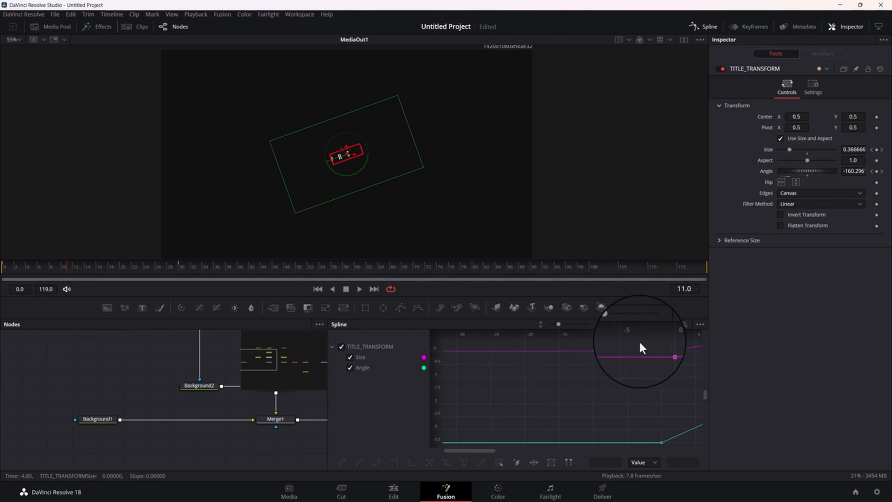
click(668, 325)
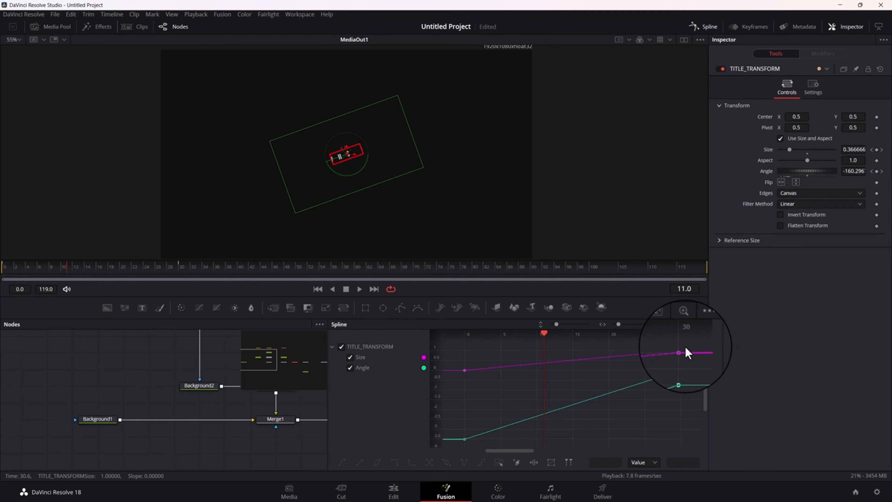
drag(705, 344, 430, 484)
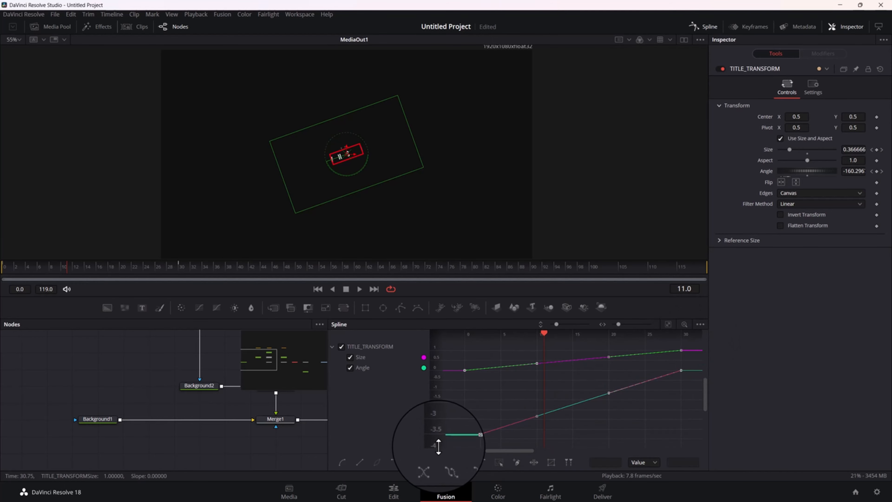
key(shift+s)
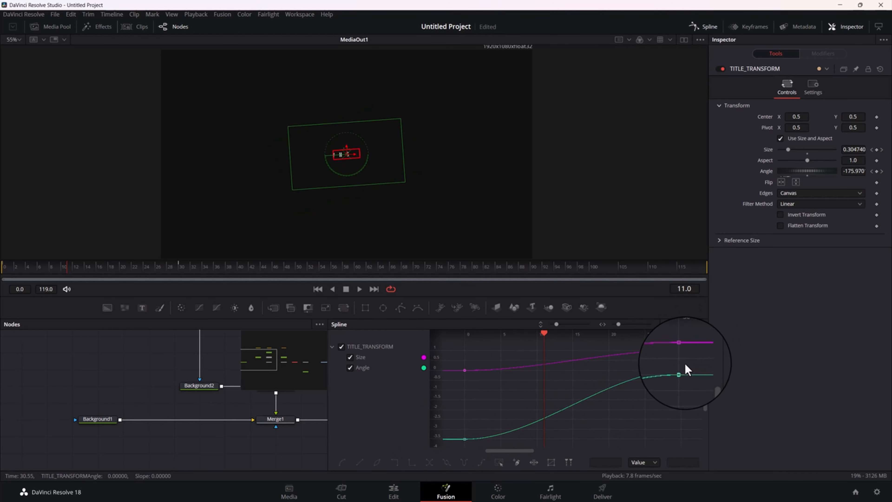
Ease the Angle curve by stretching the last keyframe's handle back toward frame 0 and the first keyframe's handle to frame 15
click(679, 374)
drag(606, 373, 458, 450)
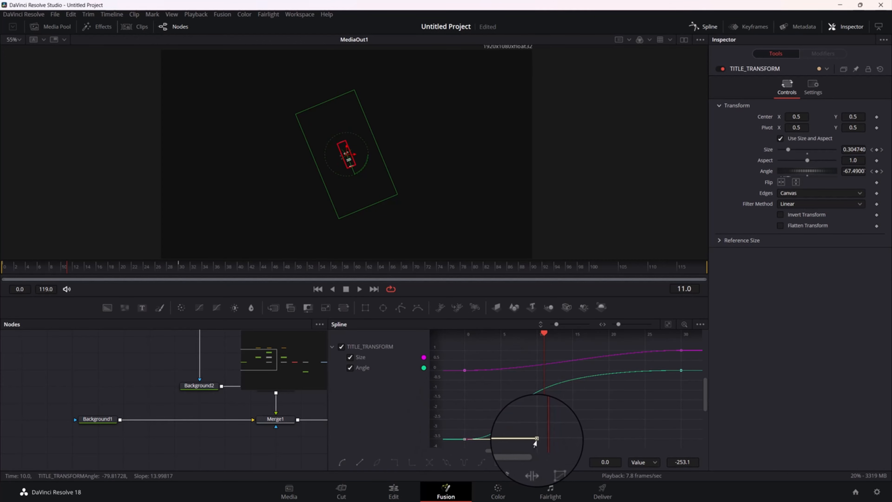
drag(540, 444, 570, 437)
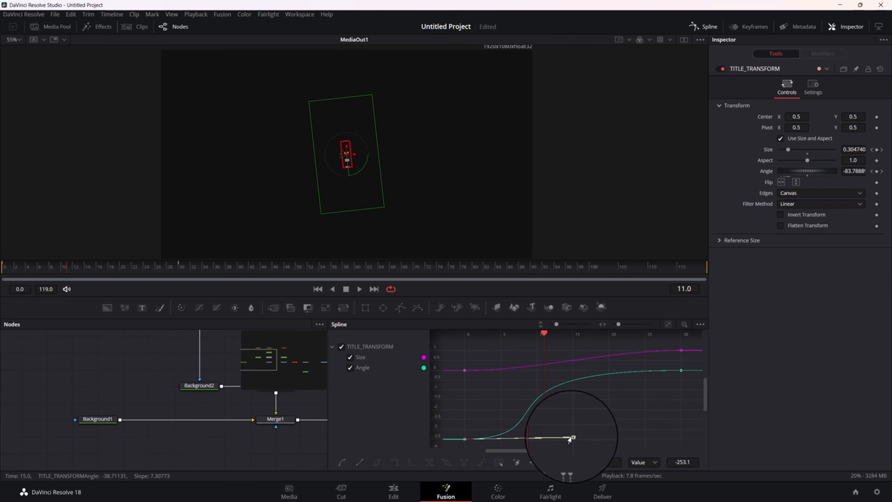
Stretch the Size curve's first handle to frame 15 and its last handle back to frame 0, and preview with the Spline editor closed
drag(479, 356, 455, 383)
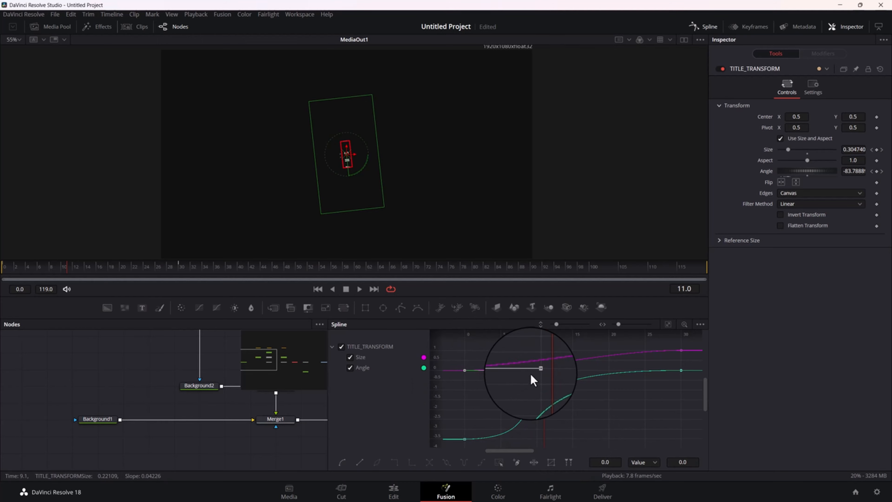
drag(534, 371, 571, 373)
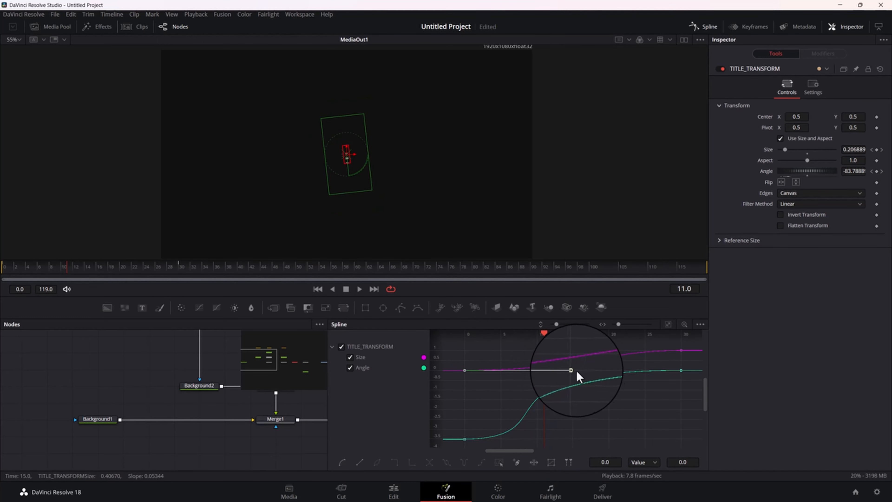
click(681, 350)
drag(605, 354, 461, 355)
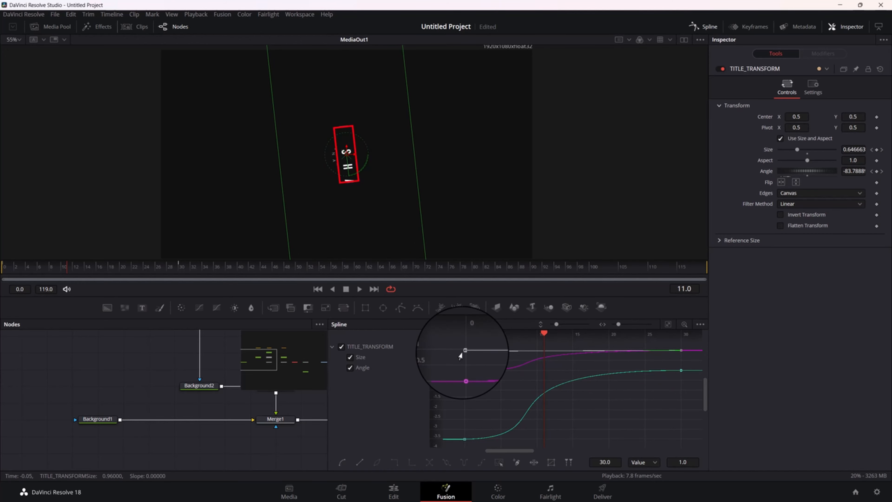
click(709, 28)
click(2, 279)
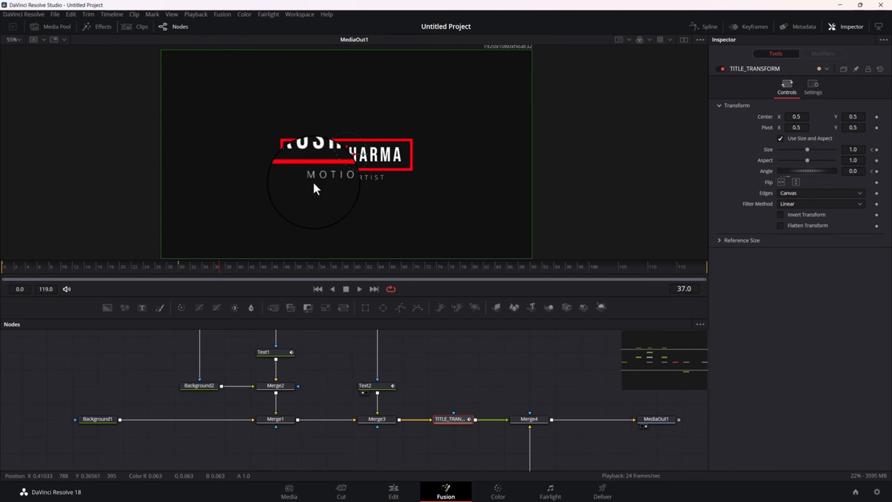
Open the Keyframes editor, close the Inspector, and clear the node selection
drag(446, 383, 337, 421)
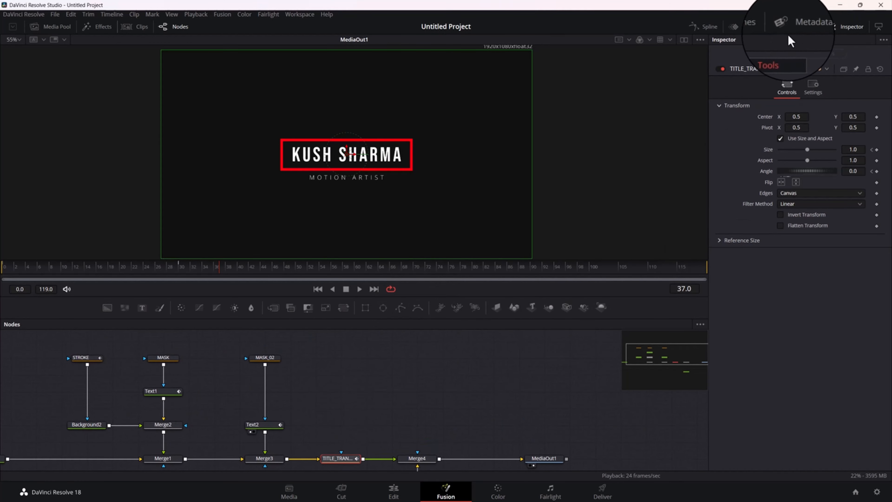
click(752, 26)
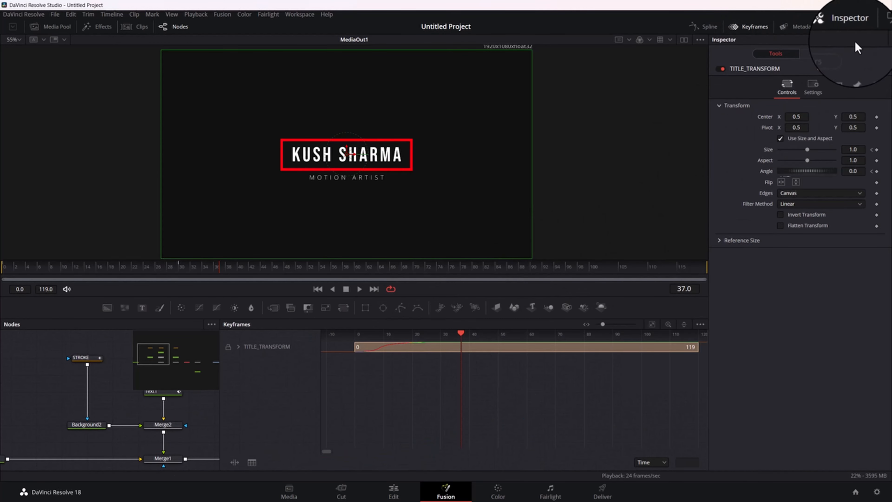
click(846, 27)
click(309, 414)
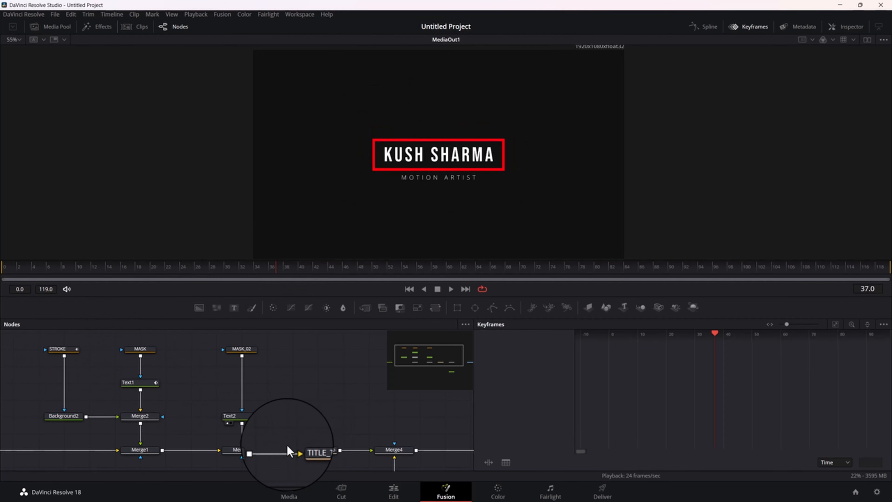
Show TITLE_TRANSFORM, STROKE, Text1 and Text2 together in the Keyframes editor and expand their animated parameters
click(311, 450)
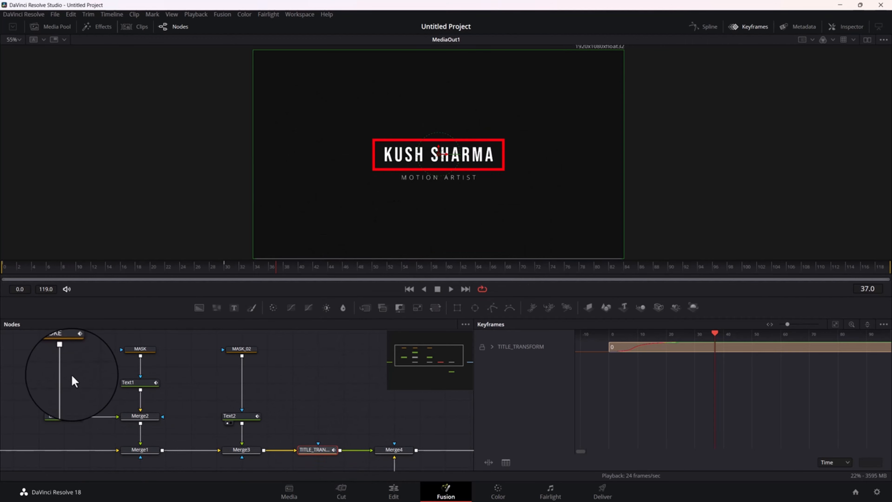
ctrl+click(64, 350)
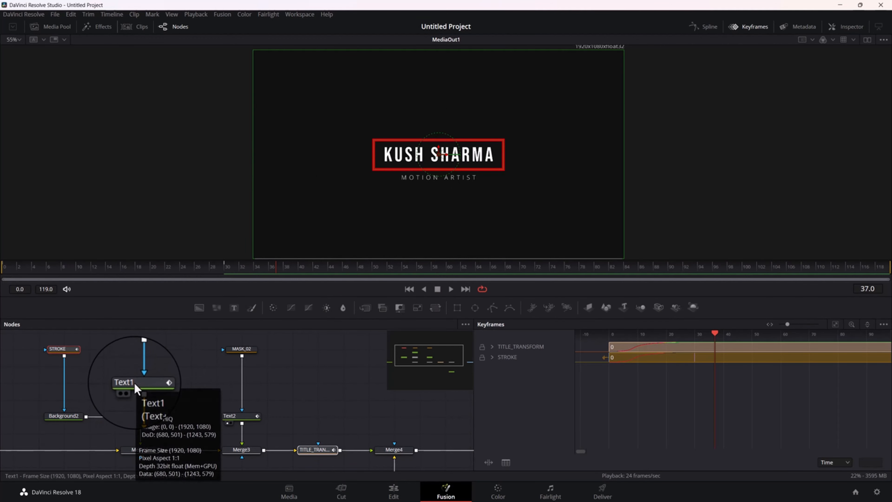
ctrl+click(141, 390)
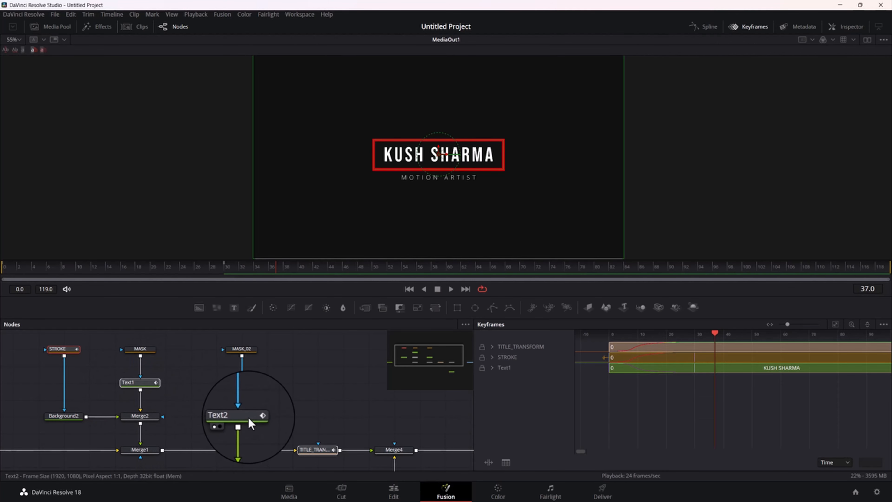
ctrl+click(235, 418)
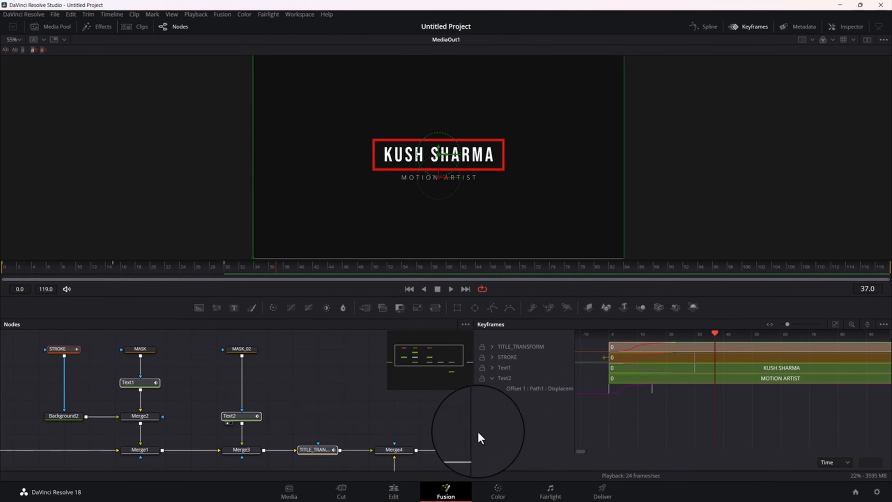
click(883, 325)
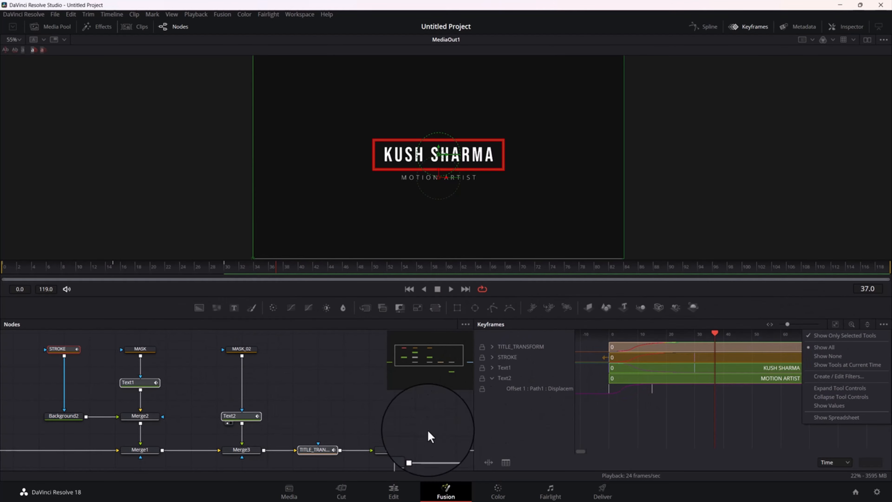
click(534, 422)
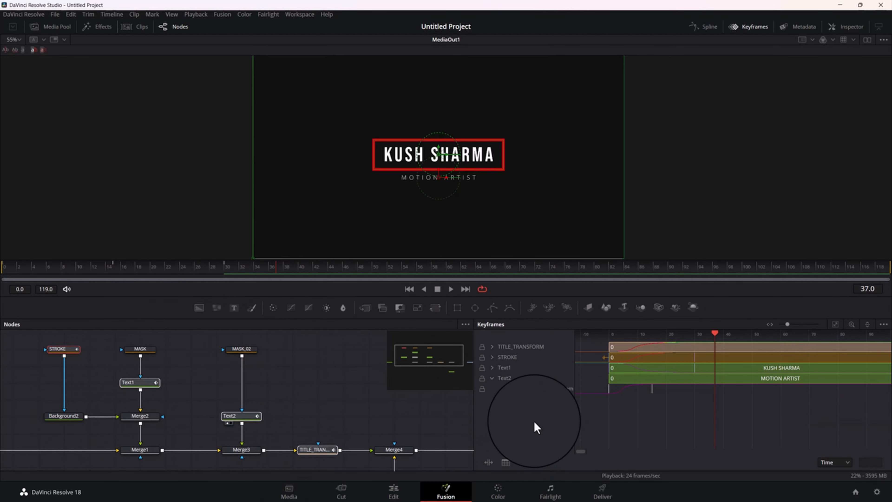
click(492, 368)
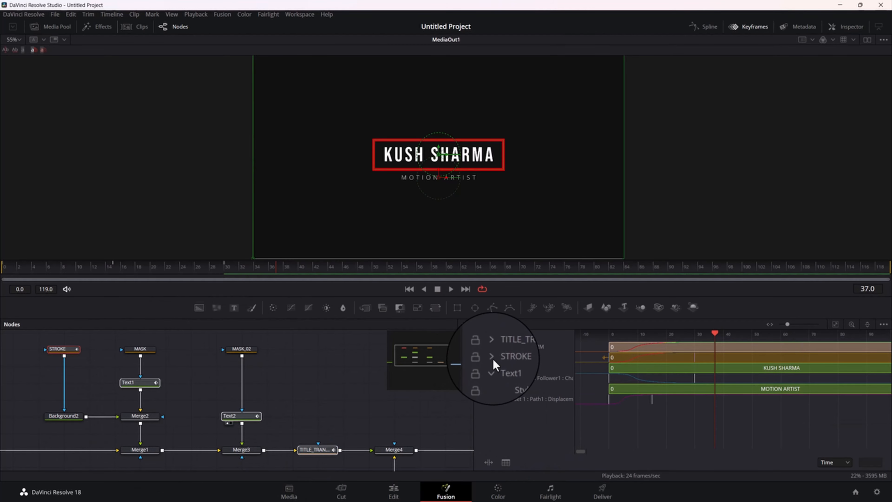
click(492, 358)
click(492, 348)
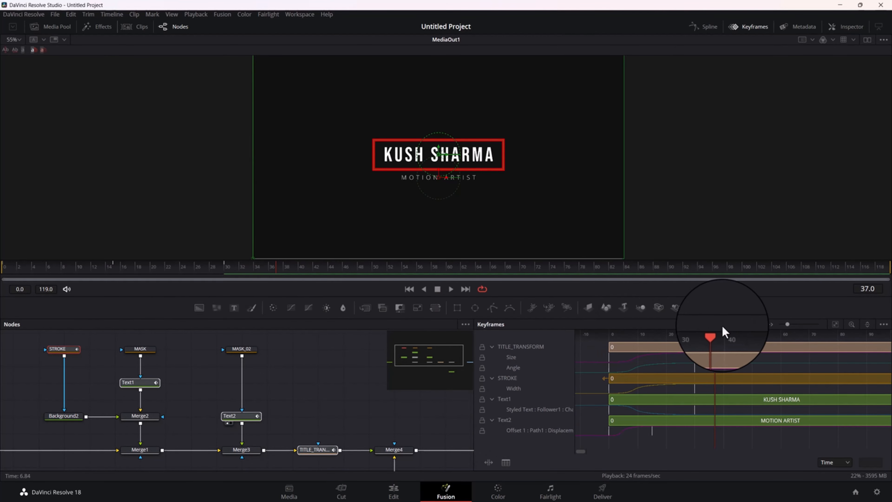
Delay STROKE's Width keyframes so they start at frame 4 and end at frame 34, and advance the playhead to frame 6
drag(715, 333, 610, 351)
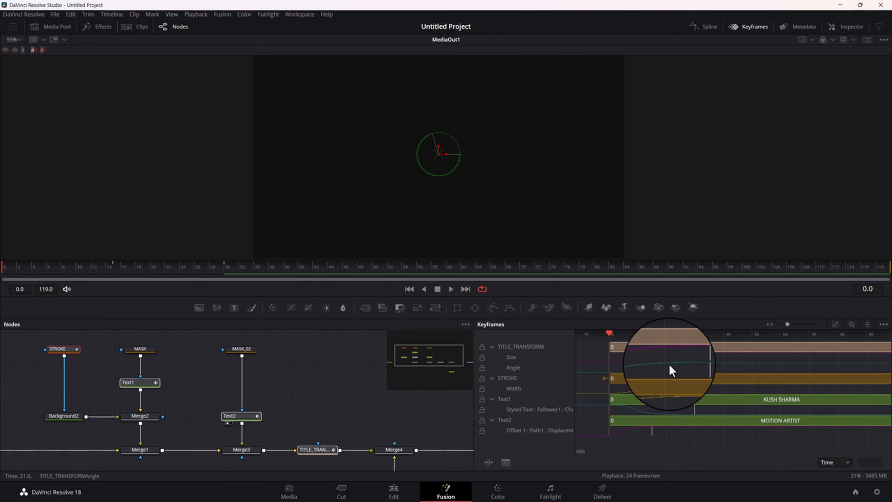
key(space)
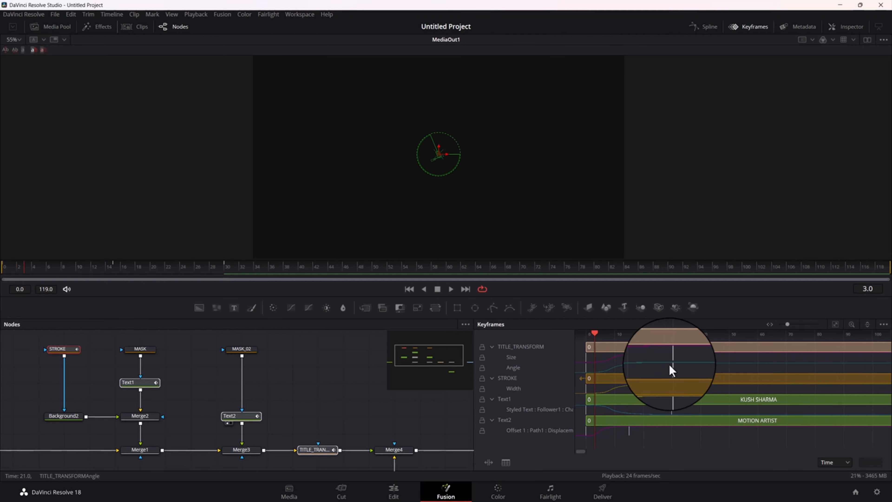
mouse_move(682, 386)
mouse_down()
mouse_move(577, 392)
mouse_move(599, 395)
mouse_up()
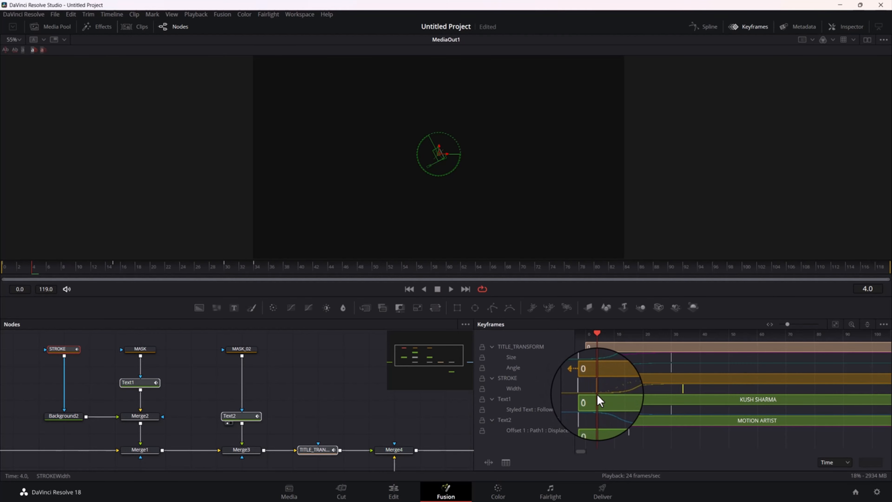
key(Right)
key(Right)
key(Right)
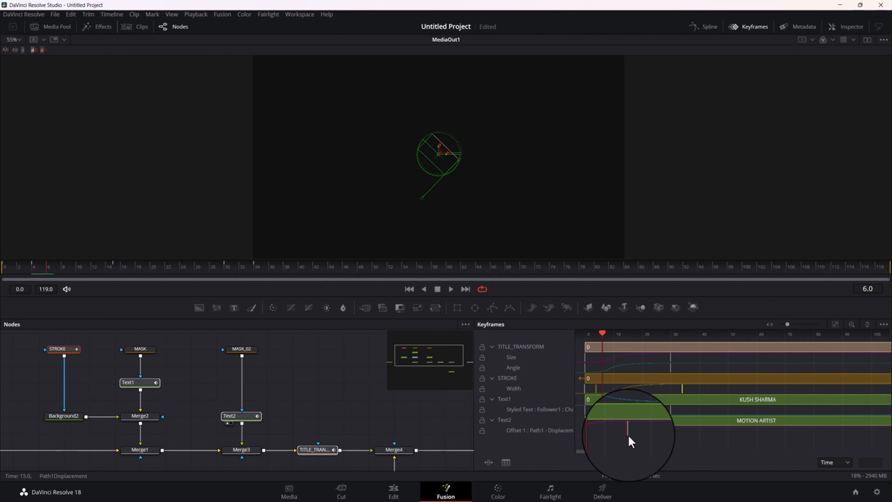
Delay Text1's Follower keyframes to start at frame 8 and end at 38, and Text2's path displacement keyframes to start at 12 and end at 27
key(Right)
drag(678, 408, 608, 421)
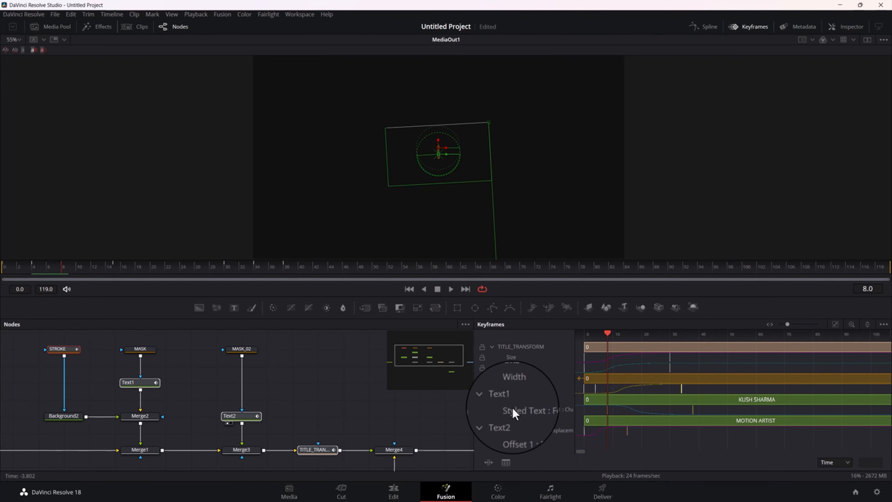
key(Right)
key(Right)
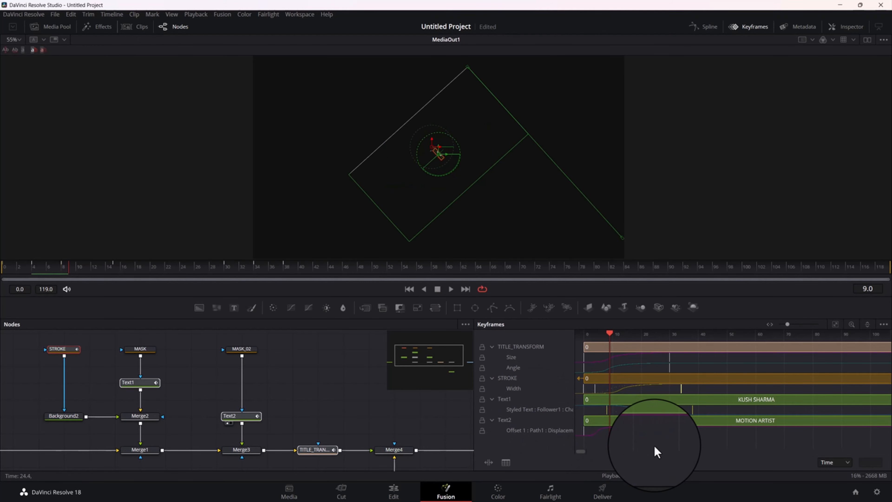
key(Right)
key(Right)
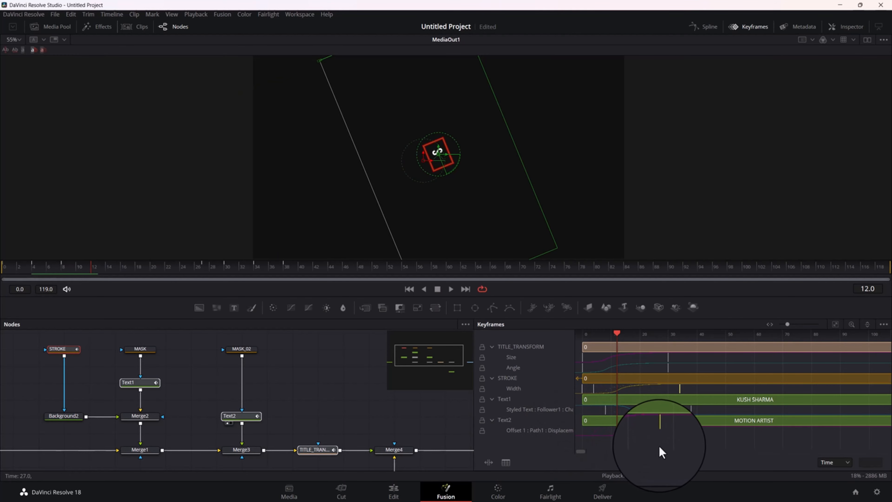
Play the staggered title animation from the start of the composition and stop once the subtitle has fully settled
drag(614, 334, 586, 339)
key(space)
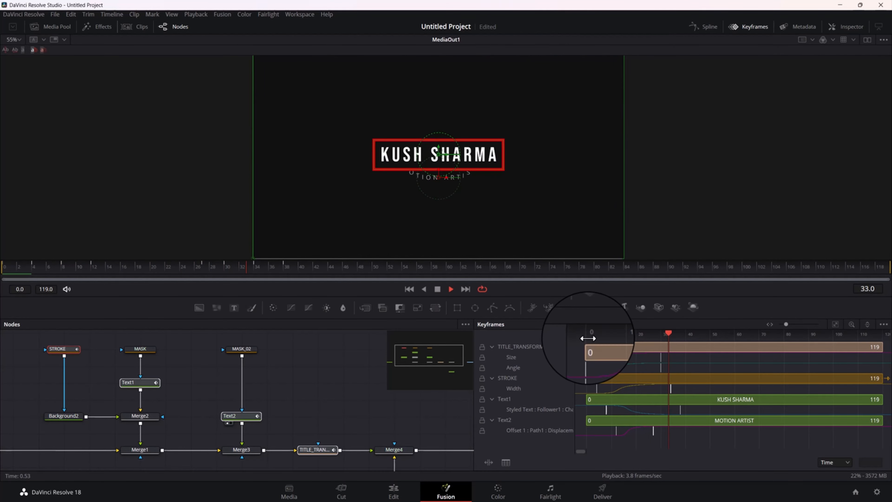
key(space)
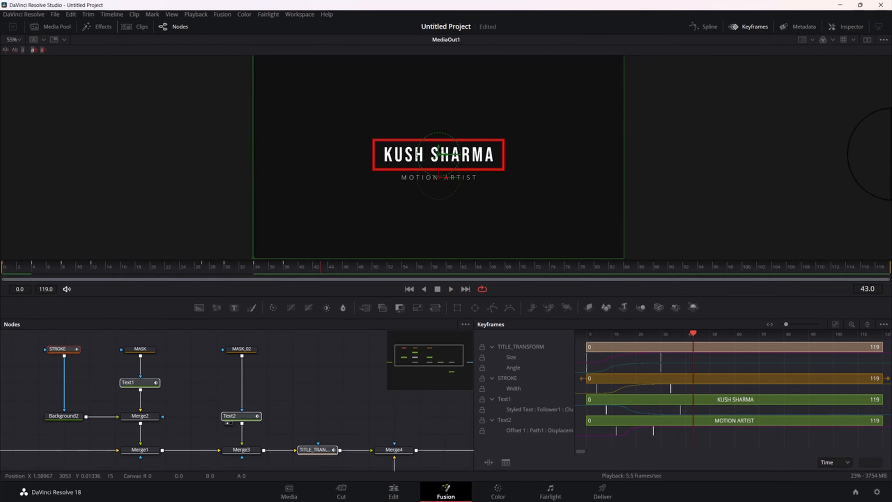
Close the Keyframes editor, clear the node selection, and inspect the finished title up close
click(744, 28)
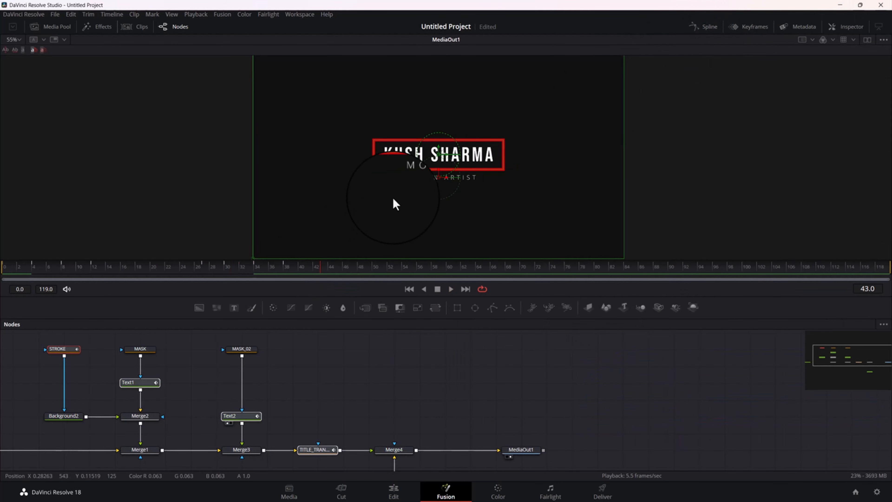
click(451, 386)
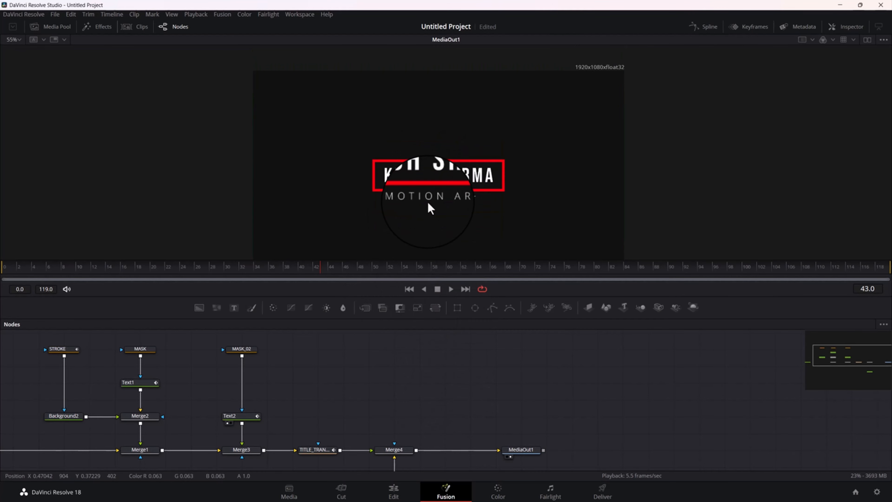
scroll(444, 201, up, 2)
scroll(443, 198, down, 1)
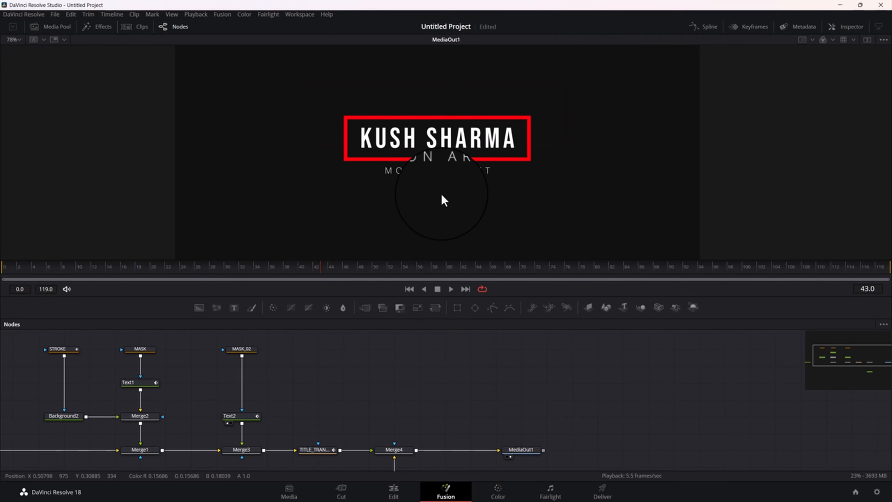